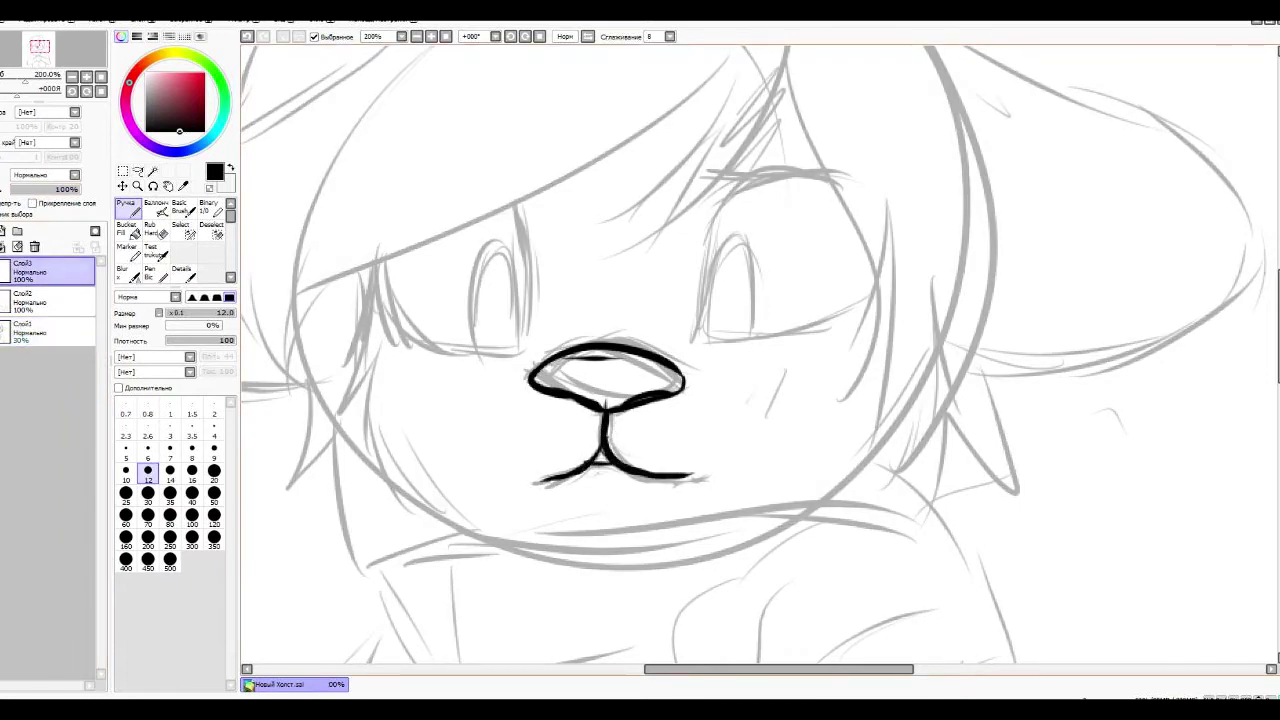
- Ink the right-hand eye over the sketch and place a horizontally mirrored copy of it over the other eye's sketch
mouse_move(691, 331)
mouse_down()
mouse_move(747, 196)
mouse_move(790, 177)
mouse_up()
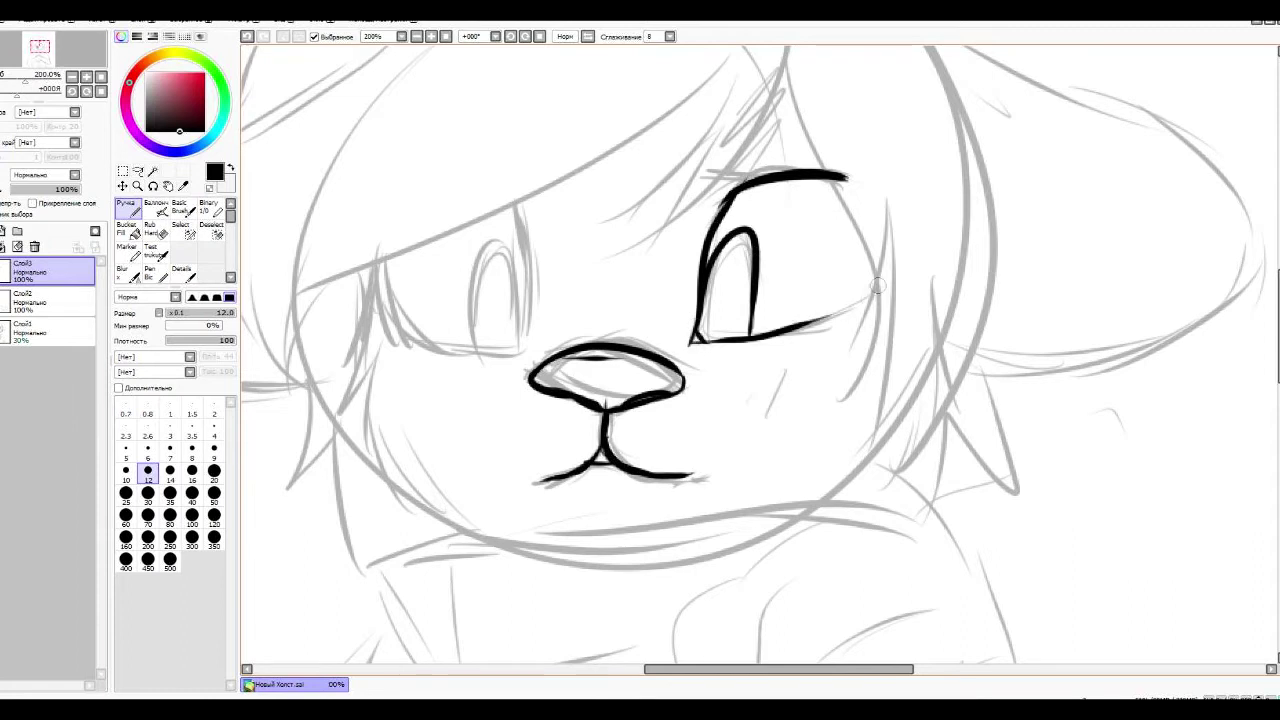
key(l)
mouse_move(920, 240)
mouse_down()
mouse_move(930, 360)
mouse_move(690, 345)
mouse_up()
key(ctrl+c)
key(ctrl+v)
key(ctrl+t)
drag(760, 270, 438, 298)
key(ctrl+t)
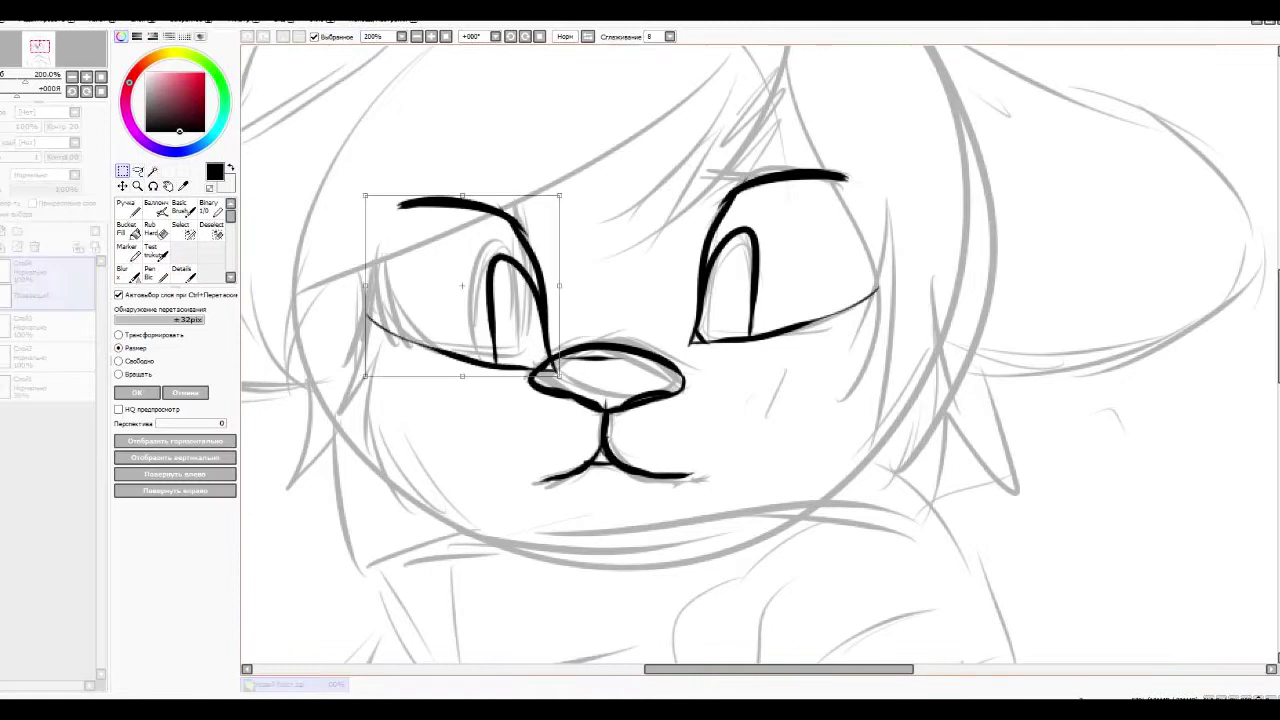
key(Return)
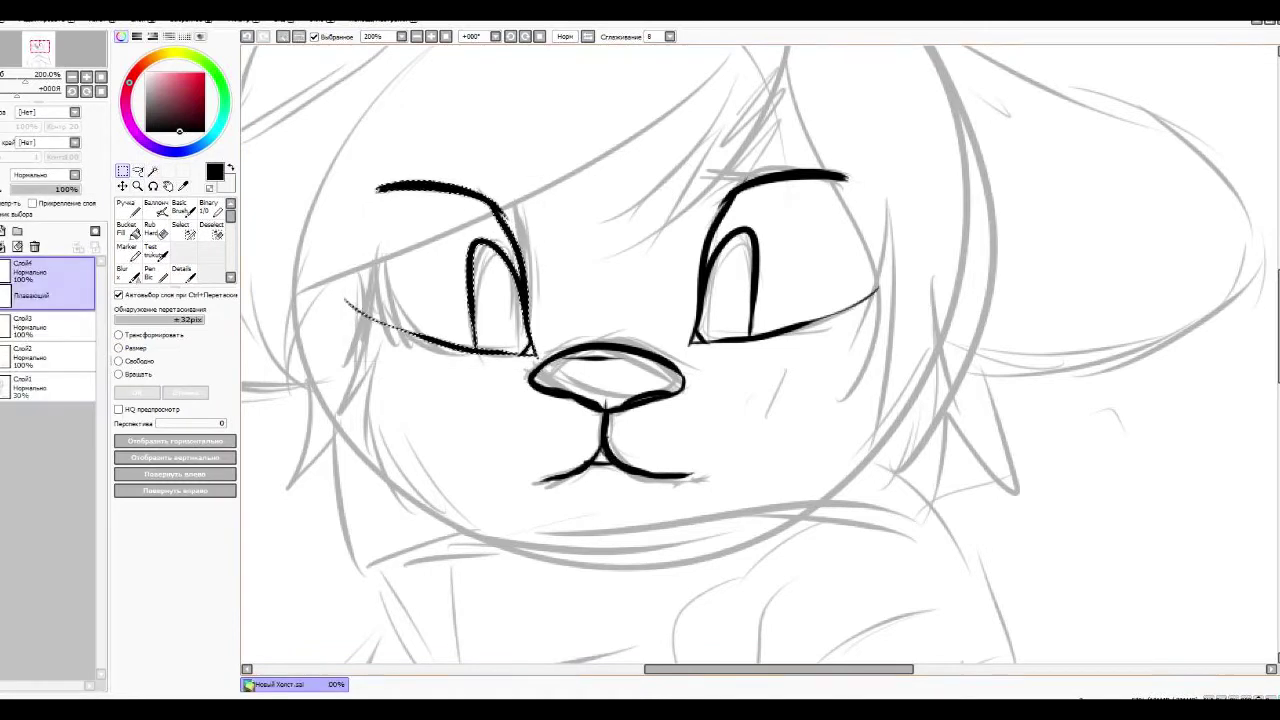
- Erase the parts of the mirrored eye that the hair fringe covers, including its upper lid line
key(e)
drag(380, 187, 505, 205)
key(n)
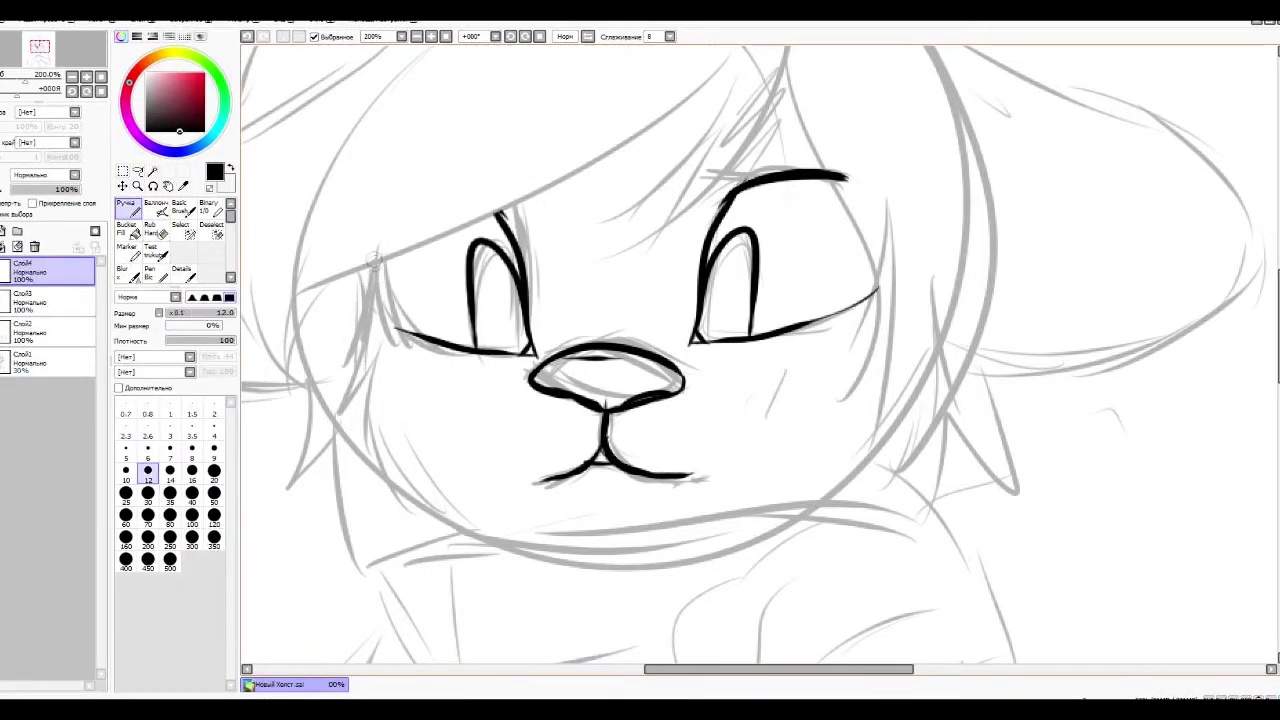
- Ink the left-hand eye's outer edge, the jagged cheek fur on both sides and the scarf's upper edge under the chin
scroll(498, 446, down, 2)
scroll(498, 446, up, 2)
drag(372, 264, 328, 392)
mouse_move(374, 343)
mouse_down()
mouse_move(361, 445)
mouse_move(375, 398)
mouse_move(418, 500)
mouse_up()
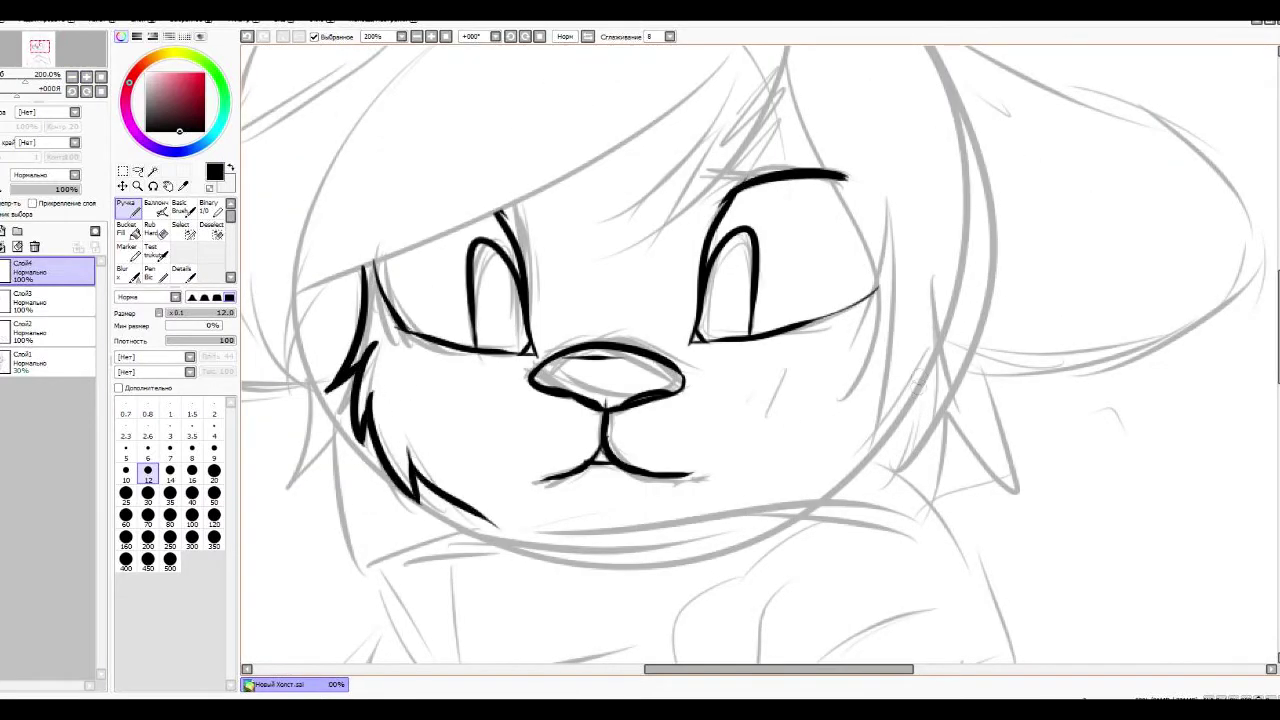
drag(901, 376, 800, 492)
mouse_move(480, 528)
mouse_down()
mouse_move(878, 490)
mouse_move(597, 660)
mouse_up()
- Ink the right-hand ear's outline with jagged fur tufts along its upper and lower edges
key(e)
key(n)
mouse_move(690, 195)
mouse_down()
mouse_move(908, 256)
mouse_move(975, 492)
mouse_up()
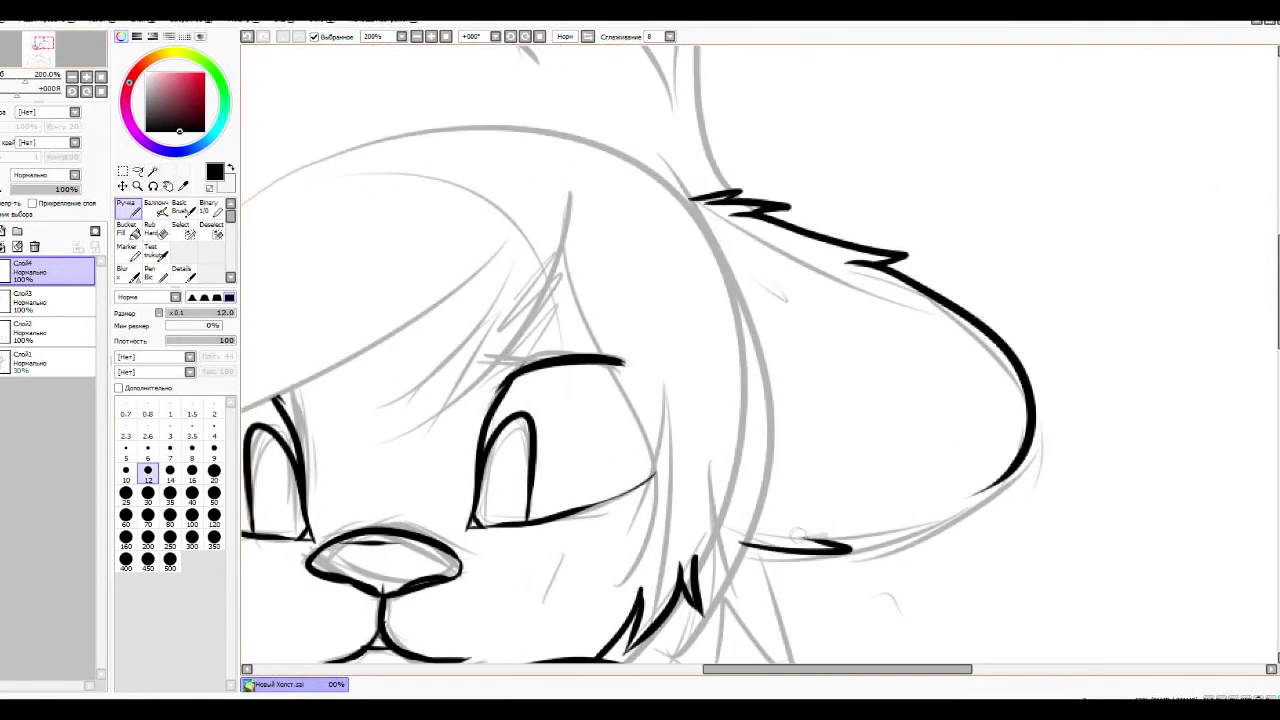
drag(800, 535, 1005, 485)
- Lasso the inked ear and paste a copy of it onto a new layer
key(a)
drag(715, 540, 740, 135)
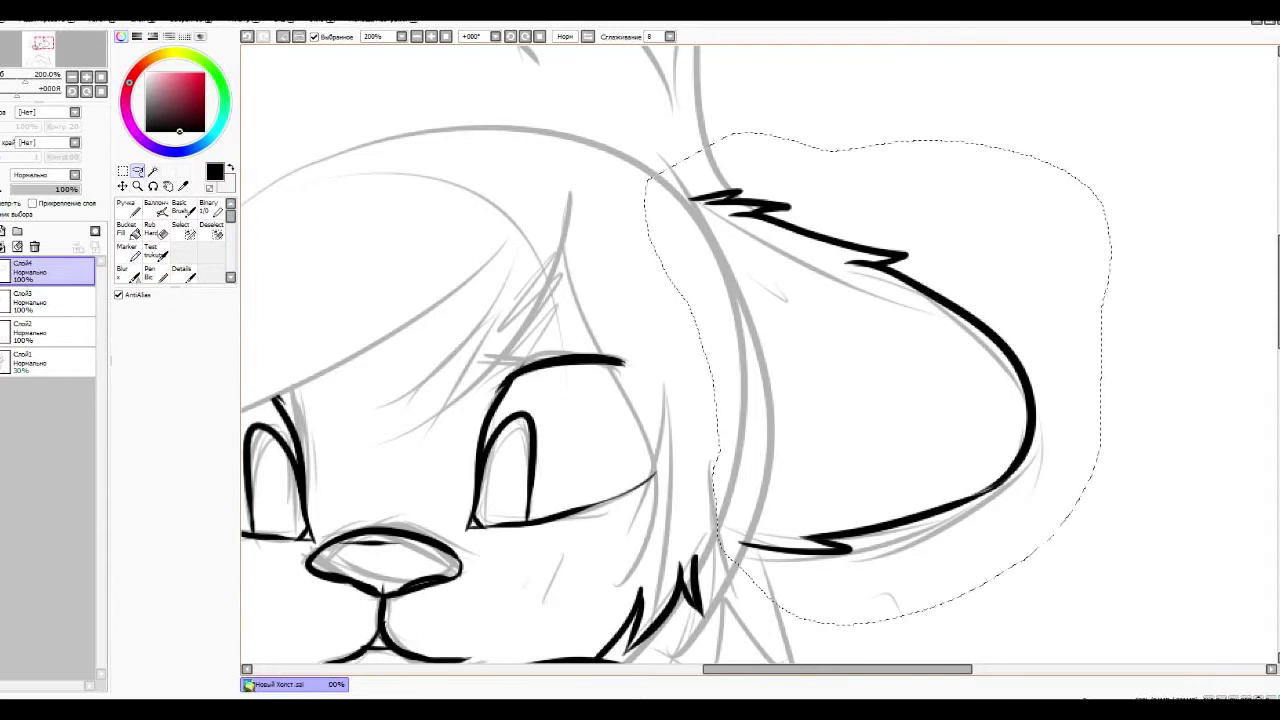
key(ctrl+shift+n)
key(ctrl+c)
key(ctrl+v)
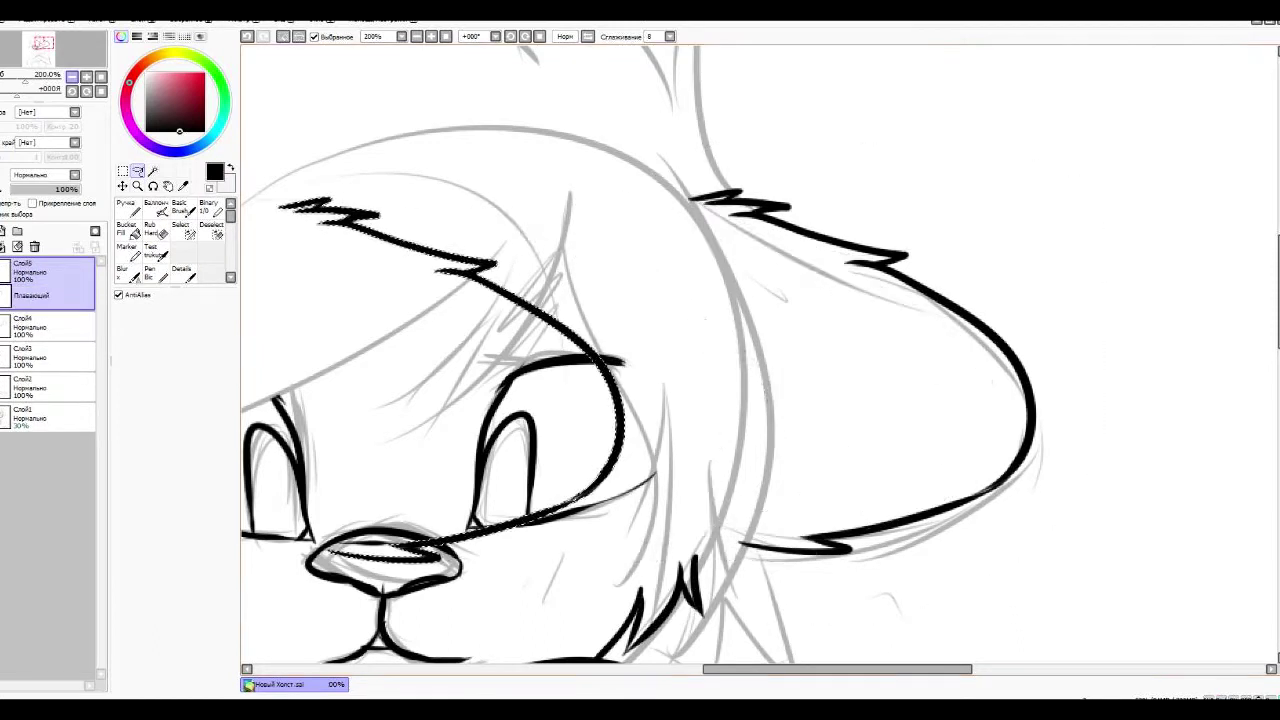
- Flip the ear copy horizontally, position it on the opposite side of the head and erase the part overlapping the hair
key(minus)
key(ctrl+t)
click(175, 440)
drag(555, 373, 511, 399)
key(Return)
key(e)
drag(595, 312, 560, 318)
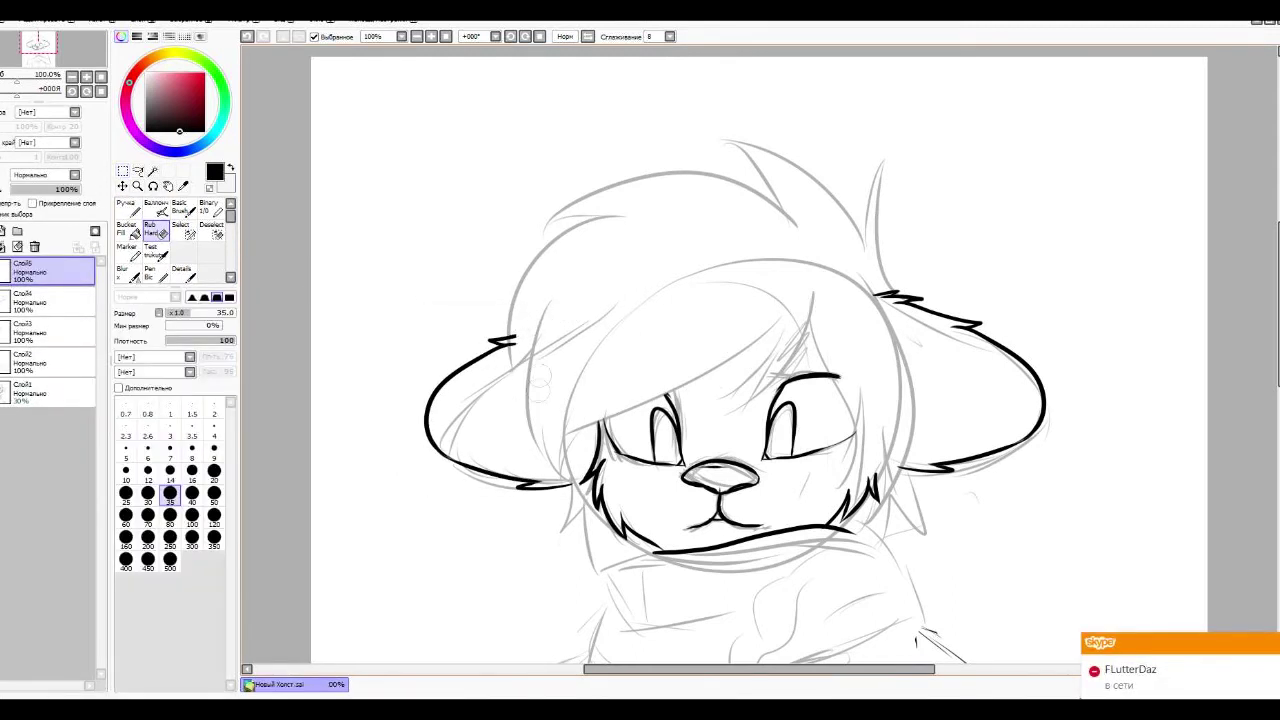
- Ink the fringe sweeping across the forehead and the pointed strands falling beside the right-hand eye
key(n)
key(plus)
drag(804, 292, 520, 470)
drag(590, 430, 460, 475)
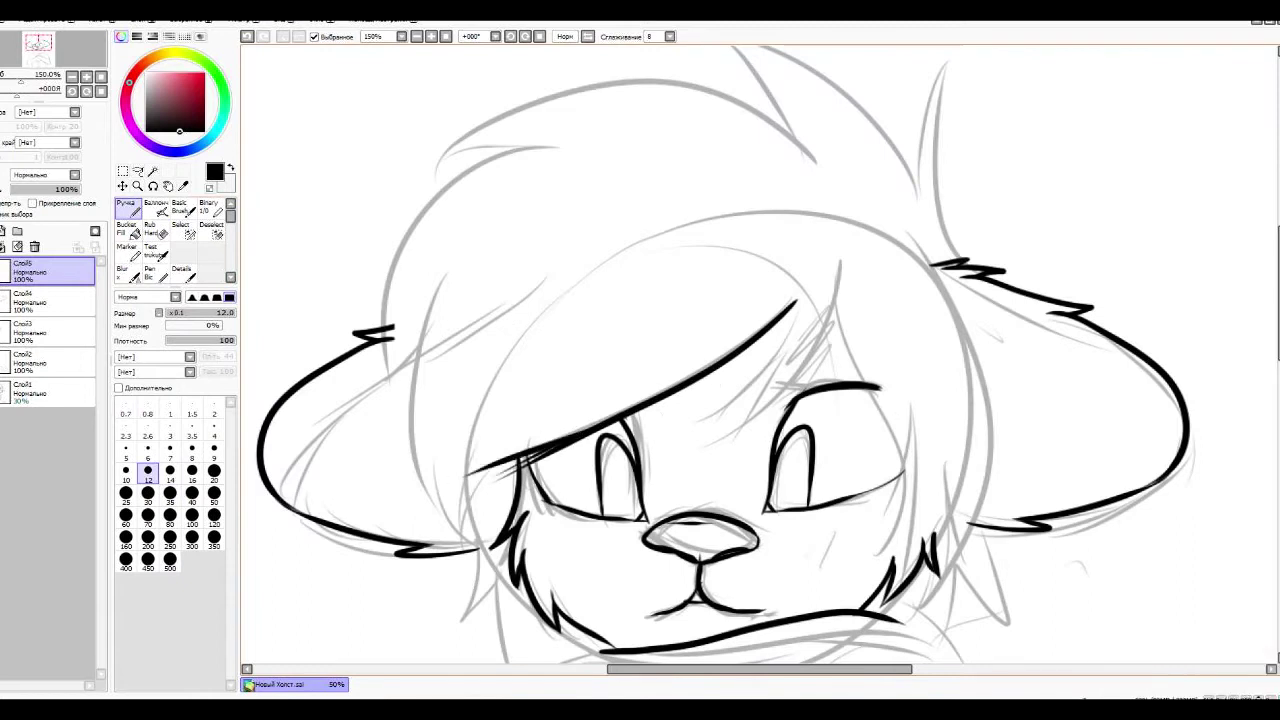
drag(804, 296, 740, 460)
mouse_move(840, 262)
mouse_down()
mouse_move(735, 460)
mouse_move(935, 515)
mouse_up()
key(ctrl+z)
mouse_move(840, 258)
mouse_down()
mouse_move(852, 345)
mouse_move(880, 386)
mouse_up()
- Ink the hair's right-hand edge and the long side locks hanging between the ear and the cheek
drag(906, 405, 945, 660)
drag(910, 228, 985, 522)
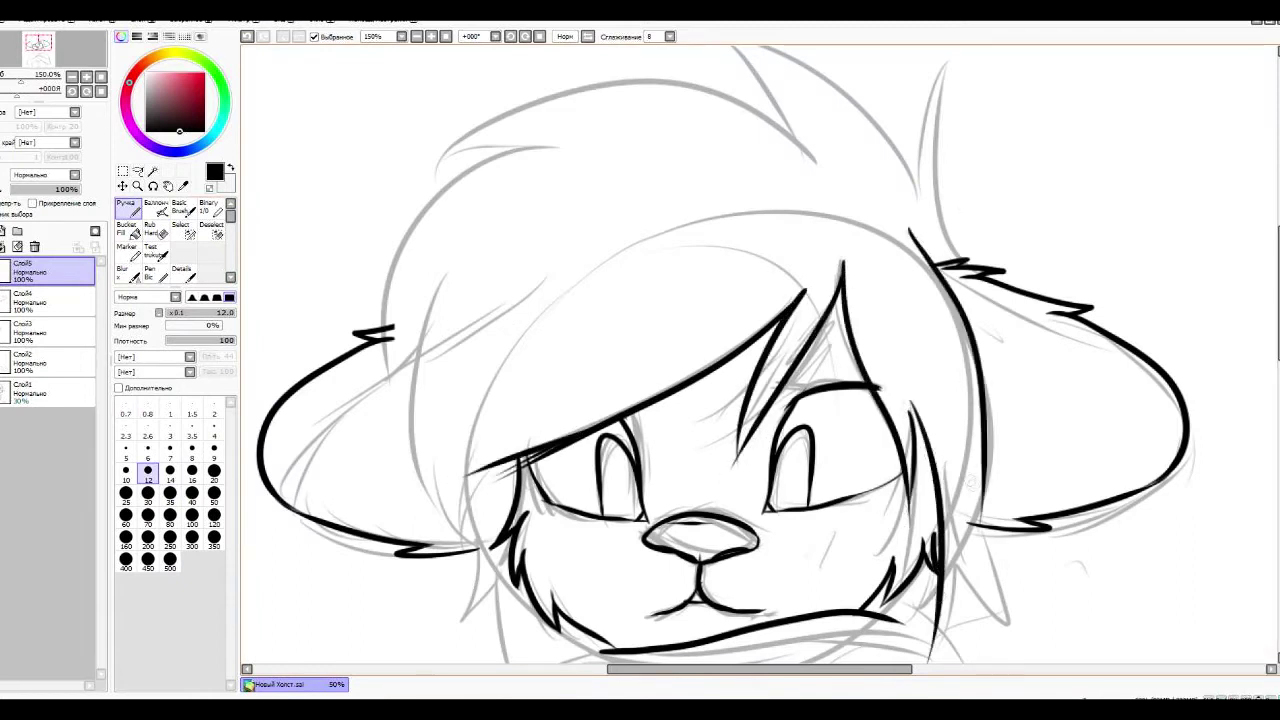
drag(962, 452, 978, 546)
drag(976, 450, 944, 630)
drag(907, 394, 918, 448)
drag(920, 450, 975, 615)
- Ink the crown of the hair and its left-hand contour down past the ear
drag(1010, 428, 1005, 212)
mouse_move(1005, 212)
mouse_down()
mouse_move(960, 362)
mouse_move(752, 216)
mouse_up()
mouse_move(878, 322)
mouse_down()
mouse_move(840, 300)
mouse_move(643, 261)
mouse_move(565, 285)
mouse_move(465, 343)
mouse_up()
drag(540, 324, 435, 490)
drag(452, 432, 444, 447)
- Ink the hair behind the neck and the scarf's outline with its fold over the sketch
drag(760, 520, 790, 270)
mouse_move(510, 172)
mouse_down()
mouse_move(488, 300)
mouse_move(645, 626)
mouse_up()
mouse_move(1017, 578)
mouse_down()
mouse_move(981, 369)
mouse_move(874, 332)
mouse_up()
mouse_move(502, 298)
mouse_down()
mouse_move(540, 378)
mouse_move(498, 522)
mouse_move(716, 492)
mouse_up()
mouse_move(892, 310)
mouse_down()
mouse_move(935, 425)
mouse_move(720, 492)
mouse_up()
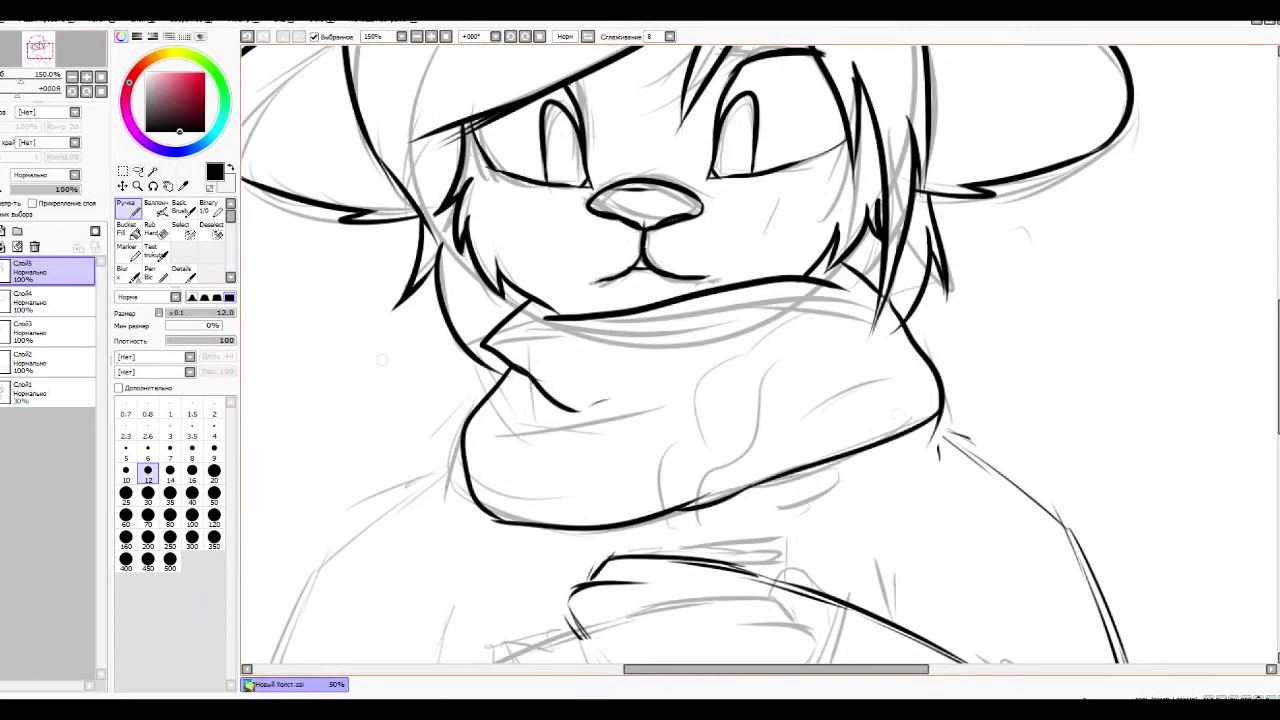
- Lower the opacity of sketch layer Слой2 to 37% and make Слой5 the active layer again
click(30, 360)
drag(78, 189, 30, 189)
click(30, 270)
- Ink the left-hand arm from shoulder to elbow, including the sleeve cuff and the hand wrapped around the cup
scroll(700, 400, down, 3)
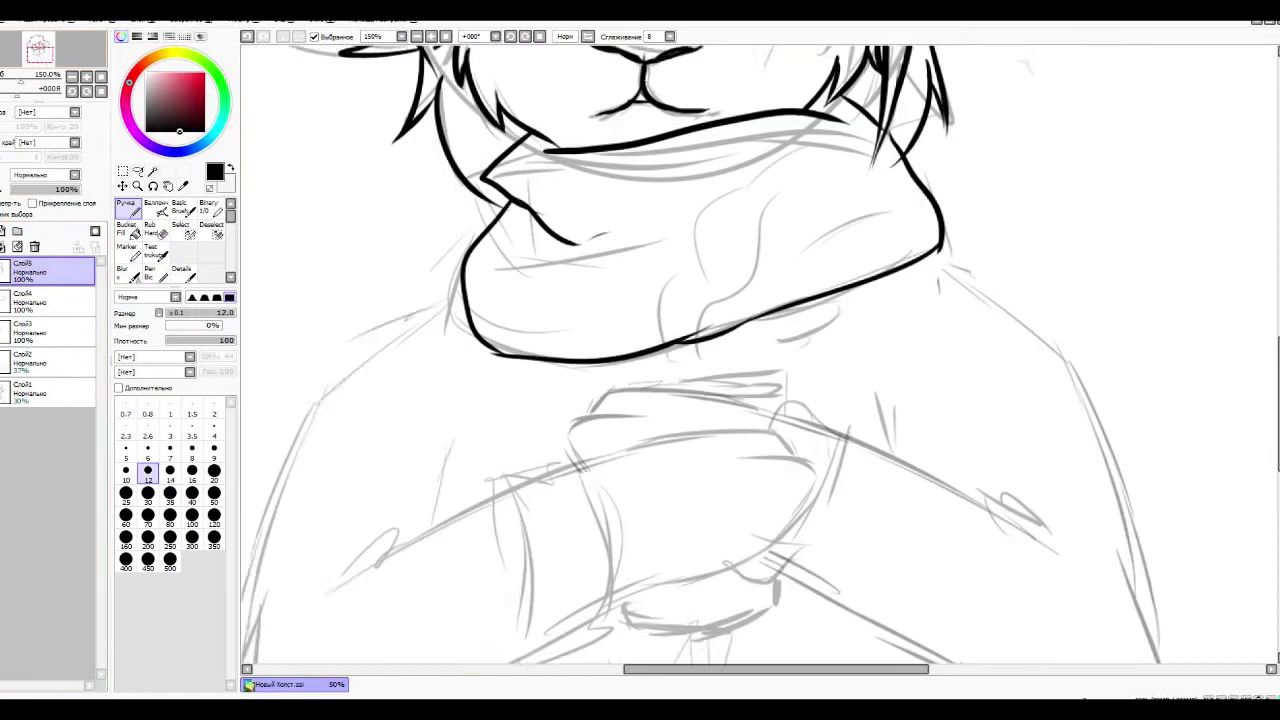
scroll(760, 355, down, 3)
mouse_move(578, 160)
mouse_down()
mouse_move(425, 278)
mouse_move(380, 640)
mouse_up()
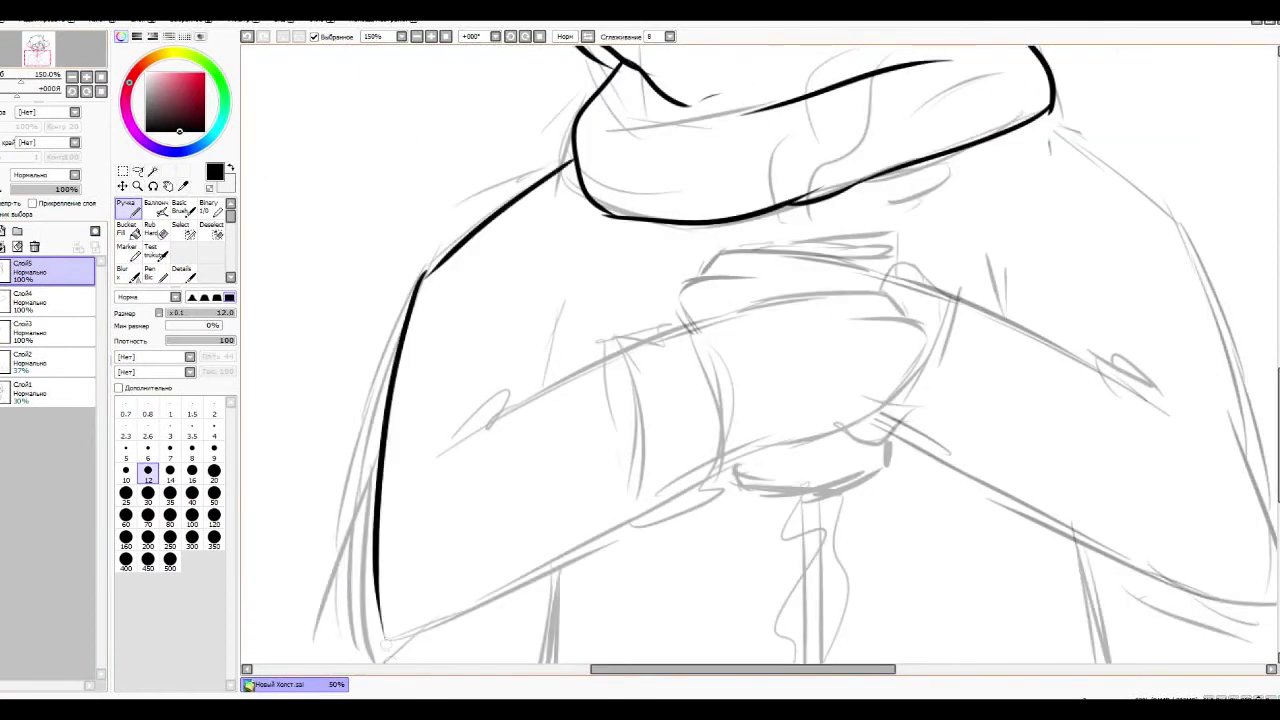
mouse_move(482, 424)
mouse_down()
mouse_move(637, 403)
mouse_move(652, 520)
mouse_up()
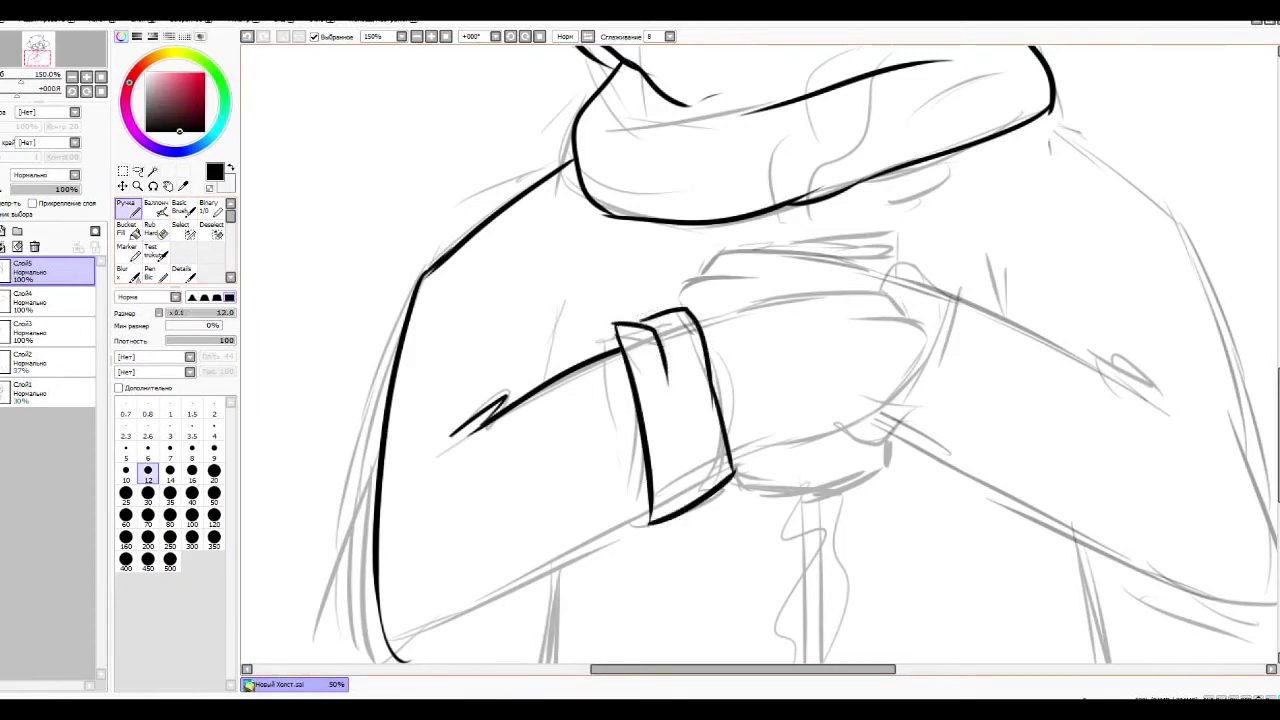
scroll(760, 355, down, 2)
drag(412, 545, 290, 607)
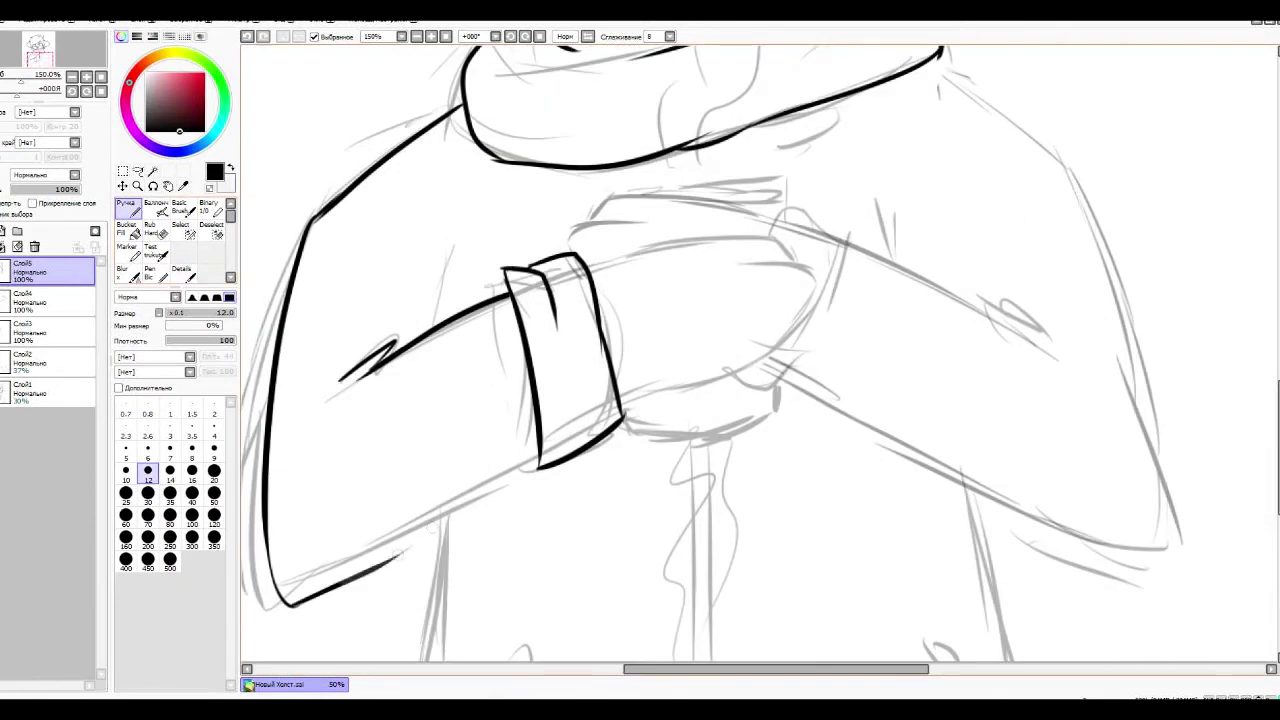
drag(588, 265, 808, 243)
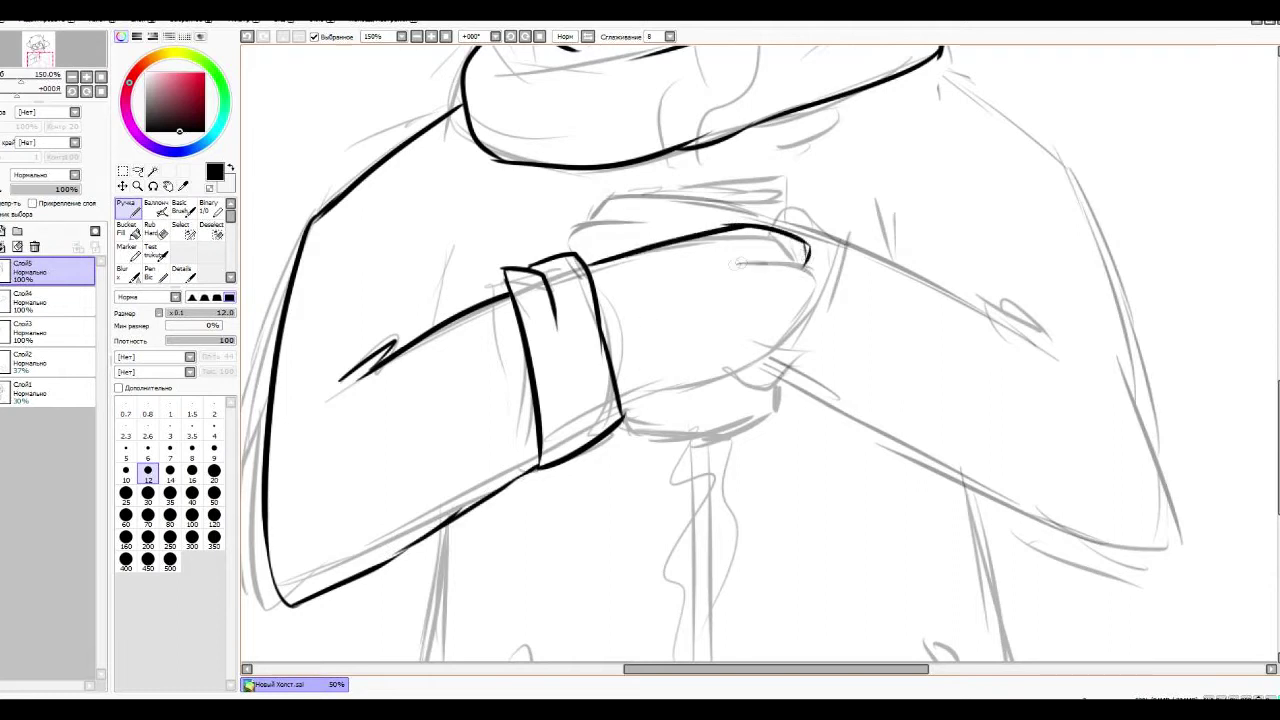
key(e)
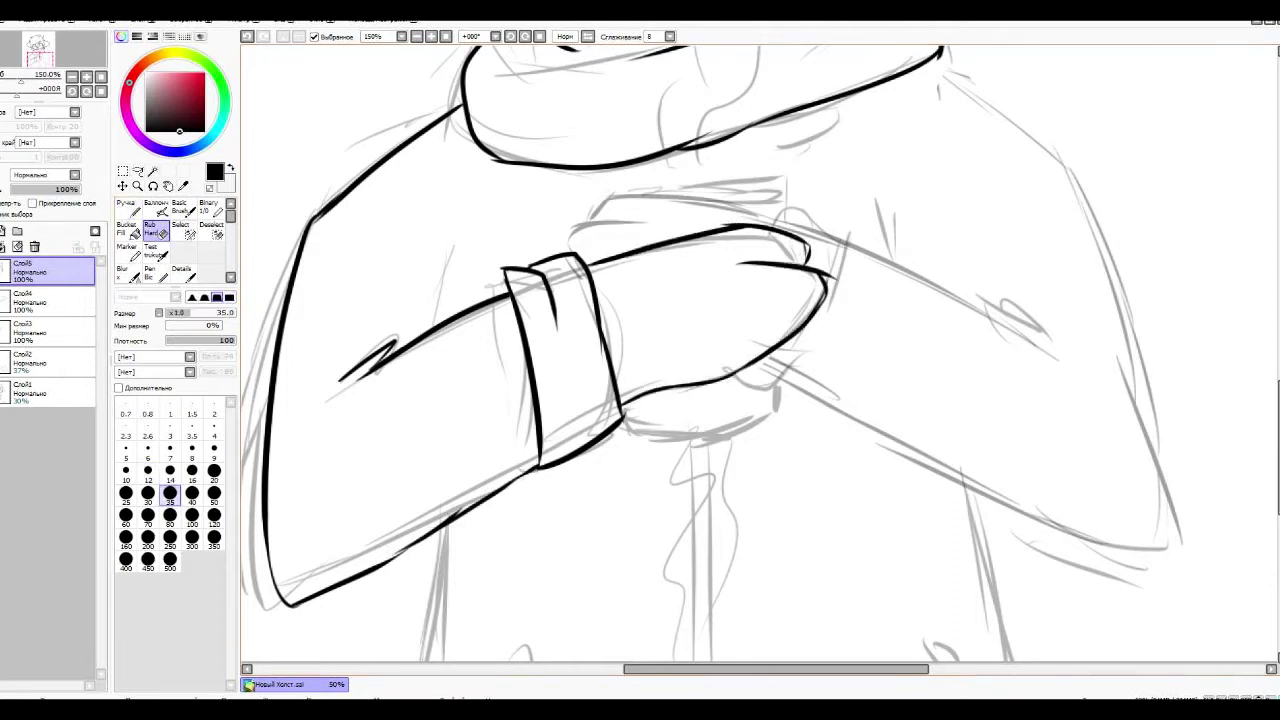
- Lasso the inked arm and hand and paste a copy onto a new layer
key(a)
mouse_move(250, 290)
mouse_down()
mouse_move(860, 205)
mouse_move(452, 110)
mouse_up()
key(ctrl+c)
key(ctrl+v)
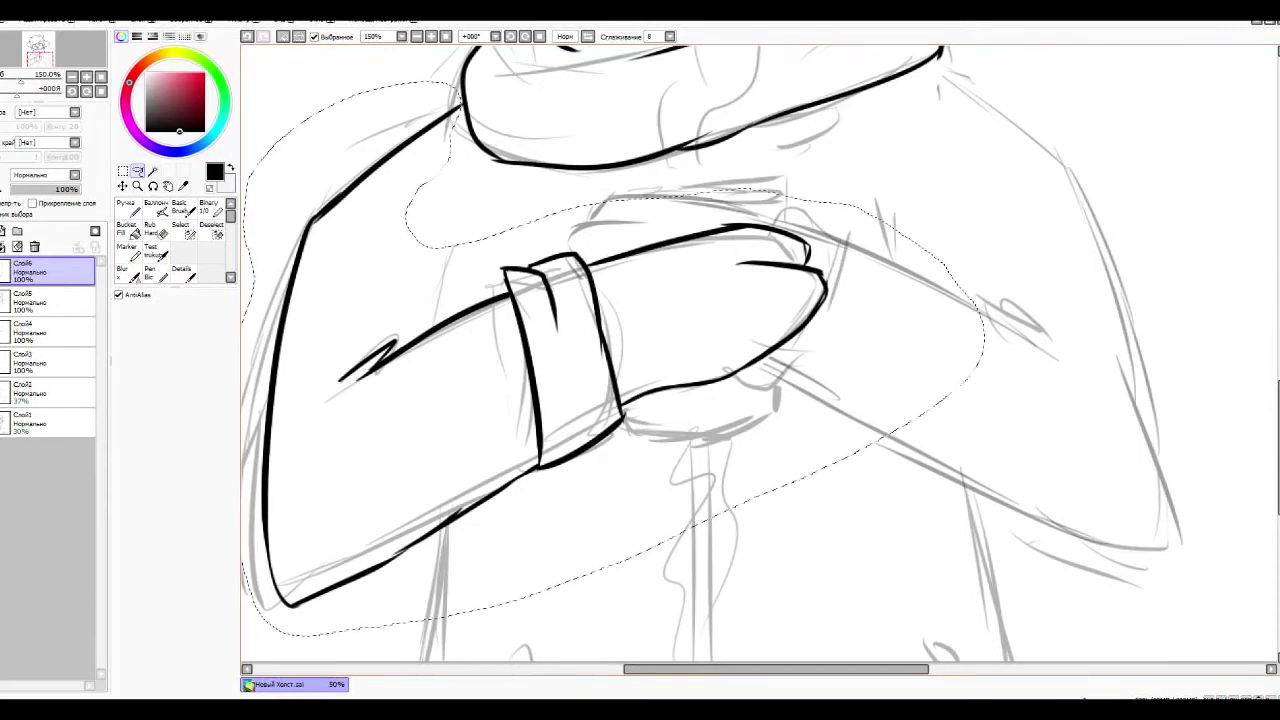
- Flip the arm copy horizontally, fit it over the opposite arm's sketch and erase its lines overlapping the front hand
key(ctrl+t)
click(175, 440)
drag(630, 330, 868, 325)
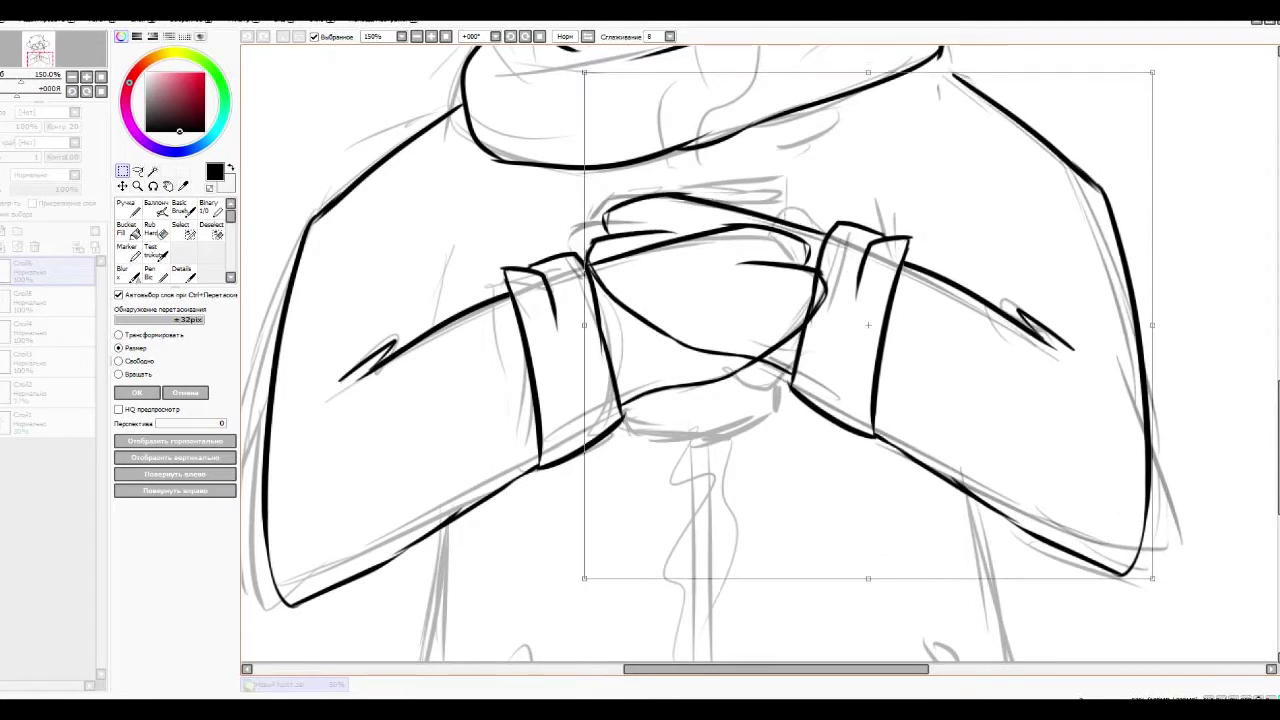
key(Return)
key(e)
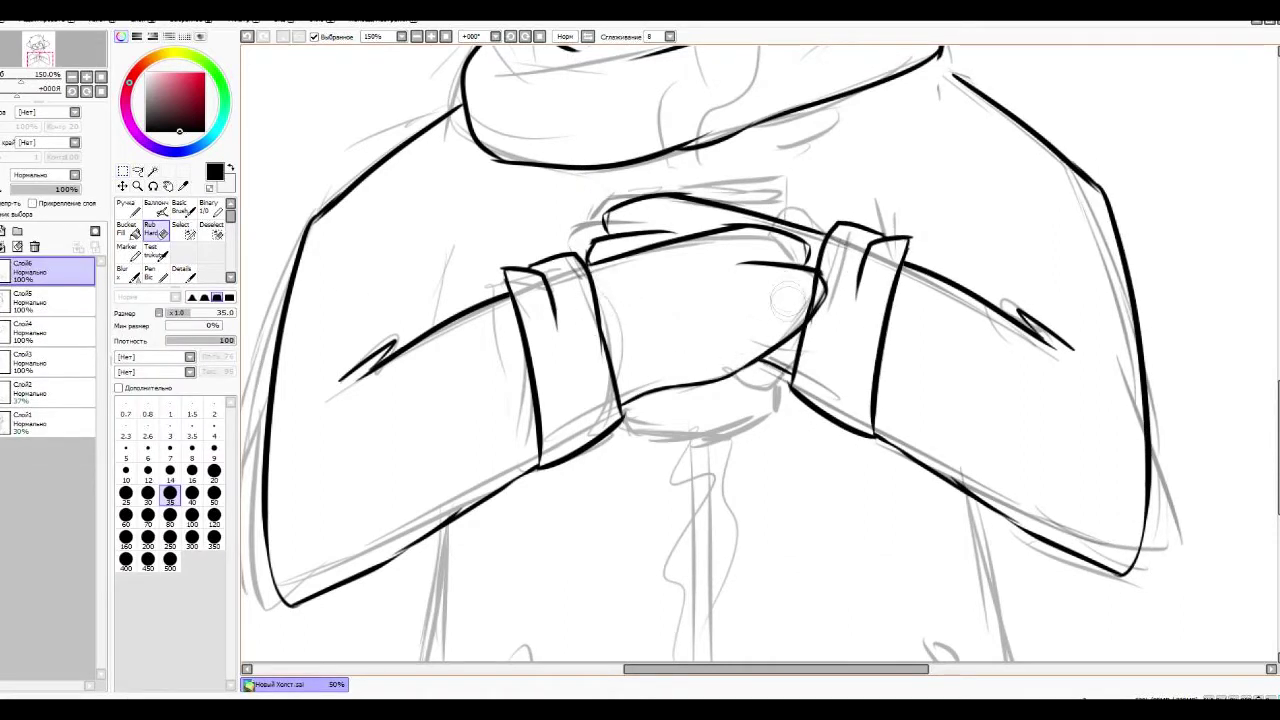
- Join the copied shoulder to the scarf and ink the sleeve folds, the torso sides and the cup
key(n)
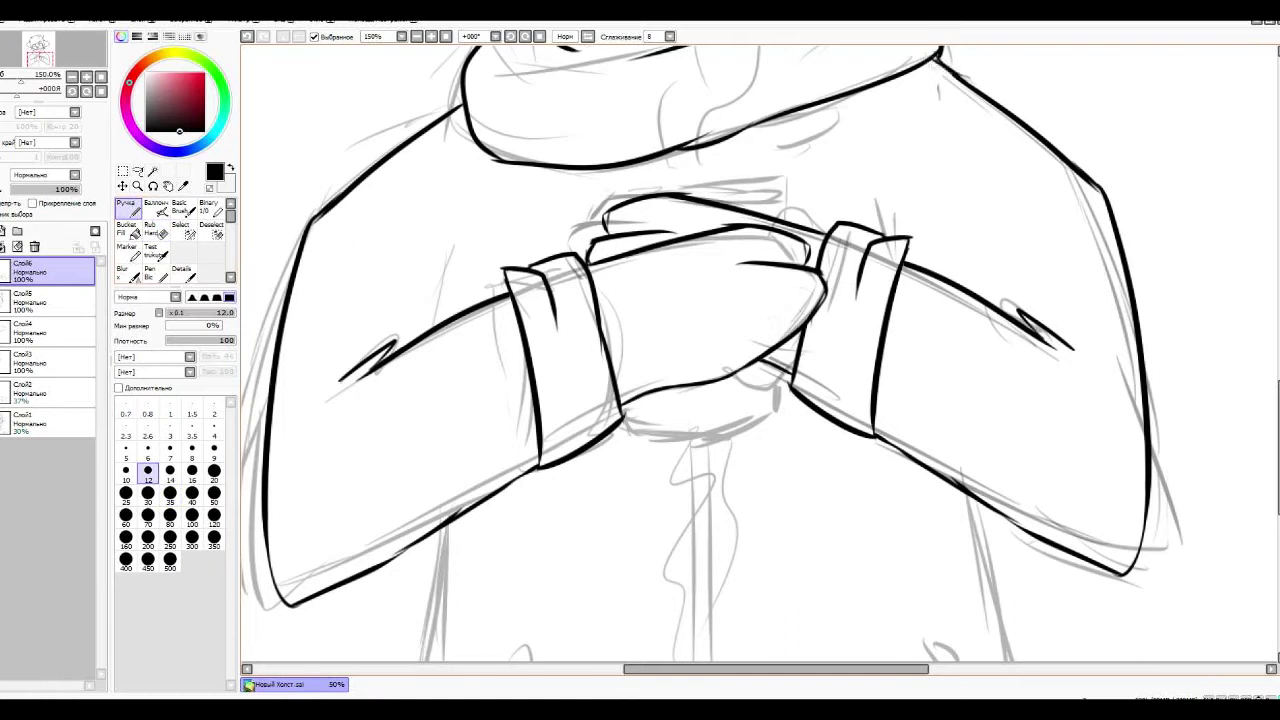
drag(437, 530, 400, 660)
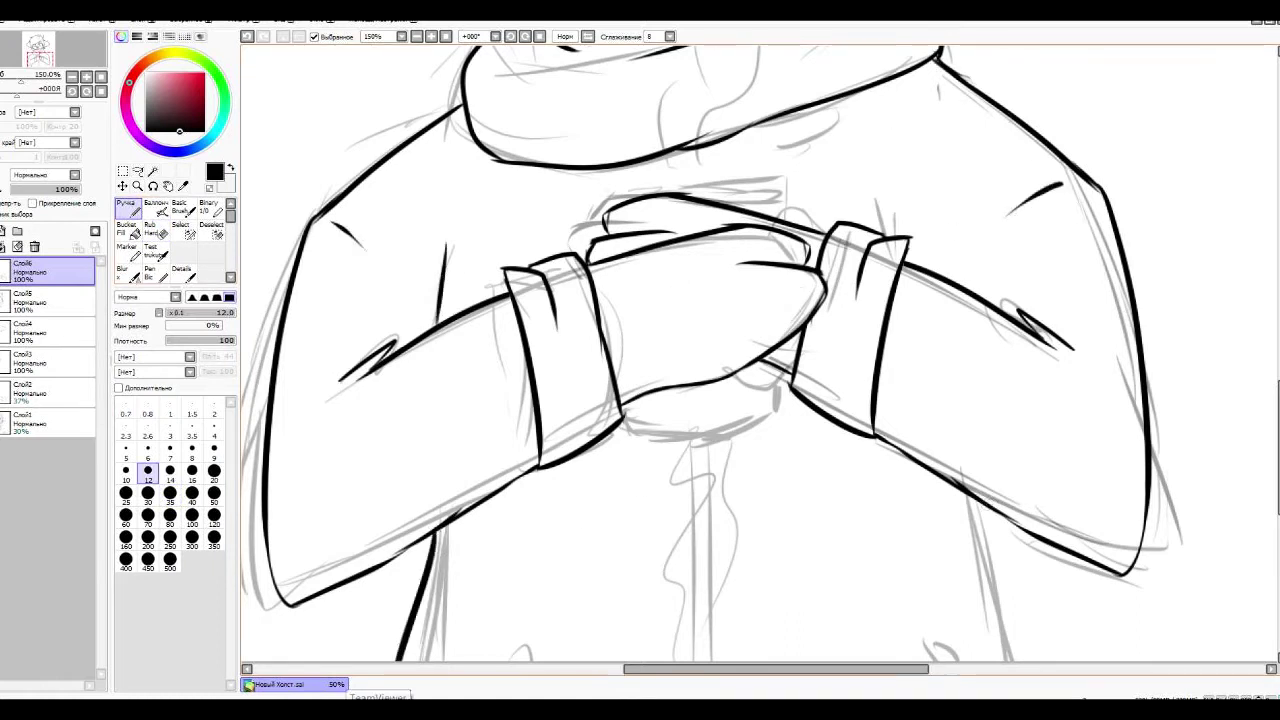
drag(970, 500, 1004, 660)
mouse_move(618, 425)
mouse_down()
mouse_move(800, 436)
mouse_move(785, 434)
mouse_up()
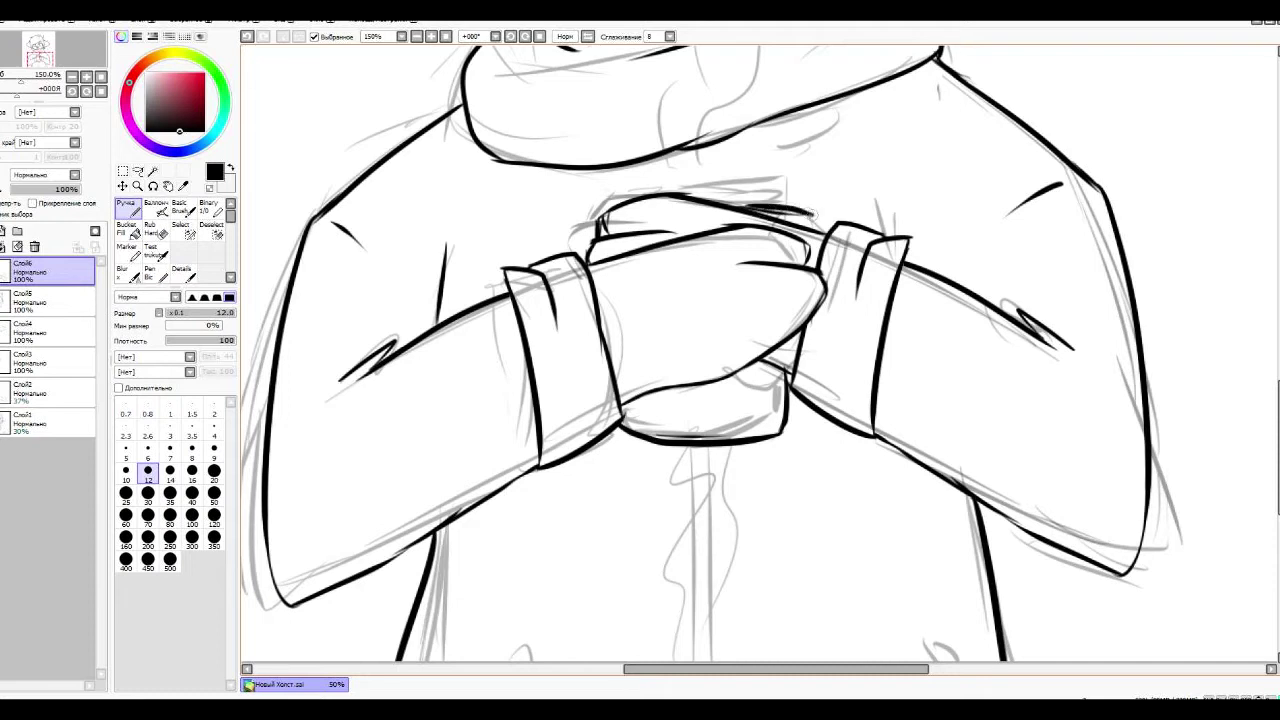
- Erase the overshooting lines at the cup's rim beside the fingers and return to the pen
key(e)
drag(775, 212, 795, 215)
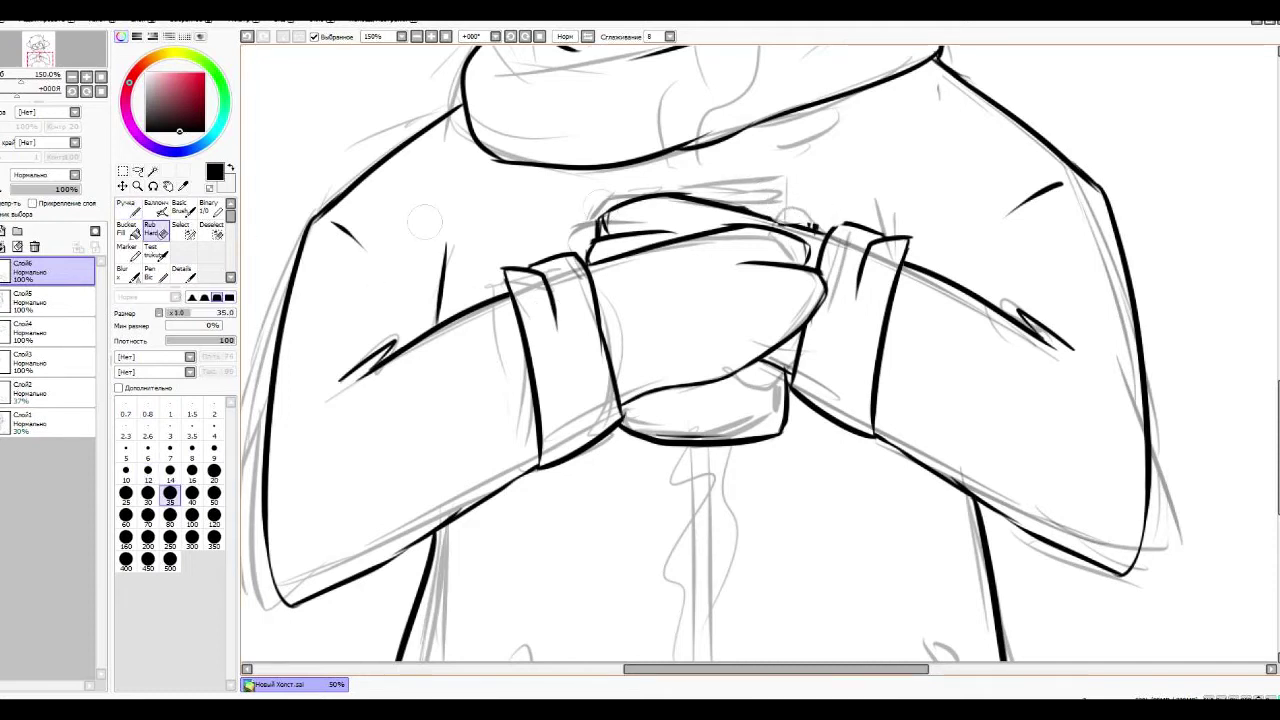
key(n)
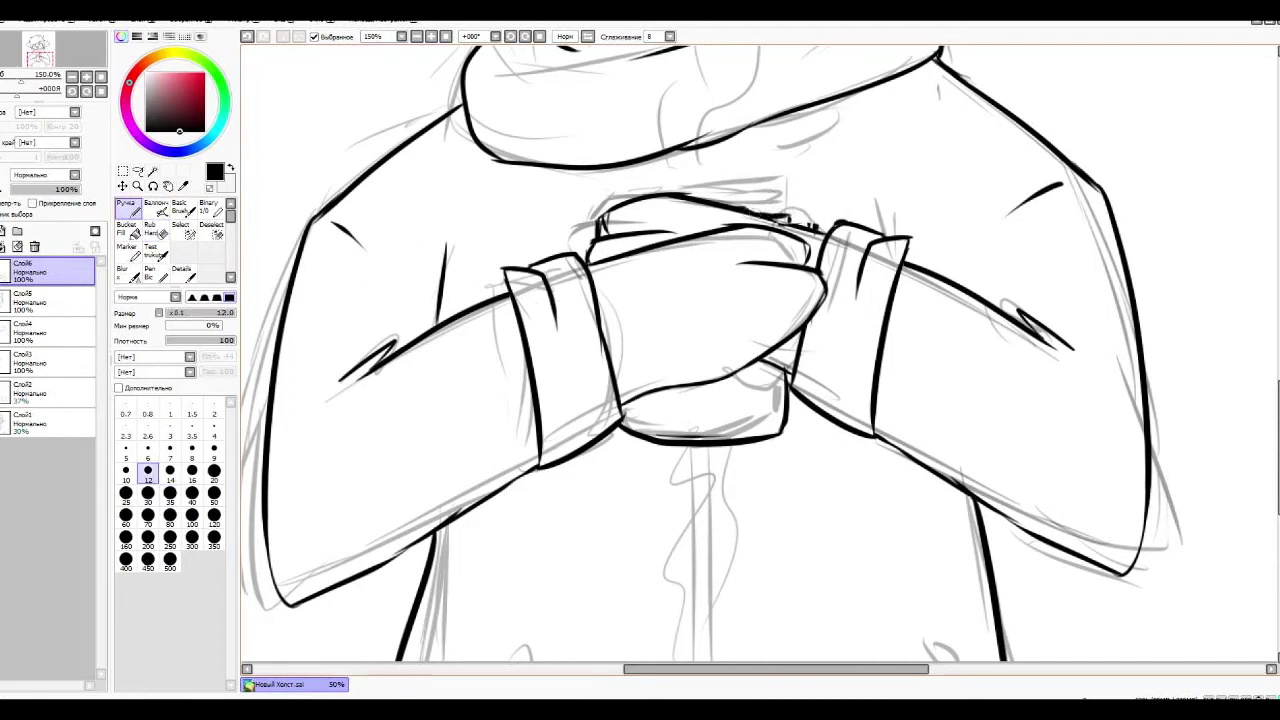
- Delete the two sketch layers, Слой1 and Слой2
key(minus)
key(minus)
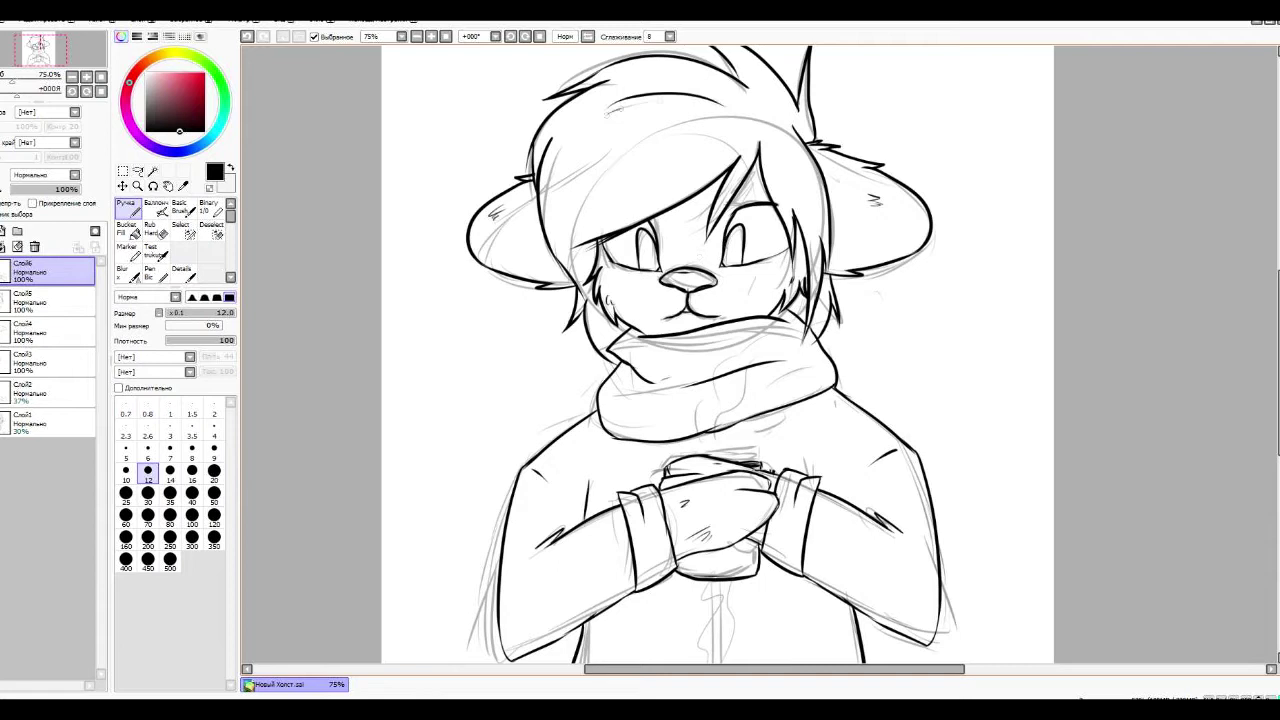
click(50, 424)
click(34, 246)
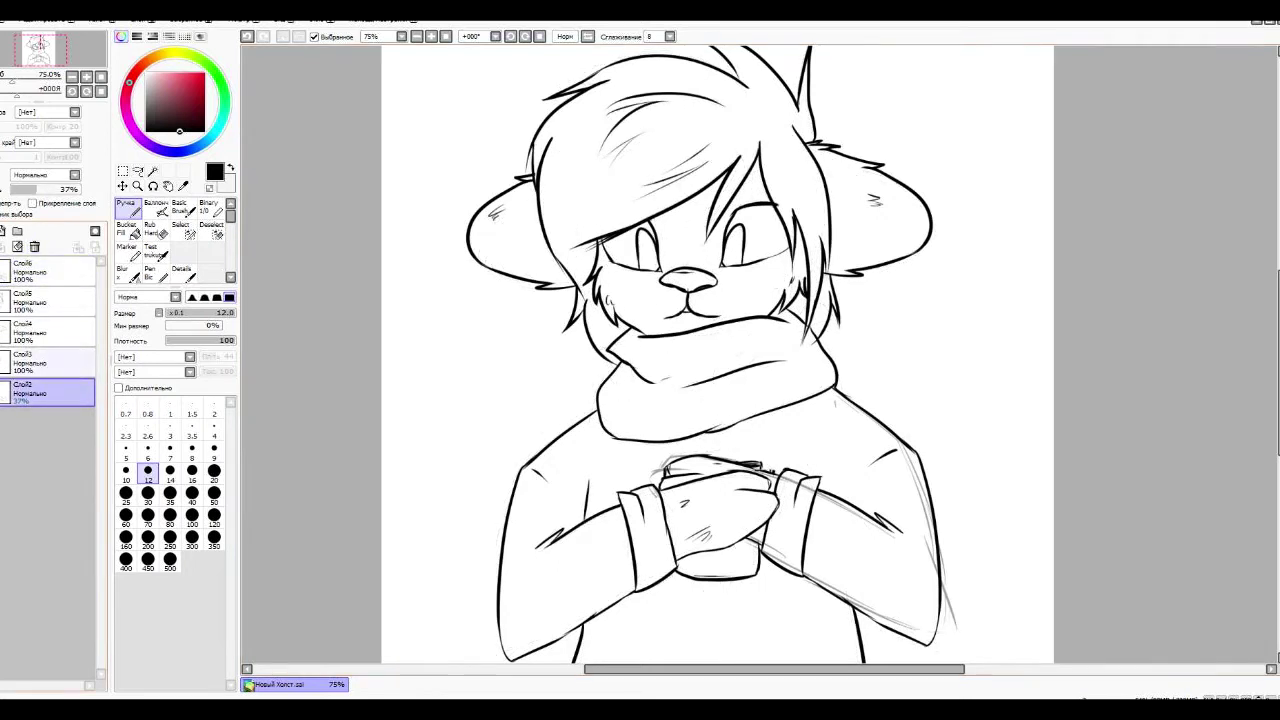
click(50, 362)
click(50, 392)
click(34, 246)
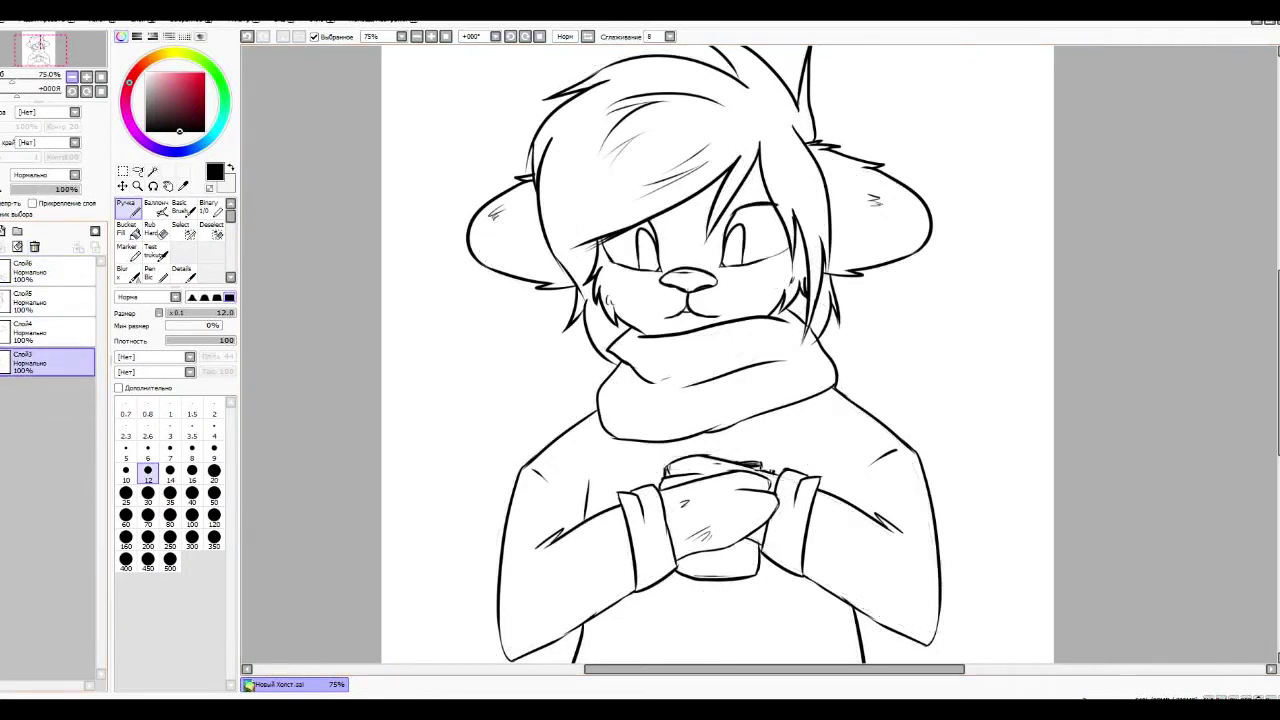
- Add a new layer above Слой6, move Слой3 to the top of the stack and make Слой4 active
key(minus)
click(50, 271)
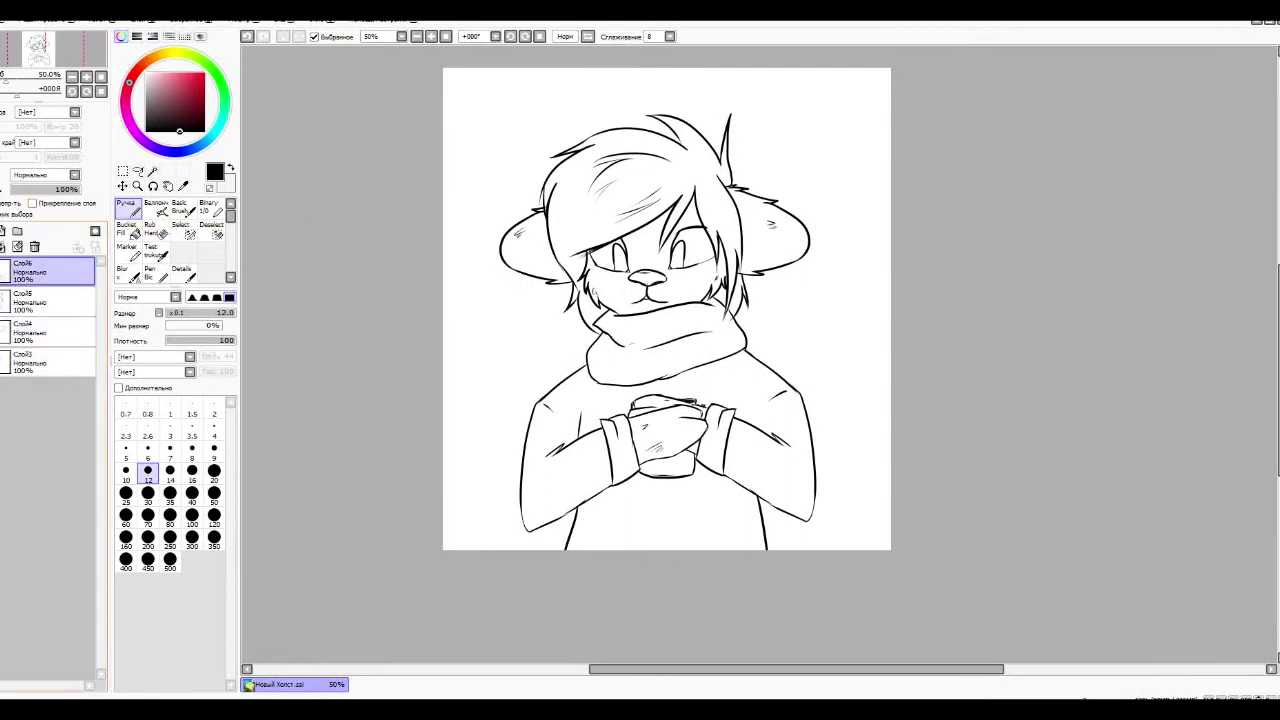
click(50, 392)
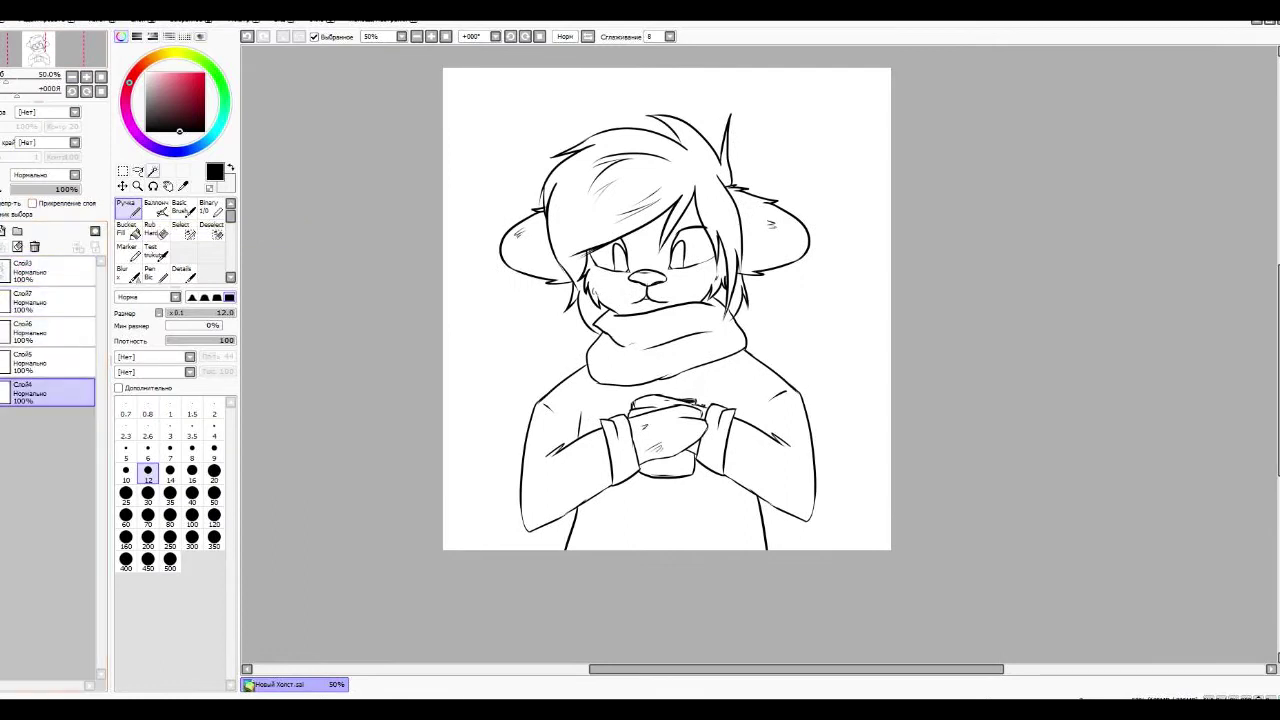
- Select the hands, face and both ears with the Magic Wand
key(w)
click(668, 430)
click(650, 260)
click(770, 232)
click(530, 250)
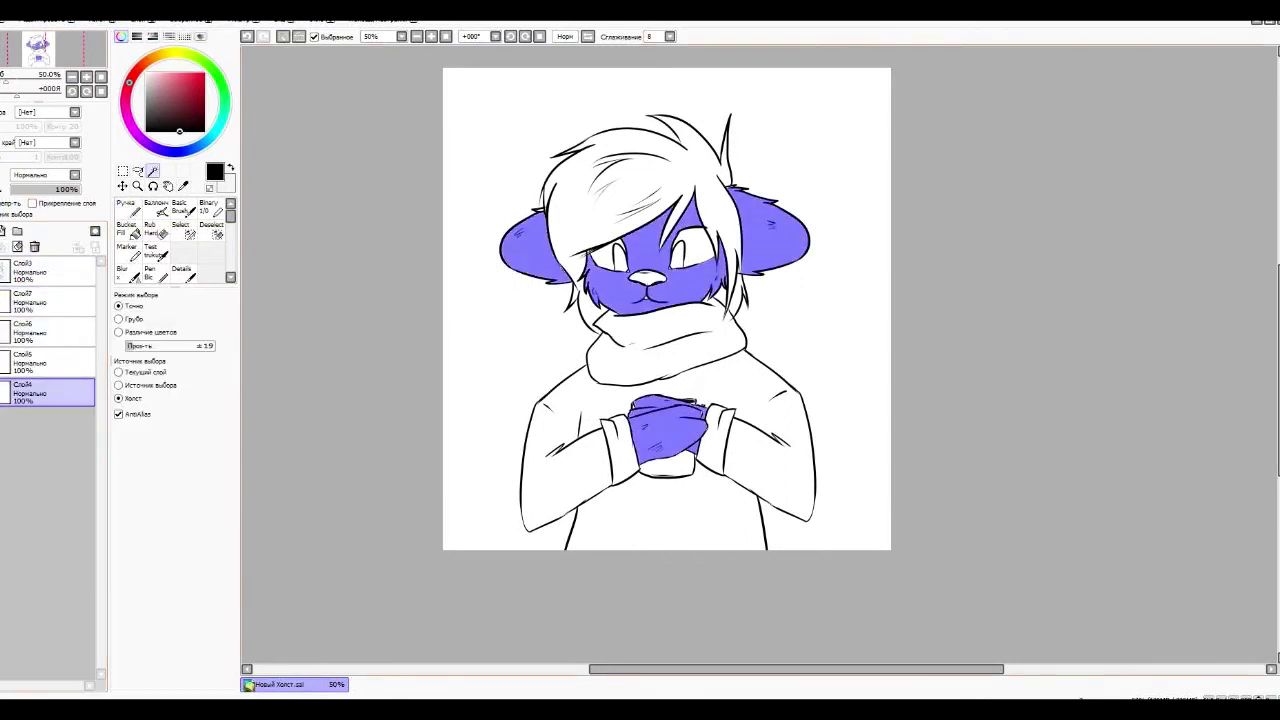
- Clean up the selection along the edges and fur marks of the face and both ears with the Select and Deselect brushes
key(plus)
key(plus)
key(s)
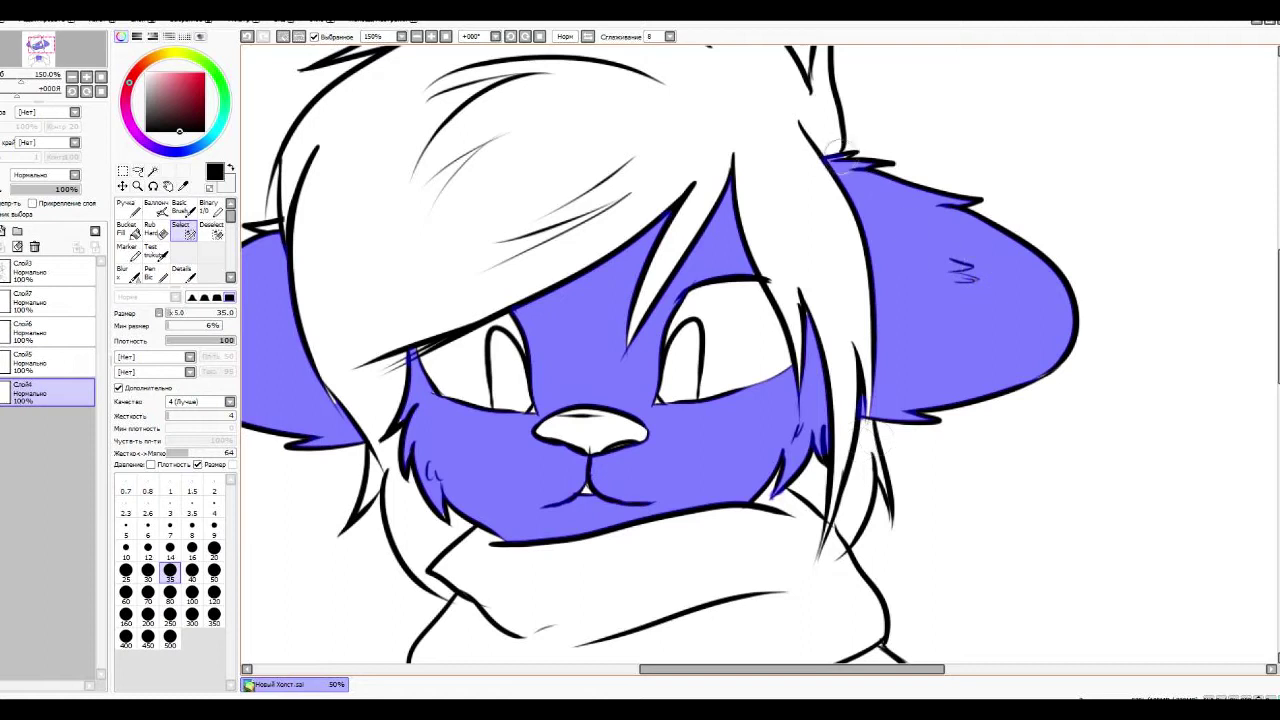
scroll(330, 400, left, 3)
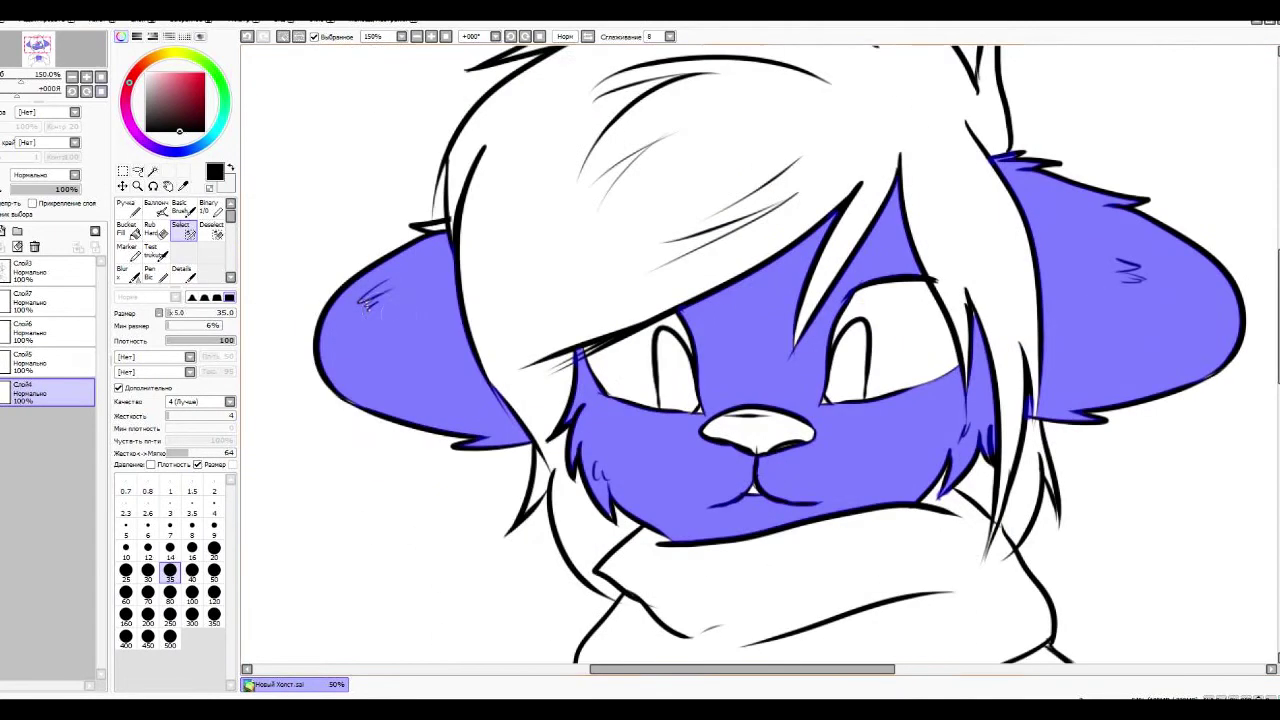
key(d)
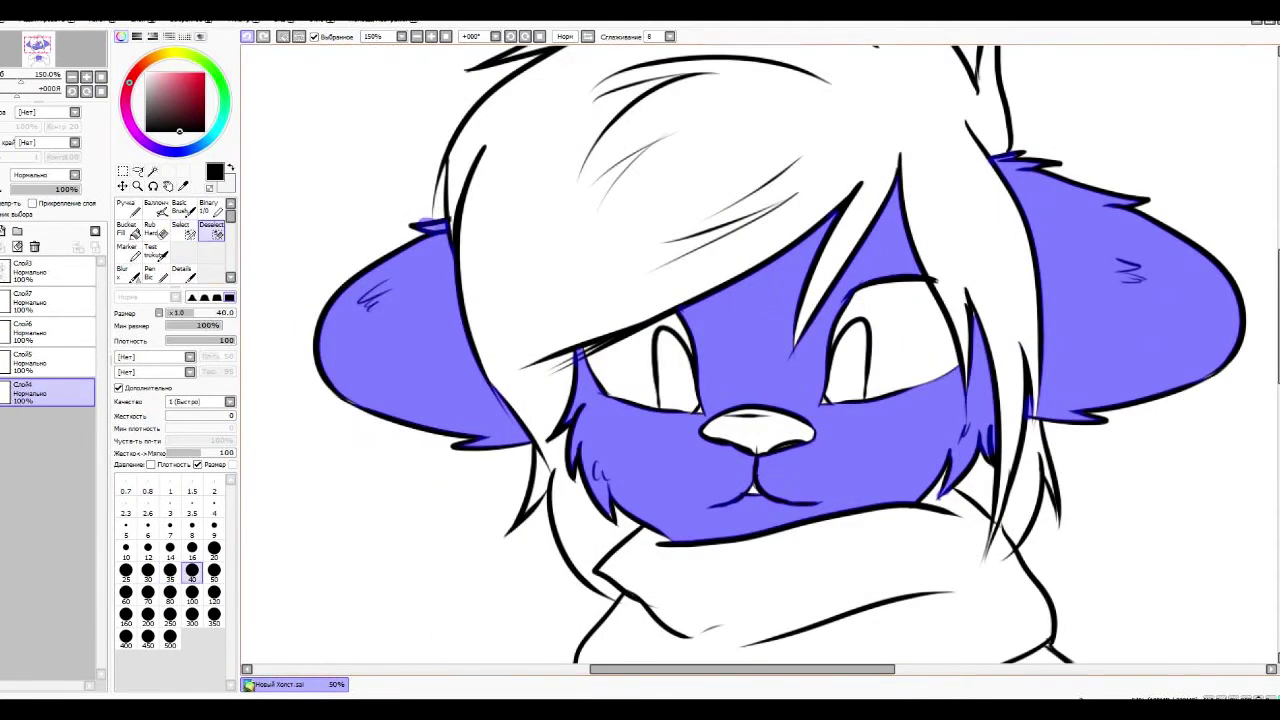
key(bracketleft)
key(bracketleft)
key(bracketleft)
key(bracketleft)
key(bracketleft)
key(bracketleft)
key(s)
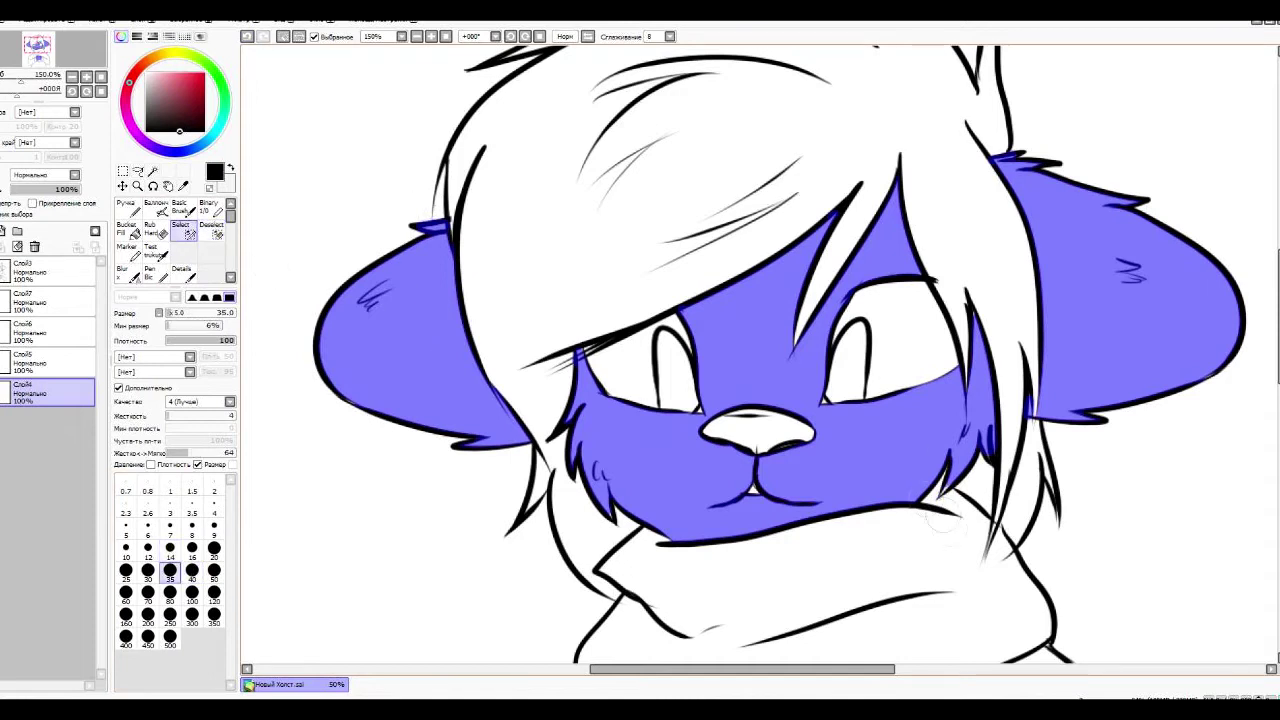
- Fill the gaps in the hands' selection around the small fur marks with the Select brush
scroll(612, 515, down, 5)
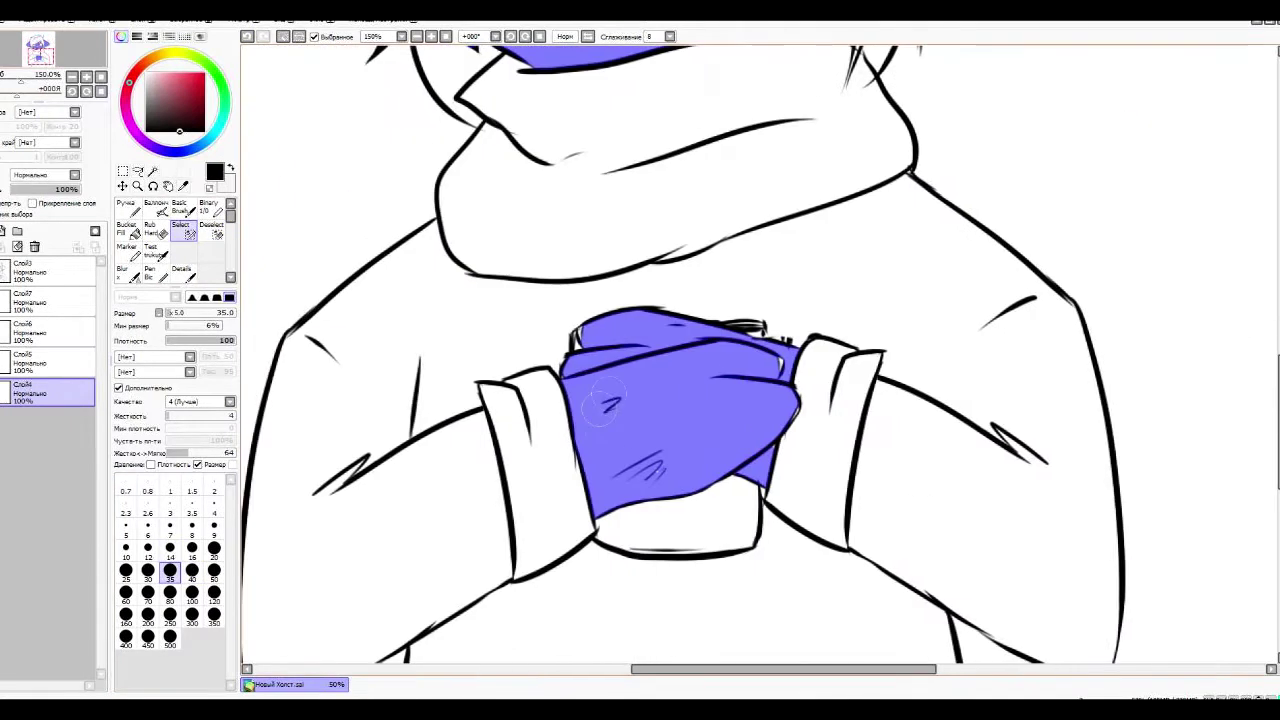
key(minus)
key(minus)
key(minus)
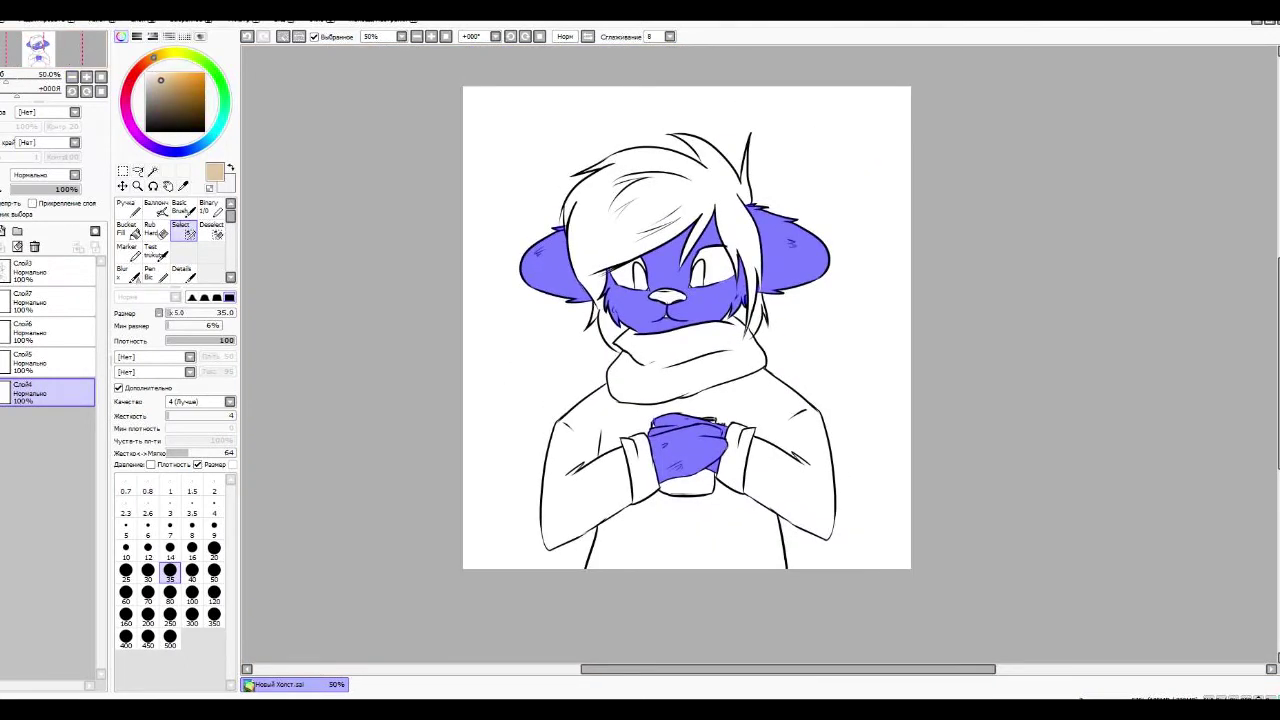
- Fill the selected face, ears and hands with flat beige on Слой4 using the pen
click(126, 203)
click(170, 640)
drag(545, 265, 800, 260)
- On Слой5, shade the forehead under the fringe and the face beside the side locks in darker brown with the pen at size 35
click(50, 362)
click(164, 91)
click(170, 515)
key(plus)
key(plus)
key(plus)
click(170, 492)
mouse_move(640, 372)
mouse_down()
mouse_move(795, 280)
mouse_move(785, 360)
mouse_move(770, 330)
mouse_up()
drag(850, 230, 830, 320)
drag(920, 350, 940, 510)
- Shade the fur edges of both cheeks and the jaw above the scarf in the same darker brown
drag(550, 515, 555, 575)
drag(525, 485, 515, 548)
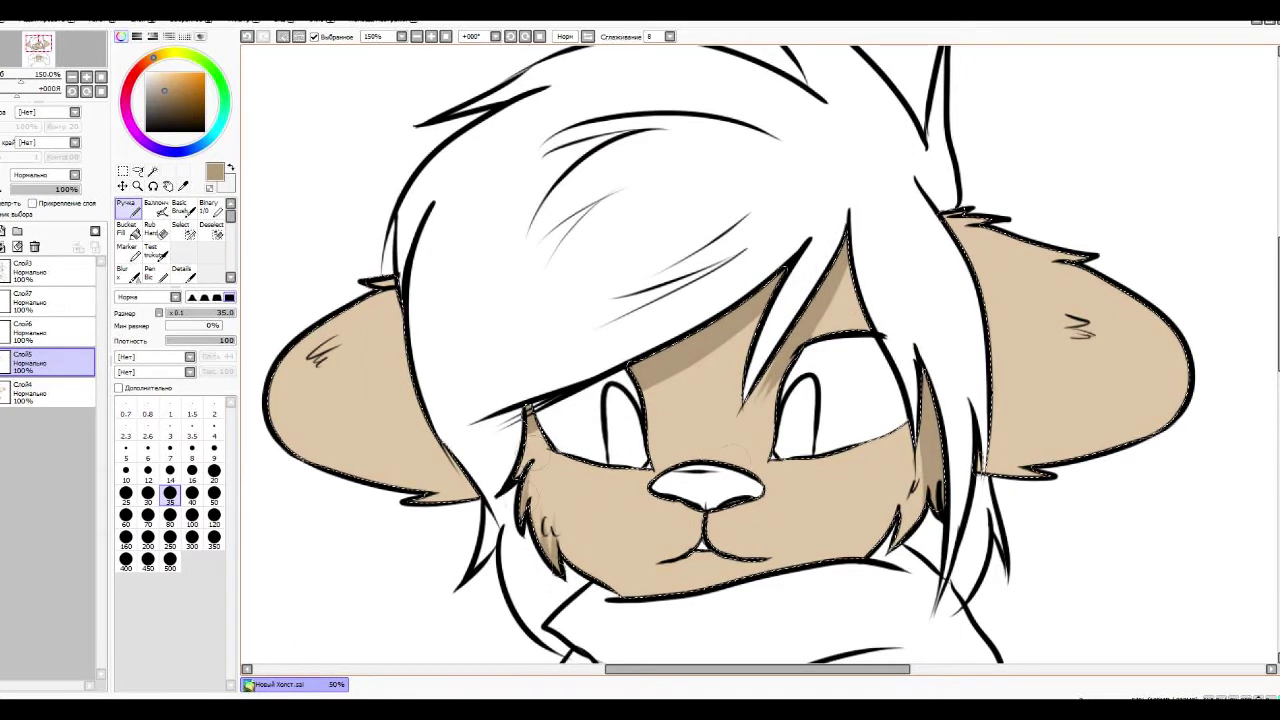
drag(885, 495, 920, 550)
drag(900, 470, 930, 545)
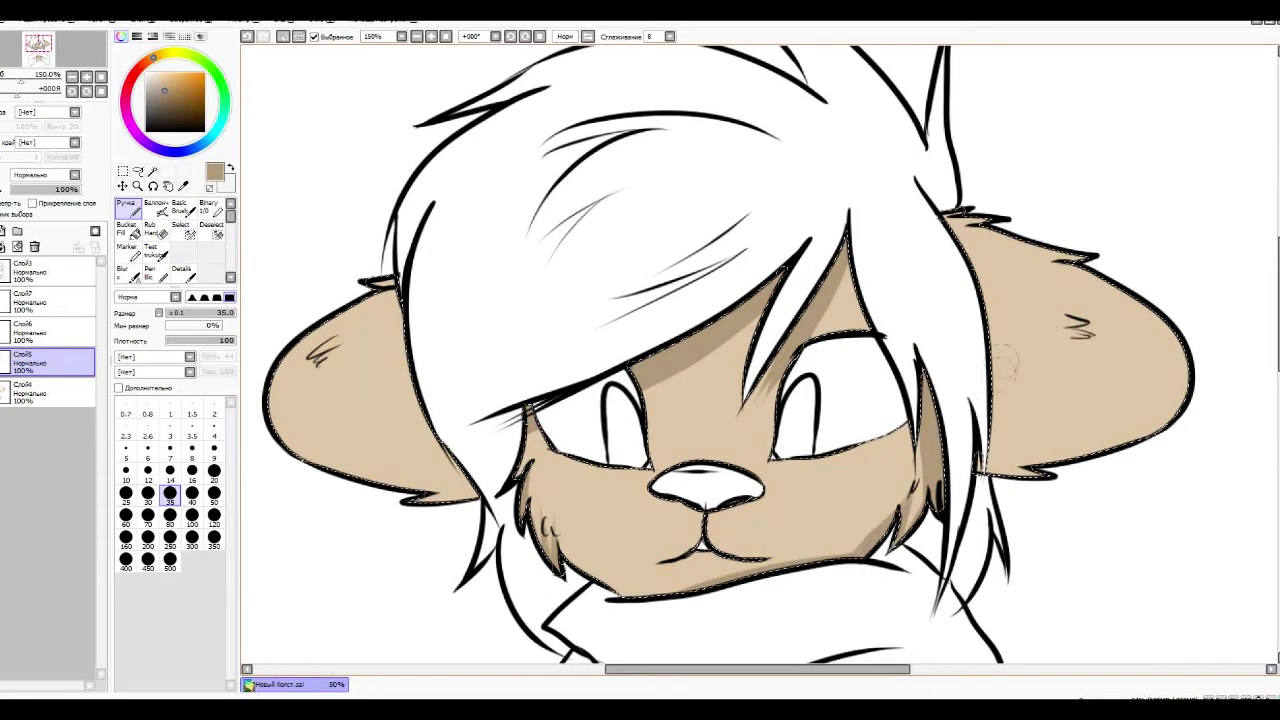
- Shade the lower parts of both ears and start the shadows between the fingers in the darker brown
drag(995, 365, 1175, 405)
mouse_move(990, 430)
mouse_down()
mouse_move(1040, 470)
mouse_move(1075, 440)
mouse_up()
mouse_move(447, 380)
mouse_down()
mouse_move(270, 400)
mouse_move(300, 450)
mouse_move(420, 480)
mouse_move(450, 515)
mouse_up()
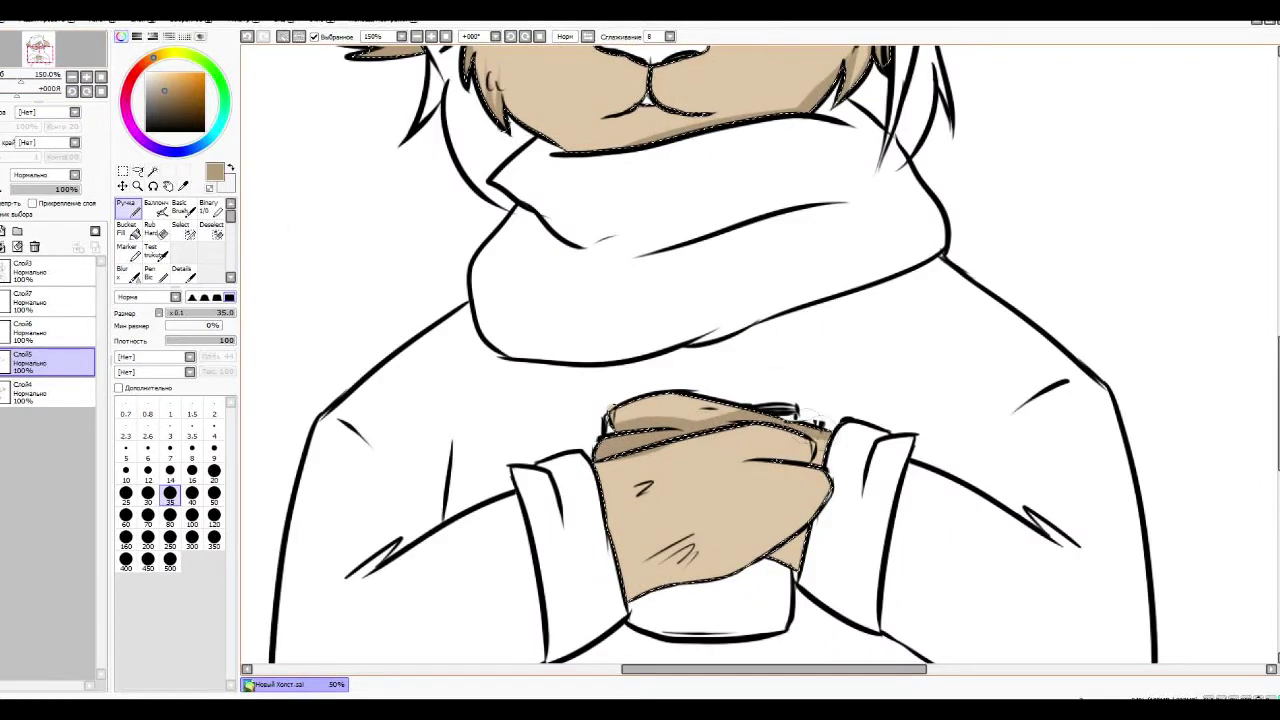
- Refine the shadows on the hands with the eraser and pen, keeping Слой5 as the shading layer
key(e)
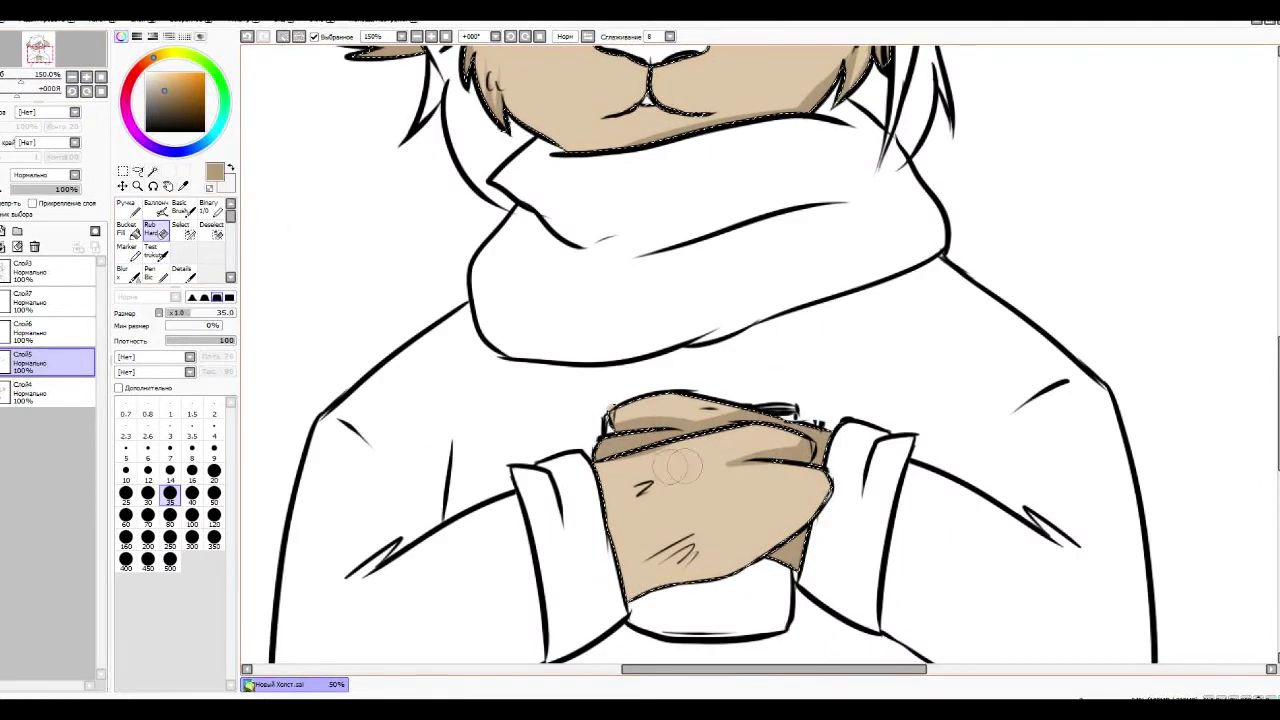
click(50, 392)
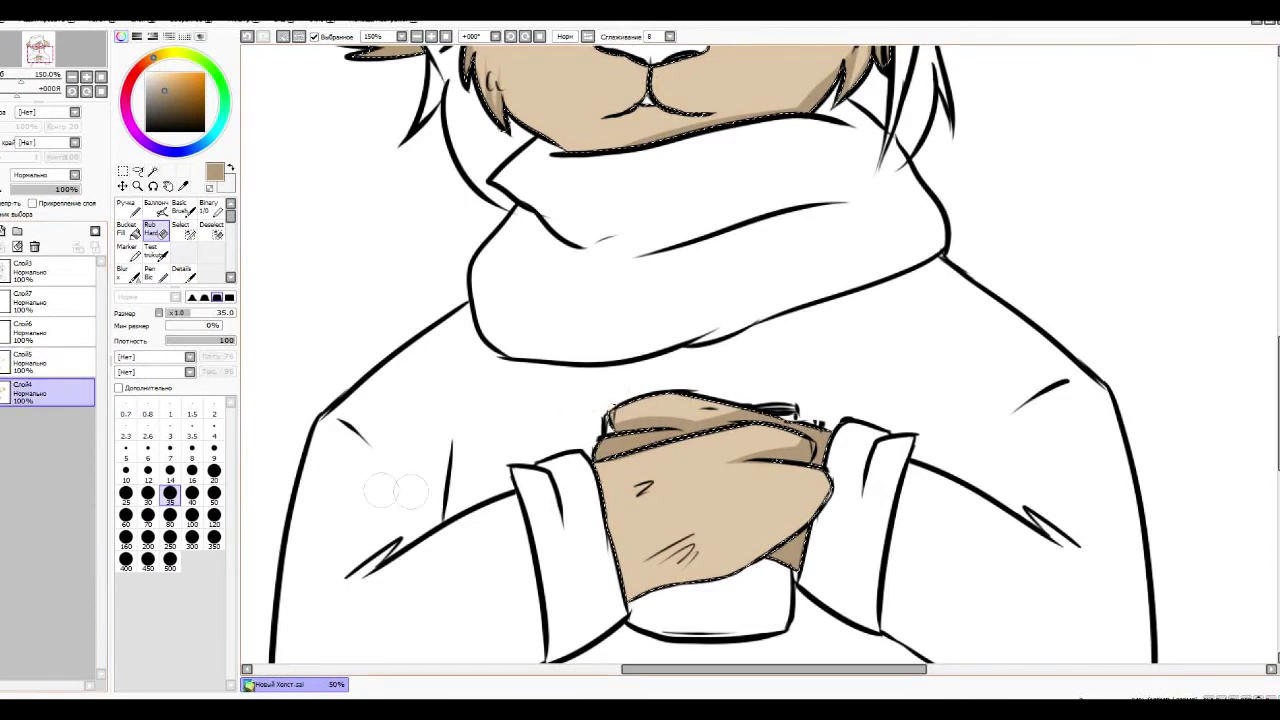
click(50, 362)
key(n)
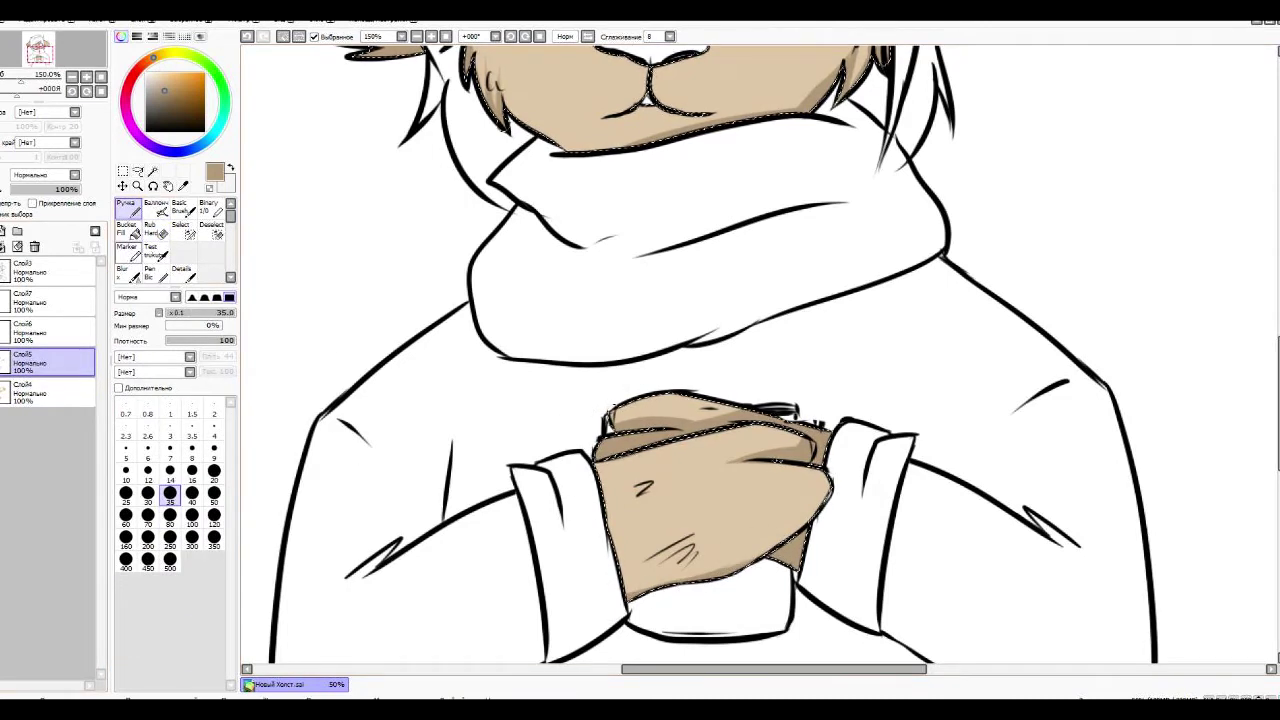
- Soften the shadow edges on the hands, face and ears with the Blur brush, reduced to size 20
key(b)
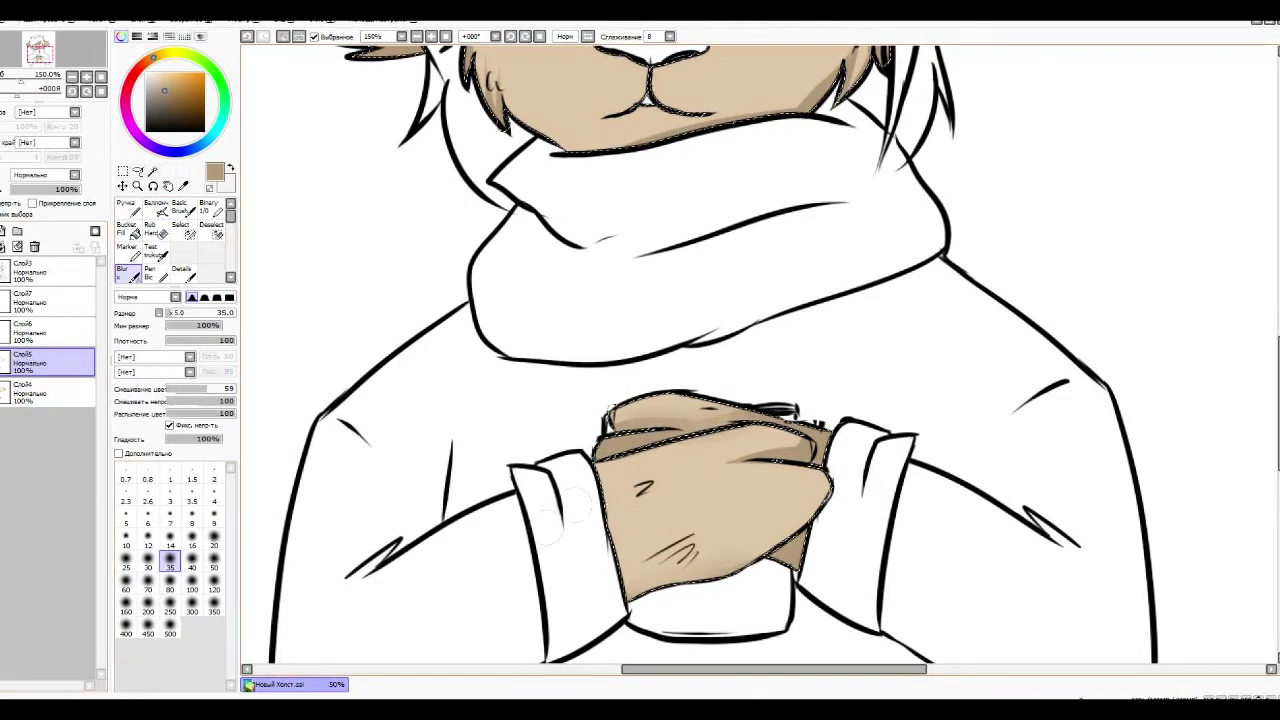
key(bracketleft)
key(bracketleft)
key(bracketleft)
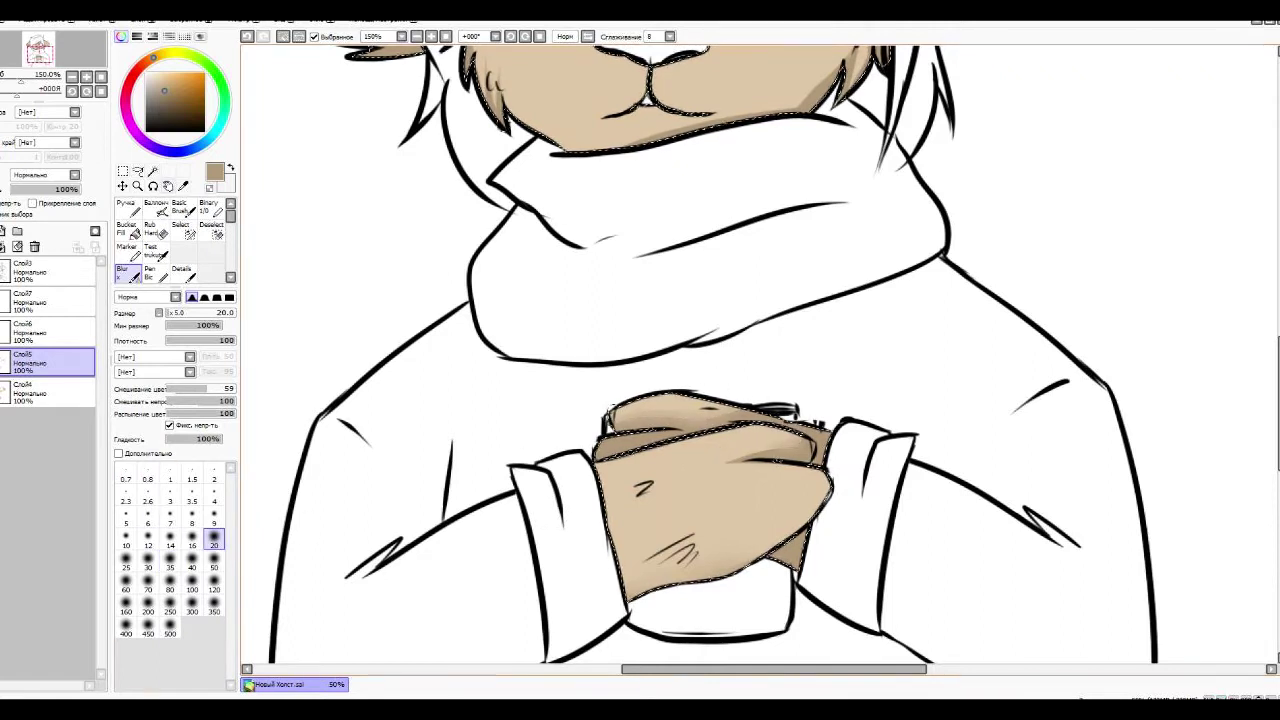
scroll(309, 306, up, 5)
mouse_move(864, 362)
mouse_down()
mouse_move(800, 320)
mouse_move(1009, 368)
mouse_move(918, 307)
mouse_move(989, 499)
mouse_up()
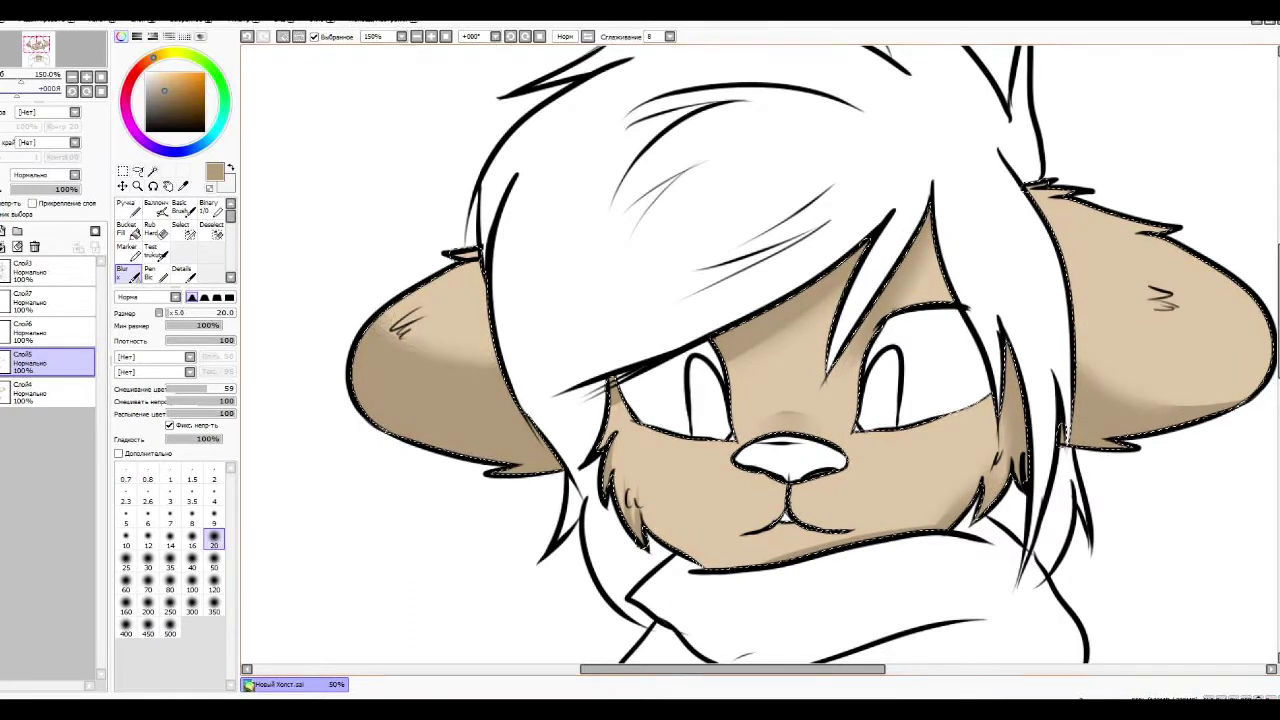
- On Слой6, paint light cream highlights on both cheeks and the hands with the pen
scroll(760, 354, down, 3)
key(n)
click(50, 332)
drag(690, 316, 710, 322)
drag(552, 328, 568, 338)
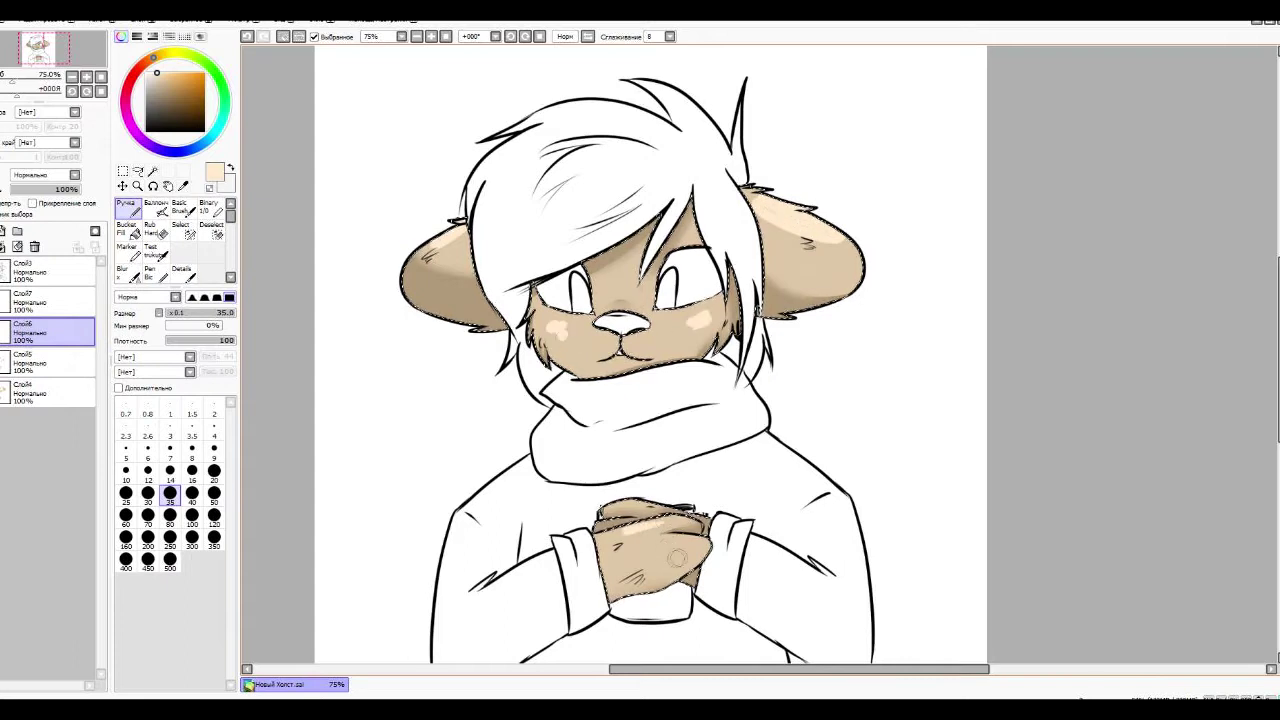
- Blend the cream highlights on the cheeks, ears and hands with the Blur brush at size 30
key(b)
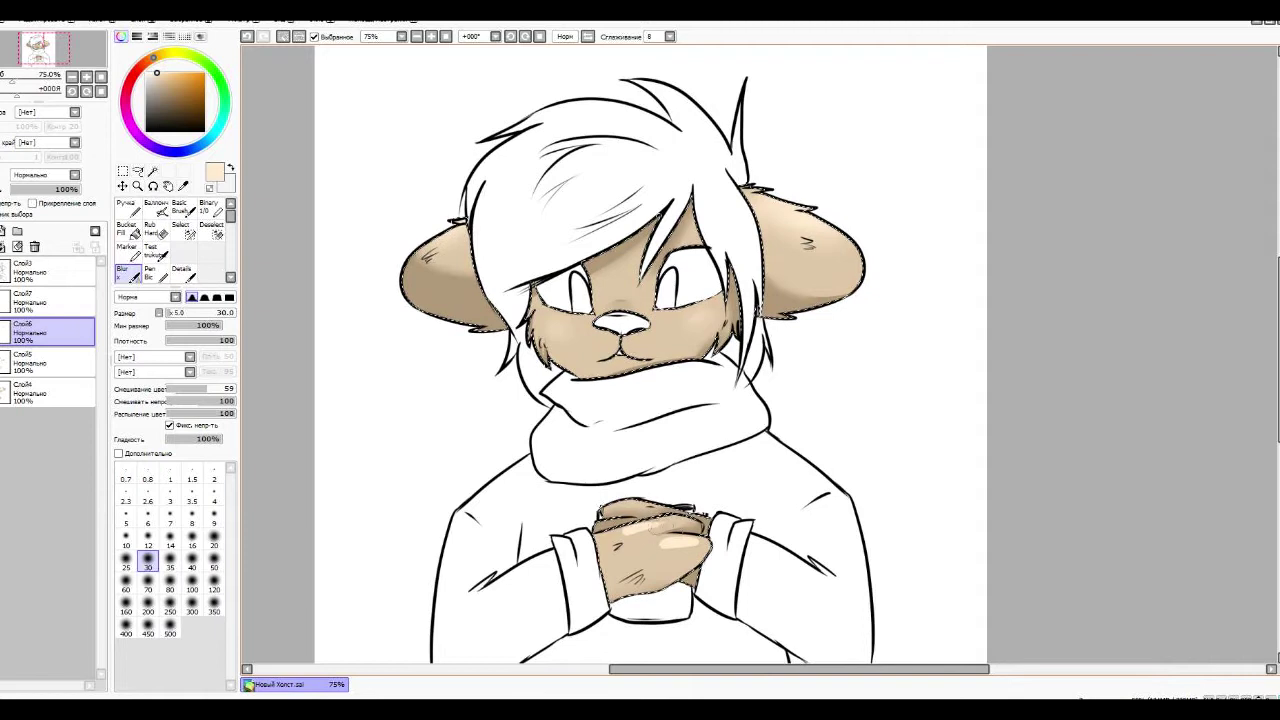
mouse_move(744, 190)
mouse_down()
mouse_move(790, 200)
mouse_move(760, 195)
mouse_up()
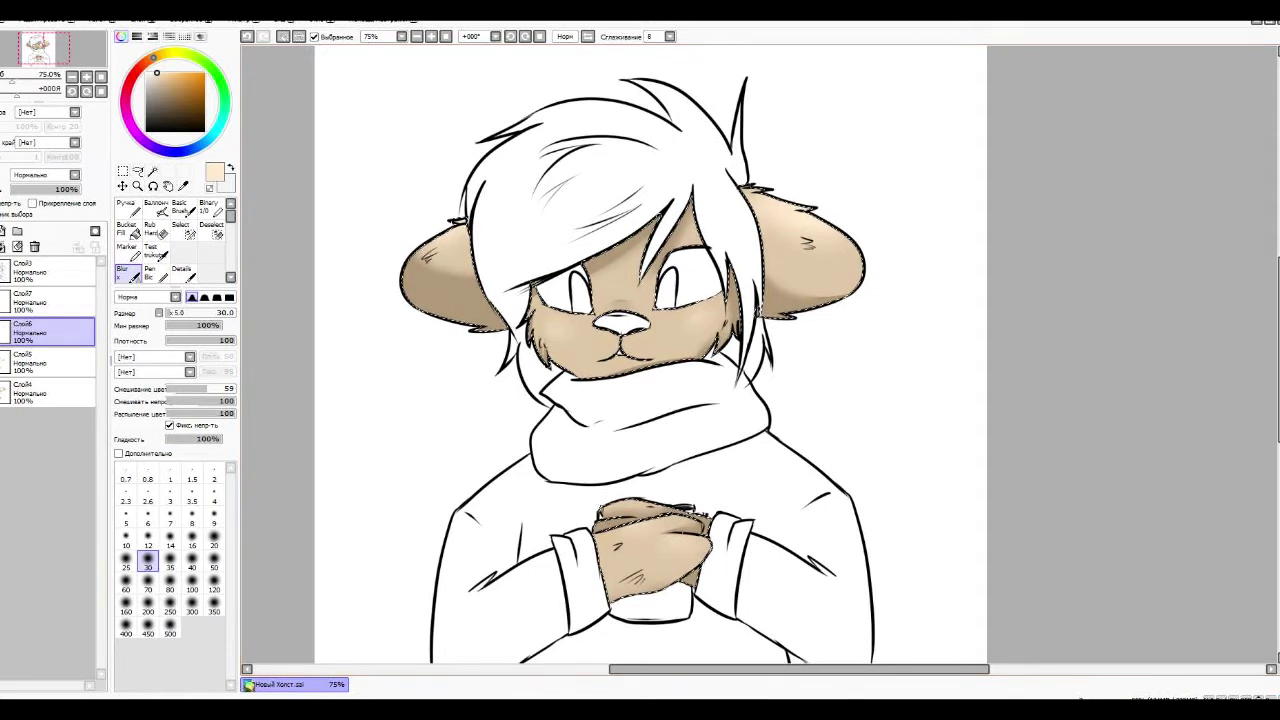
- Paint light fur strokes on the ear at the drawing's right with the Basic Brush at size 14
key(b)
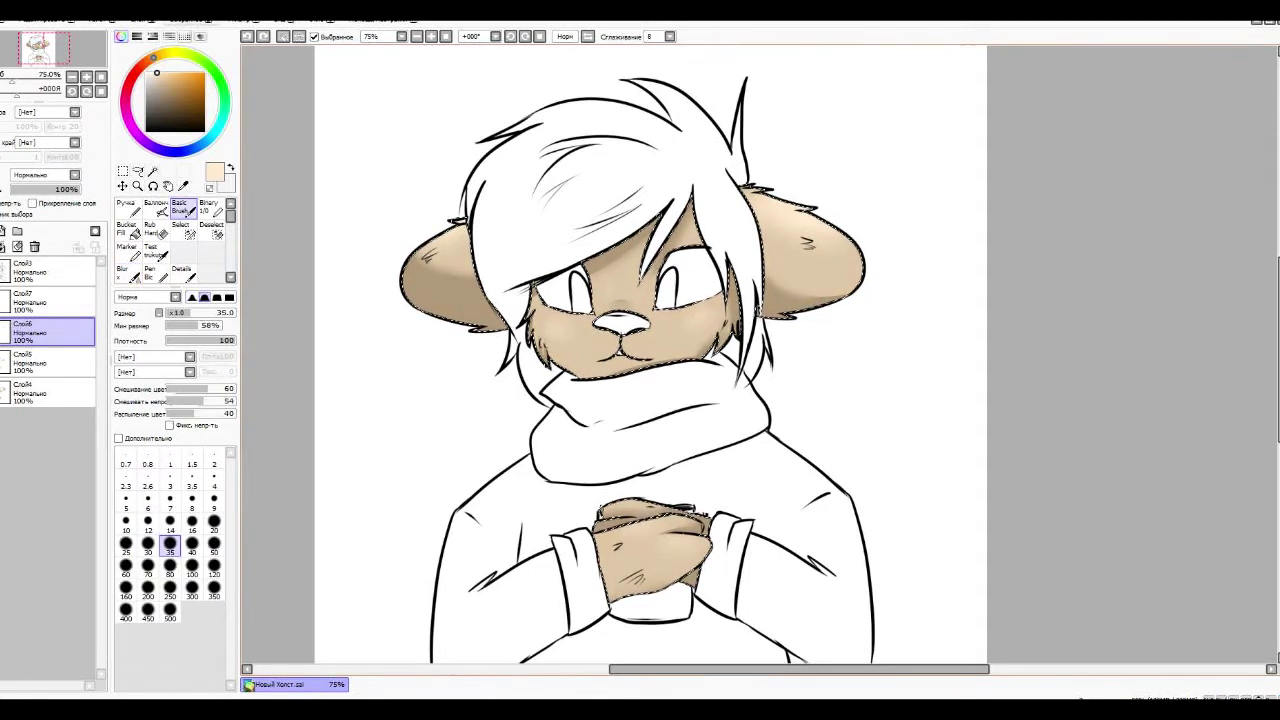
scroll(908, 188, up, 3)
key(bracketleft)
key(bracketleft)
key(bracketleft)
key(bracketleft)
key(bracketleft)
drag(707, 404, 578, 333)
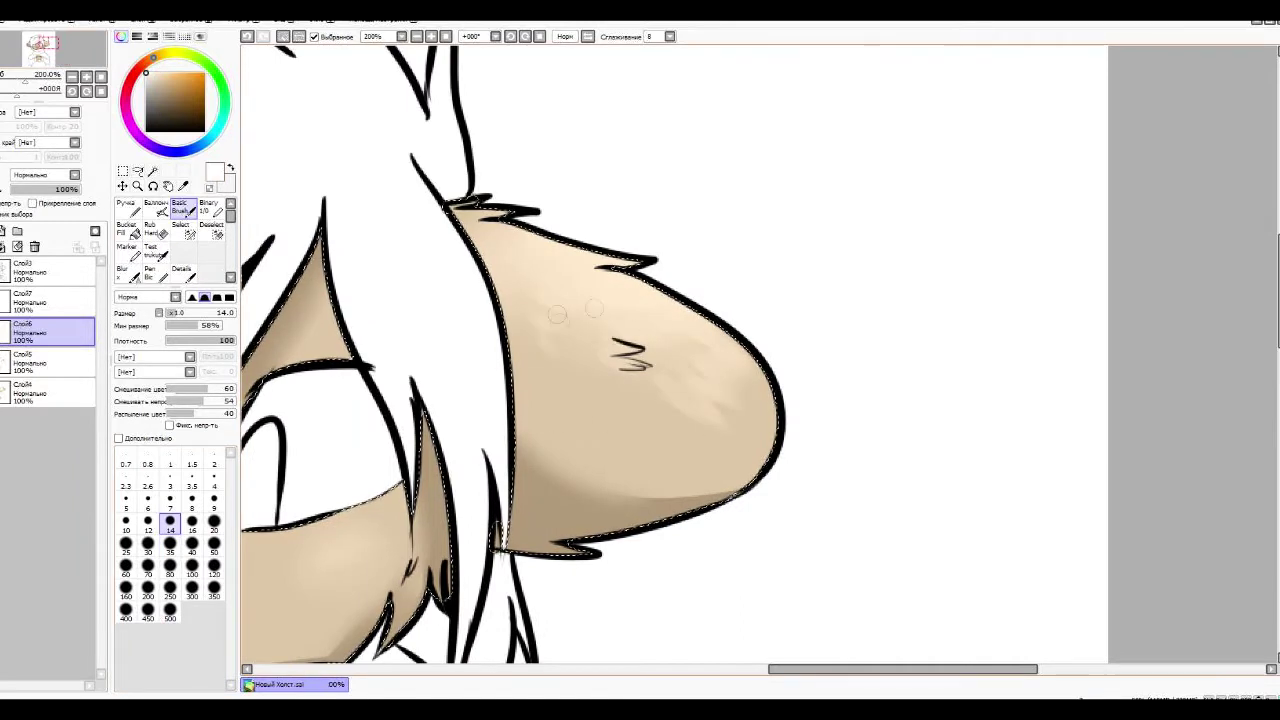
- Sample a light cream tone and add fur strokes to the ear at the drawing's left and to the hands
drag(578, 334, 1168, 184)
drag(298, 225, 520, 340)
alt+click(520, 340)
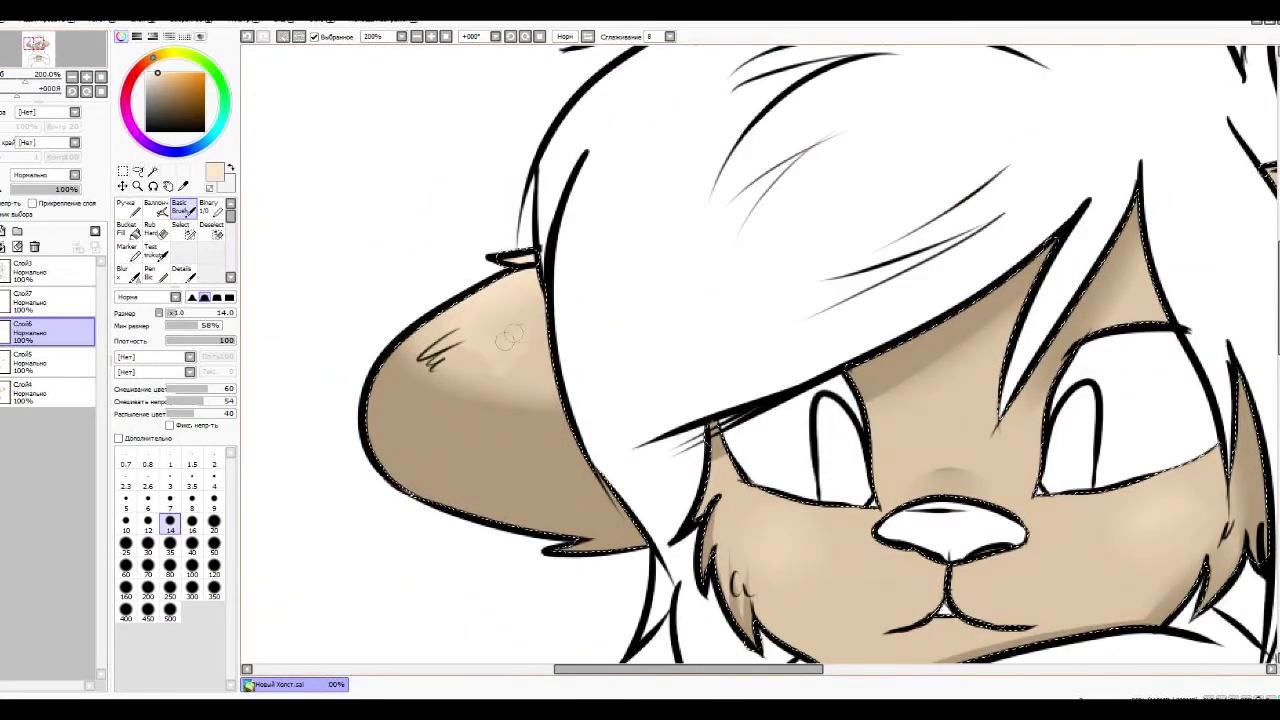
drag(500, 330, 430, 390)
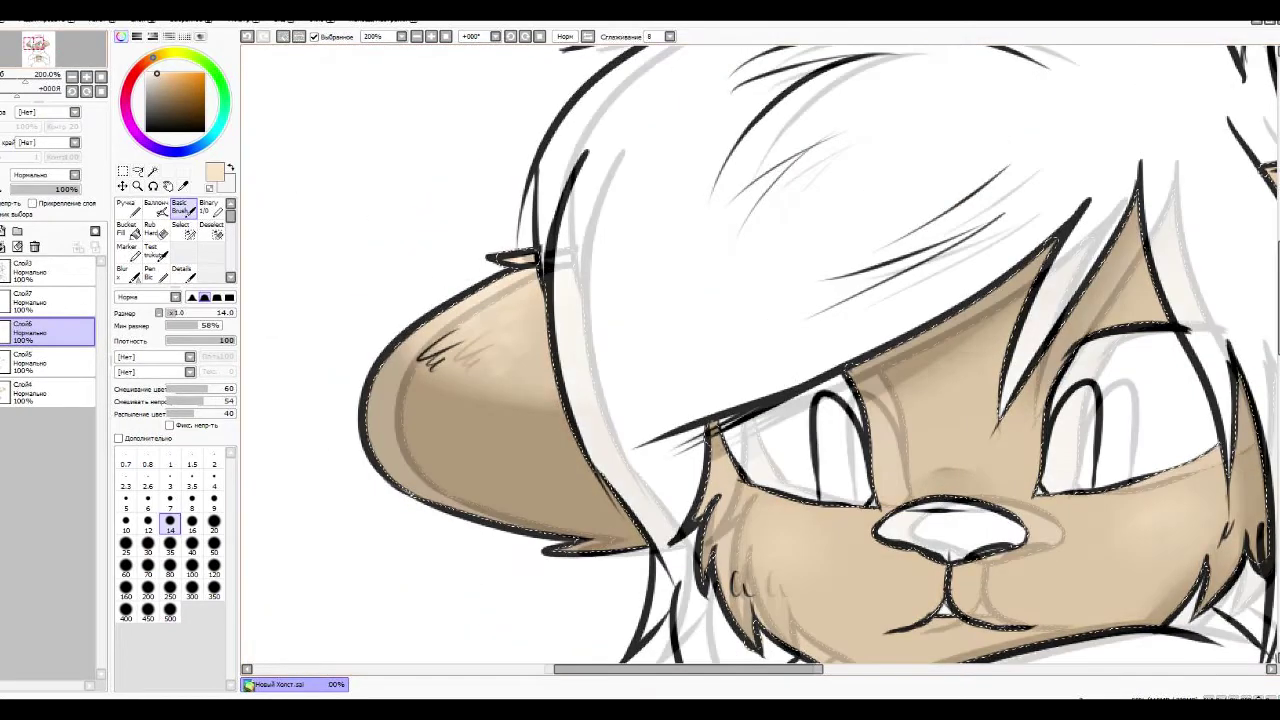
drag(823, 570, 488, 355)
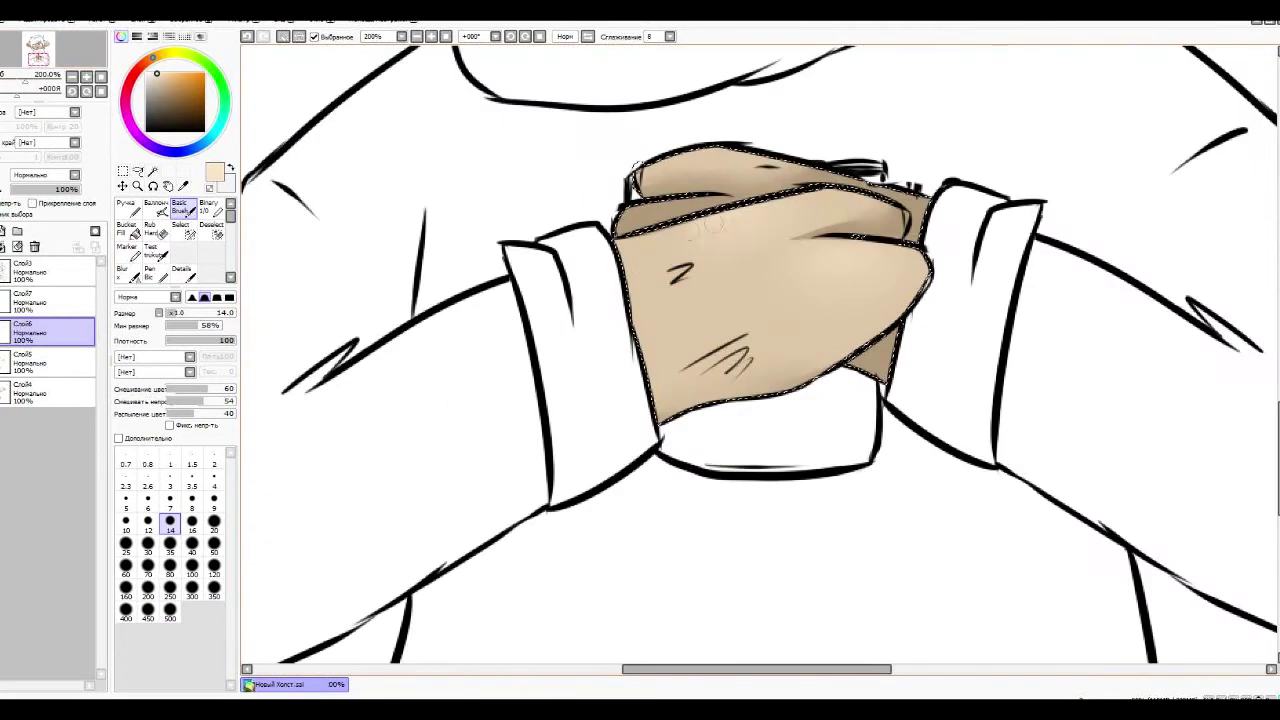
mouse_move(717, 228)
mouse_down()
mouse_move(880, 190)
mouse_move(720, 210)
mouse_move(757, 314)
mouse_up()
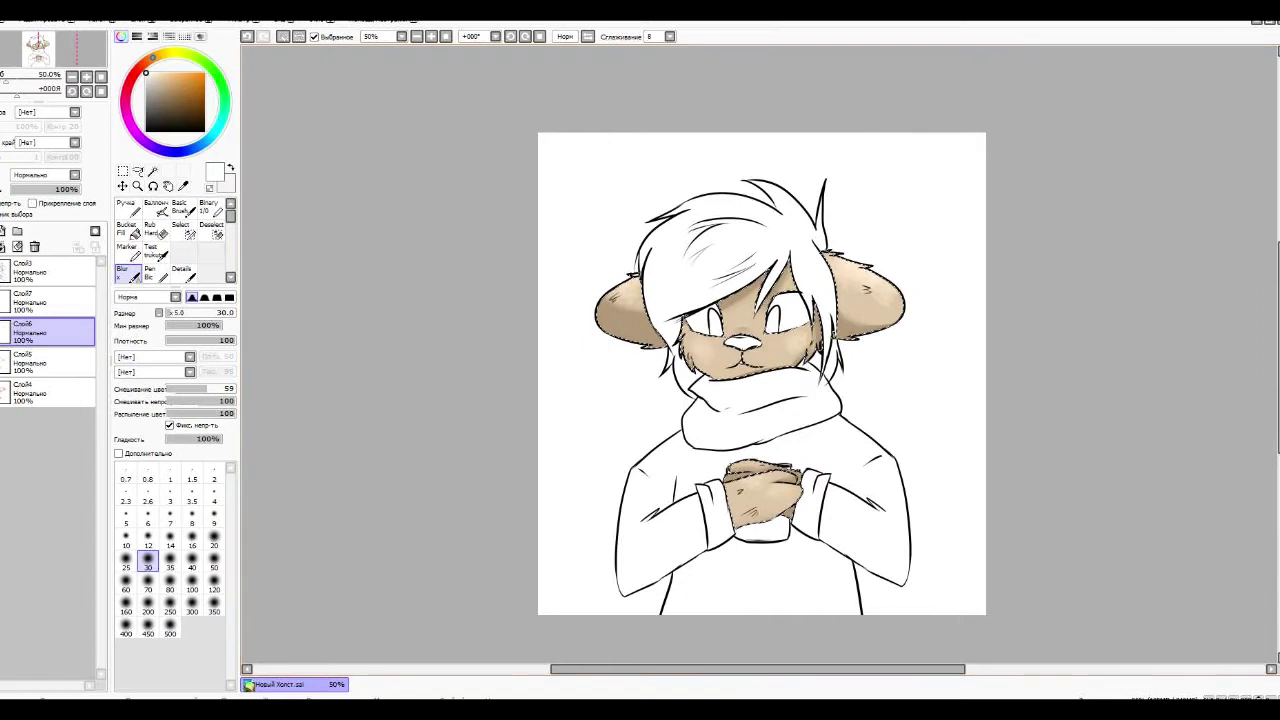
- Clear the selection and select the hair on Слой4 with the Magic Wand
key(w)
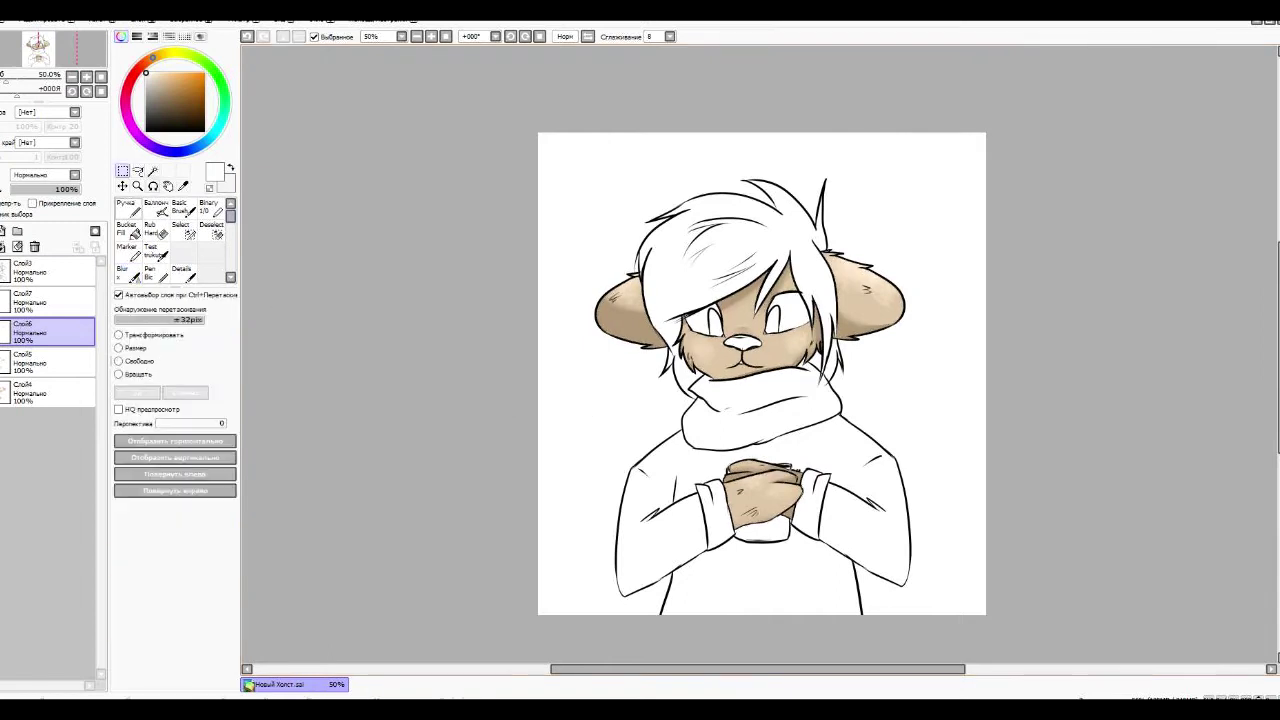
click(50, 392)
click(720, 240)
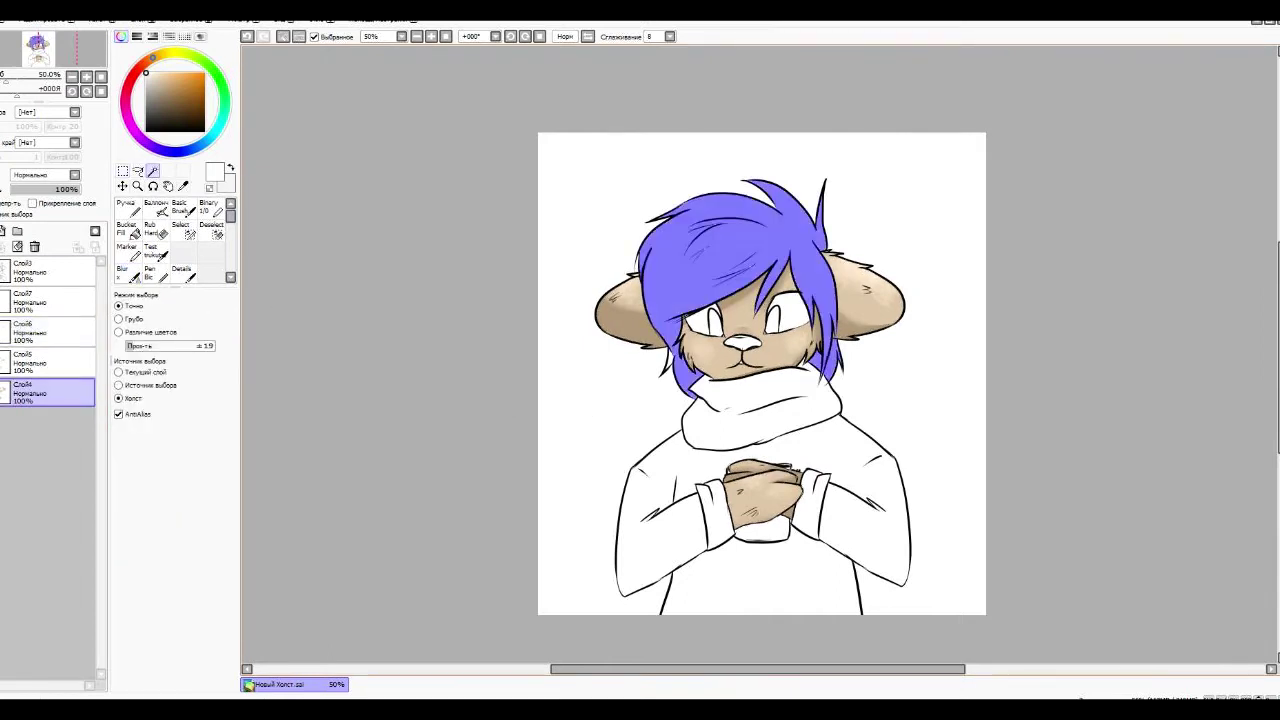
key(ctrl+z)
- Fill the gaps around the strand lines in the hair selection with the Select brush at size 14
scroll(771, 271, up, 3)
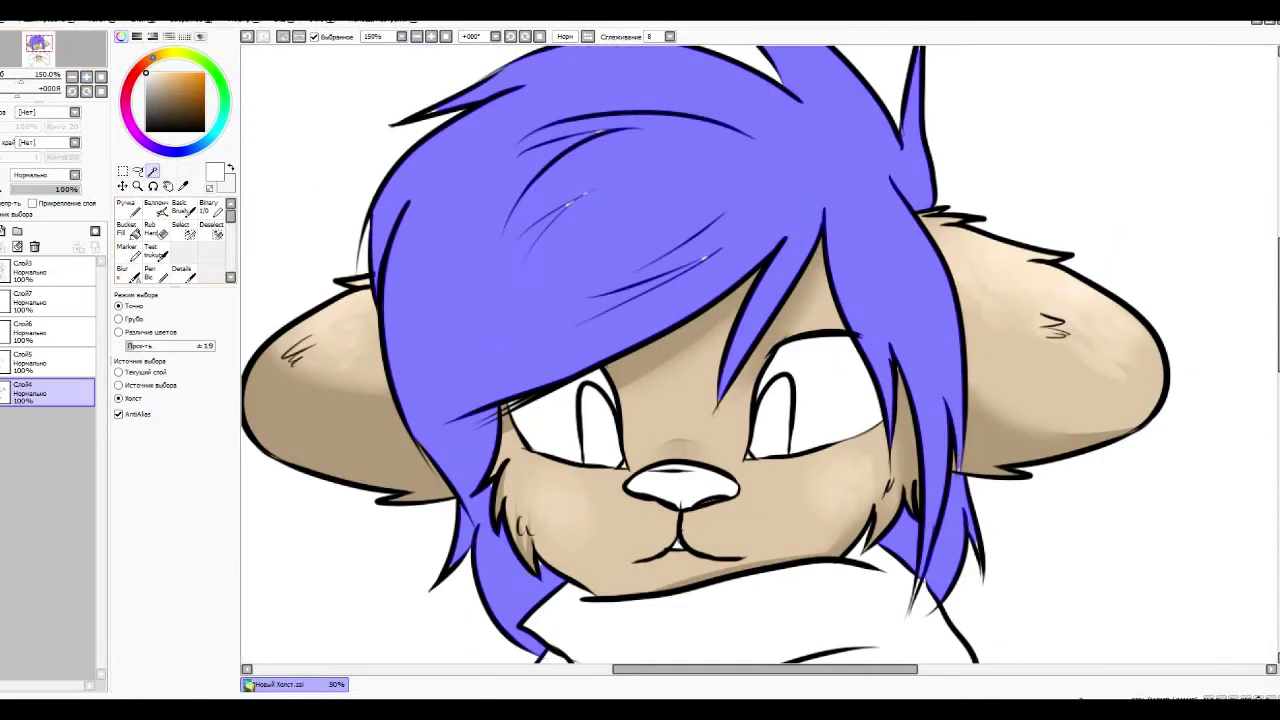
key(s)
key(bracketleft)
key(bracketleft)
key(bracketleft)
key(bracketleft)
key(bracketleft)
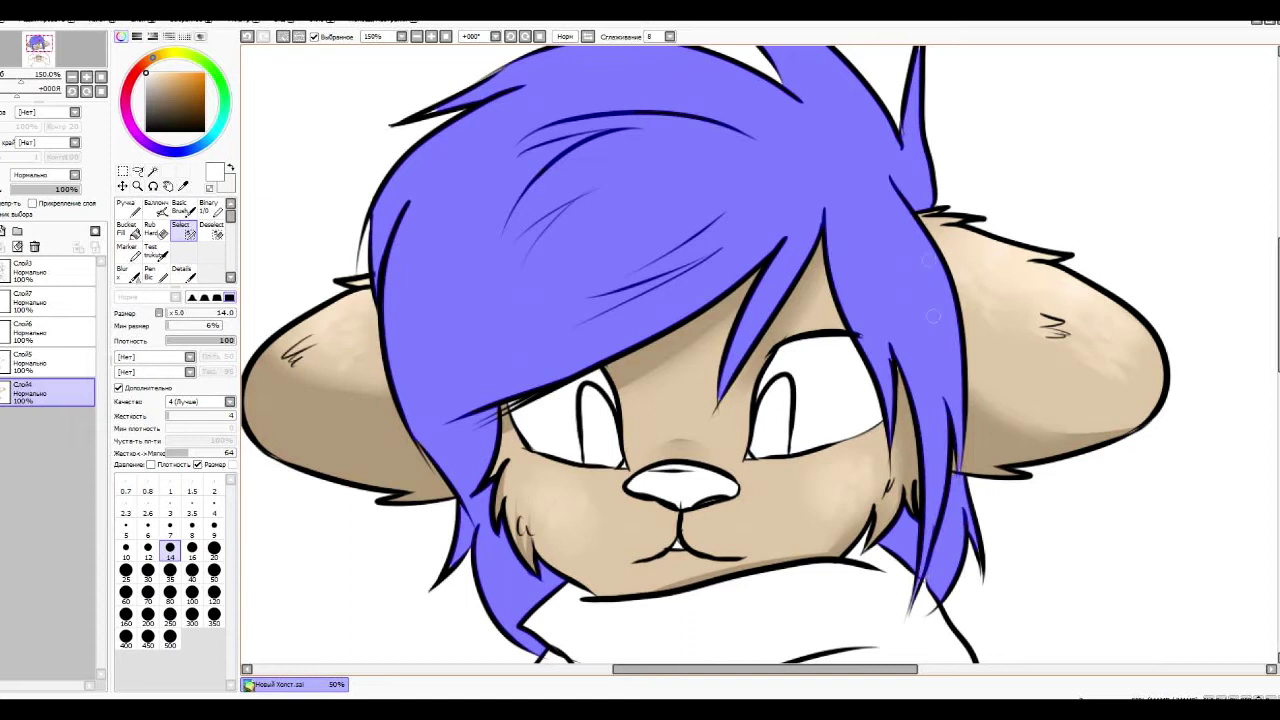
key(ctrl+minus)
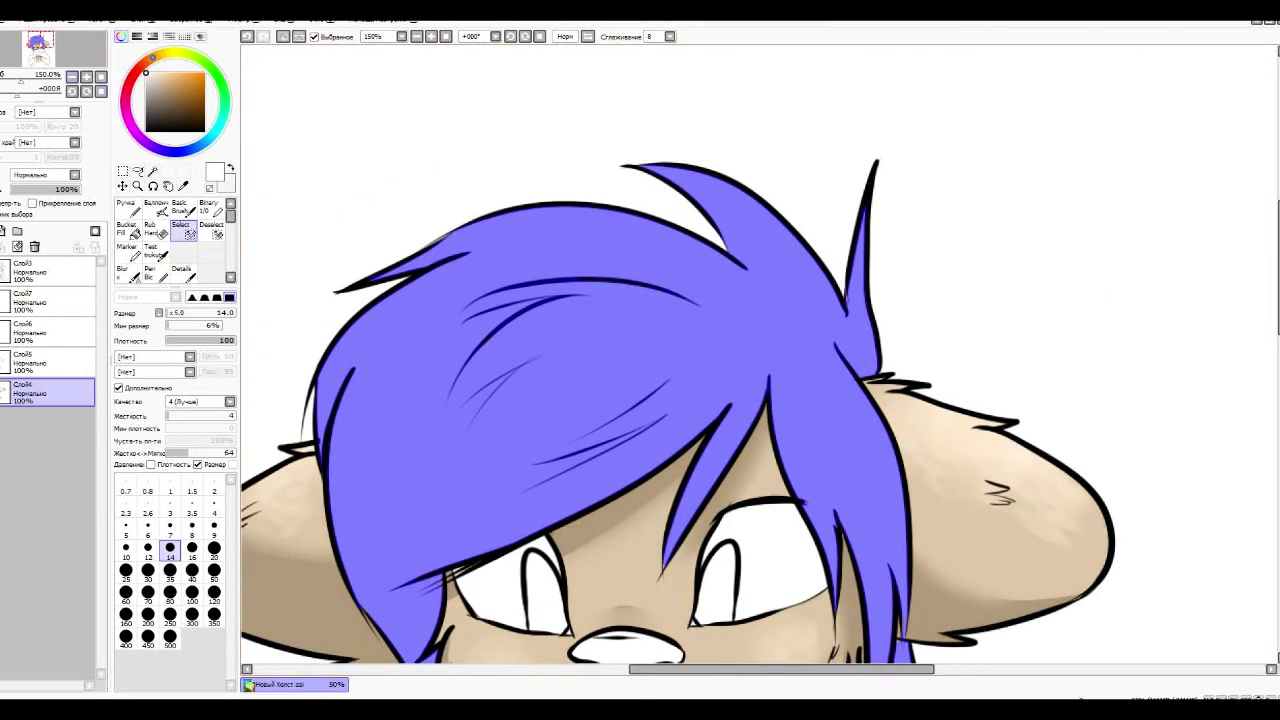
key(ctrl+minus)
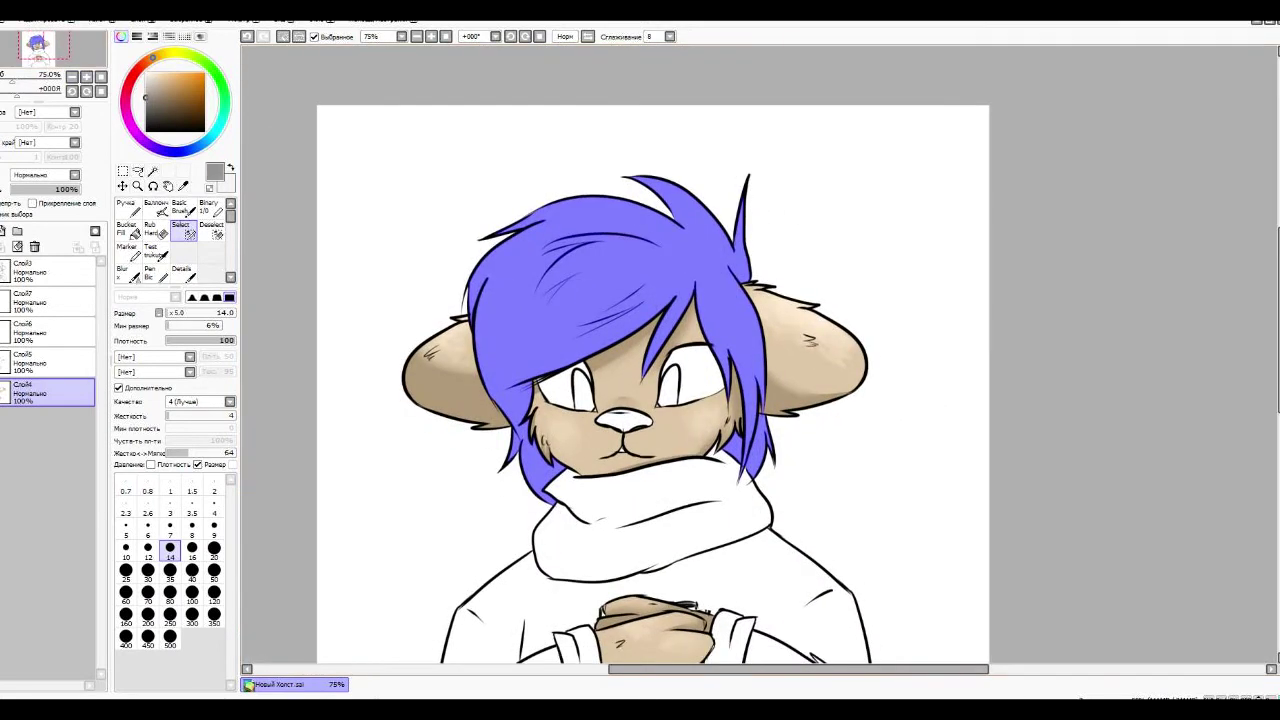
- Fill the selected hair with dark reddish brown on Слой4 using the pen at size 500
key(n)
key(Delete)
drag(600, 250, 400, 286)
click(136, 70)
drag(500, 300, 756, 222)
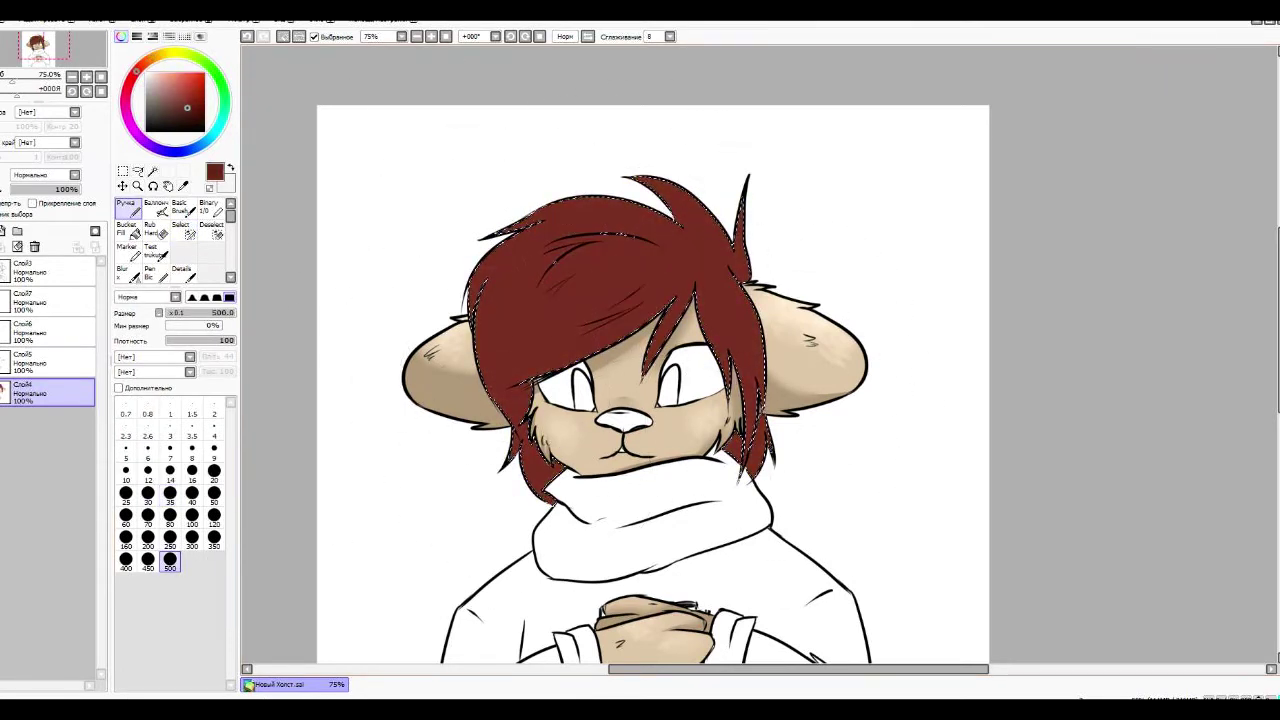
drag(560, 300, 828, 277)
- On Слой5, paint darker brown shading strands through the hair with the Basic Brush at size 30
click(30, 362)
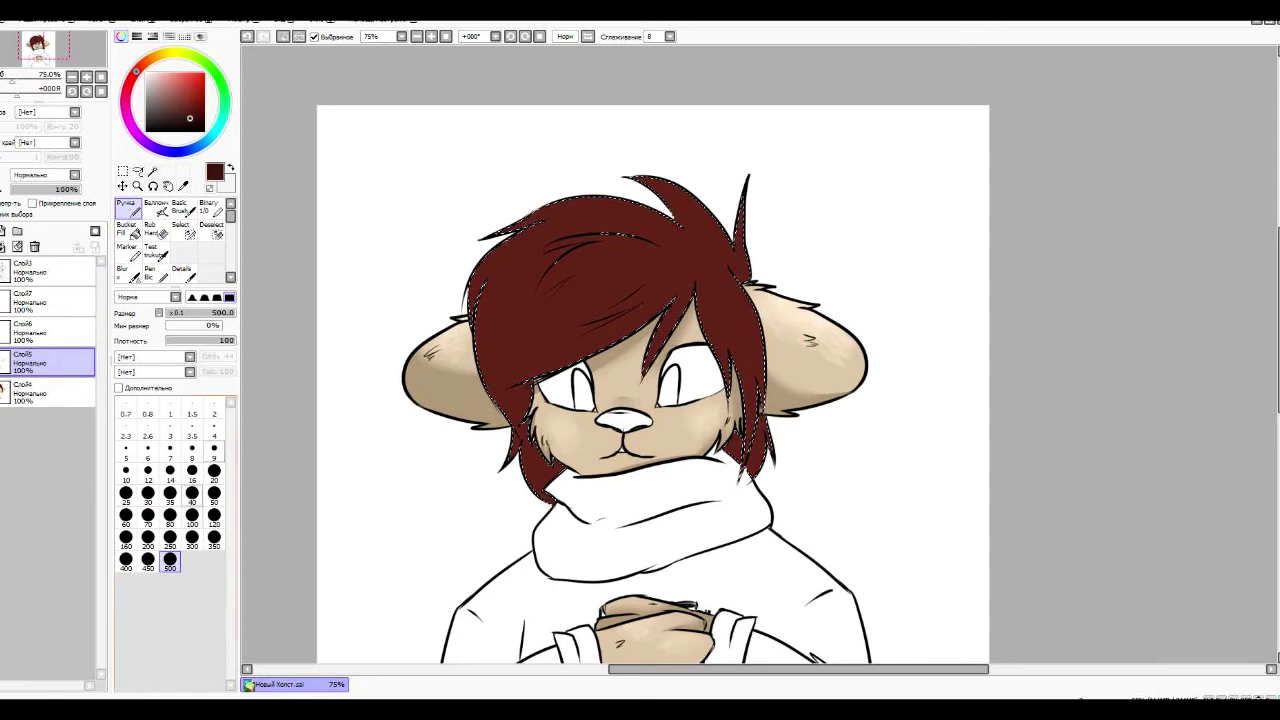
click(180, 207)
key(ctrl+plus)
key(ctrl+plus)
click(148, 542)
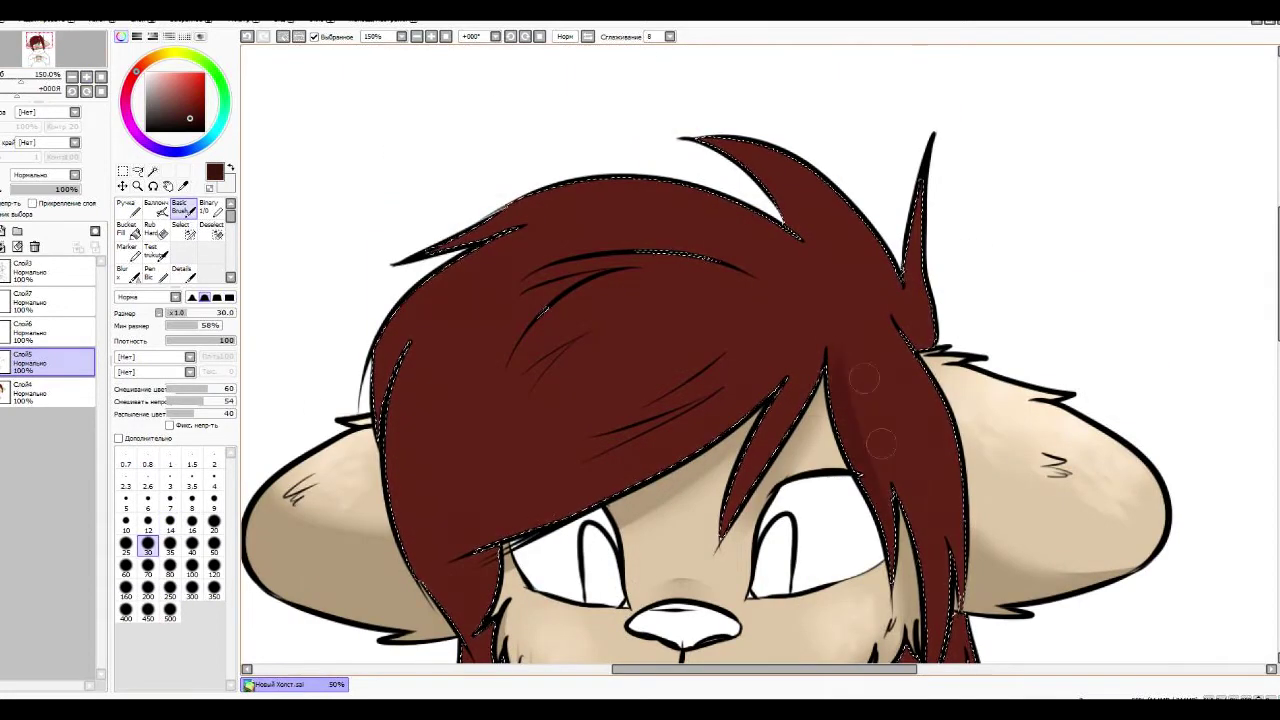
mouse_move(897, 316)
mouse_down()
mouse_move(743, 320)
mouse_move(794, 344)
mouse_move(835, 340)
mouse_move(810, 345)
mouse_move(830, 322)
mouse_move(860, 335)
mouse_move(905, 328)
mouse_move(465, 592)
mouse_move(430, 500)
mouse_move(438, 598)
mouse_move(416, 531)
mouse_move(541, 229)
mouse_up()
scroll(541, 229, down, 5)
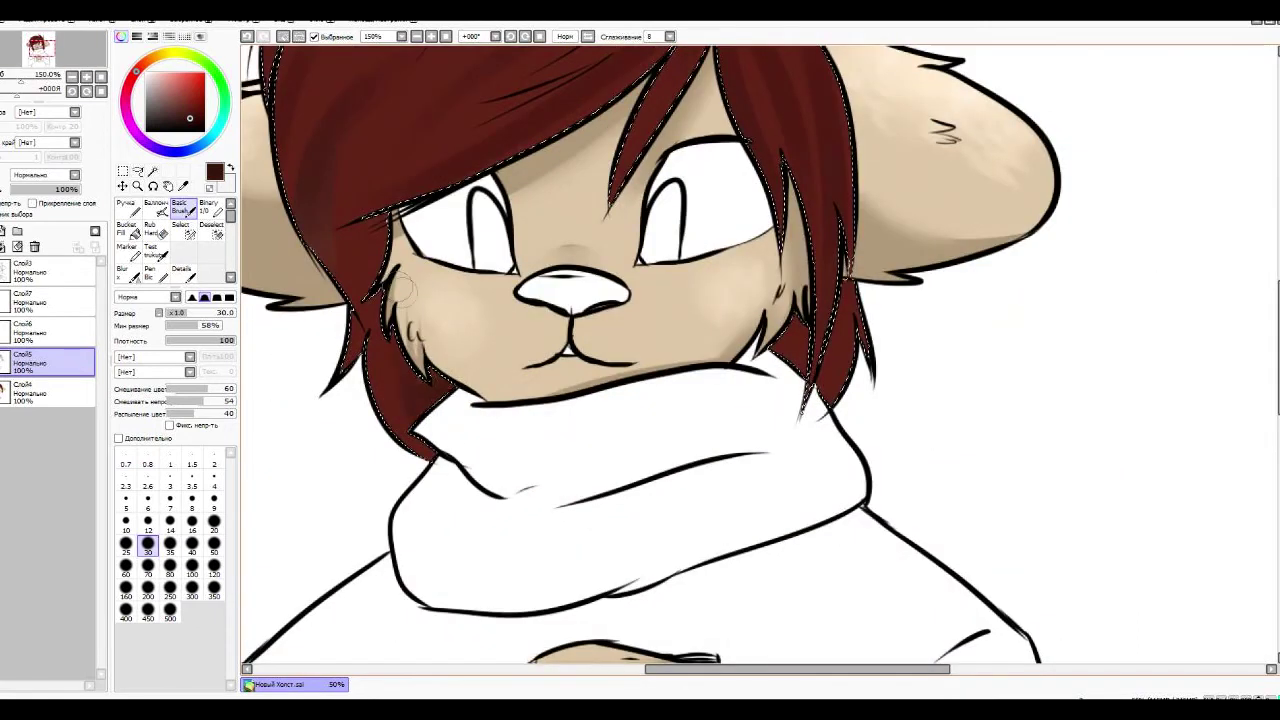
scroll(541, 229, up, 1)
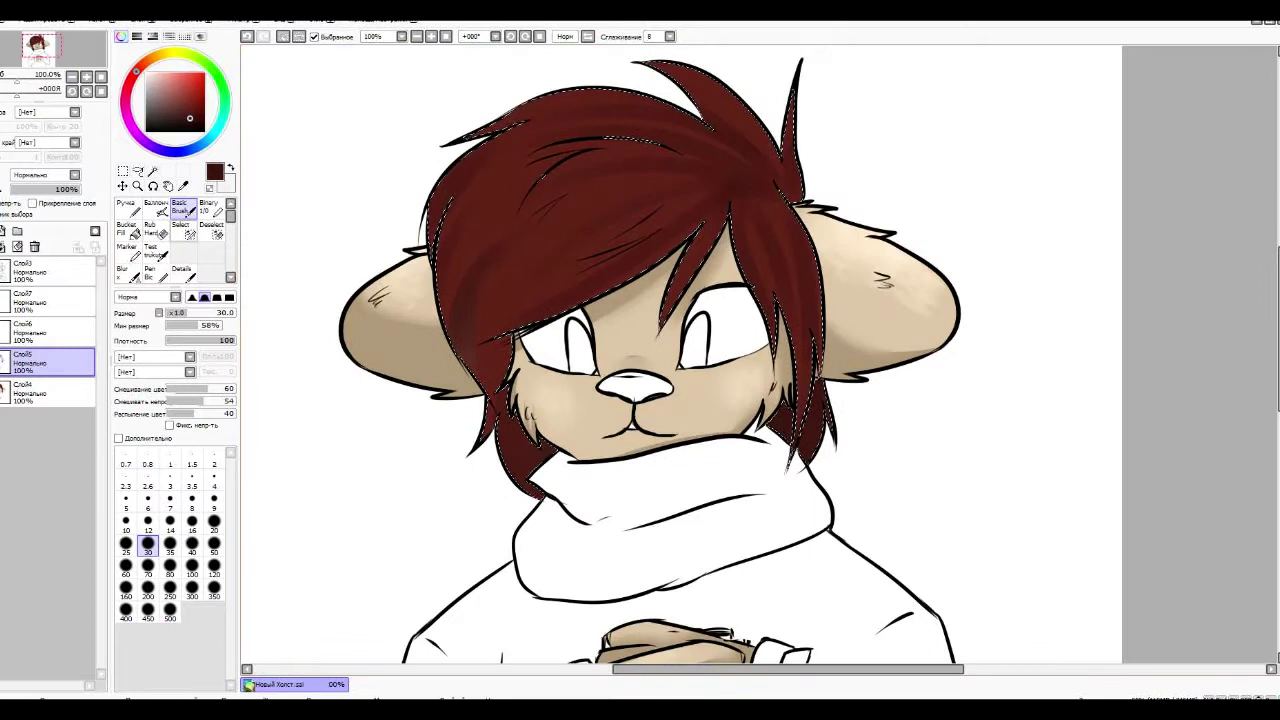
- Blur the hair shading on Слой5, and dab light pink highlights across the fringe and side hair on Слой6 with the pen at size 80
click(122, 272)
mouse_move(491, 320)
mouse_down()
mouse_move(475, 133)
mouse_move(695, 105)
mouse_move(500, 135)
mouse_move(790, 245)
mouse_move(496, 440)
mouse_move(505, 334)
mouse_move(458, 346)
mouse_move(490, 425)
mouse_up()
click(50, 332)
click(164, 73)
click(125, 207)
click(500, 186)
key(ctrl+z)
drag(474, 158, 522, 214)
drag(545, 238, 580, 266)
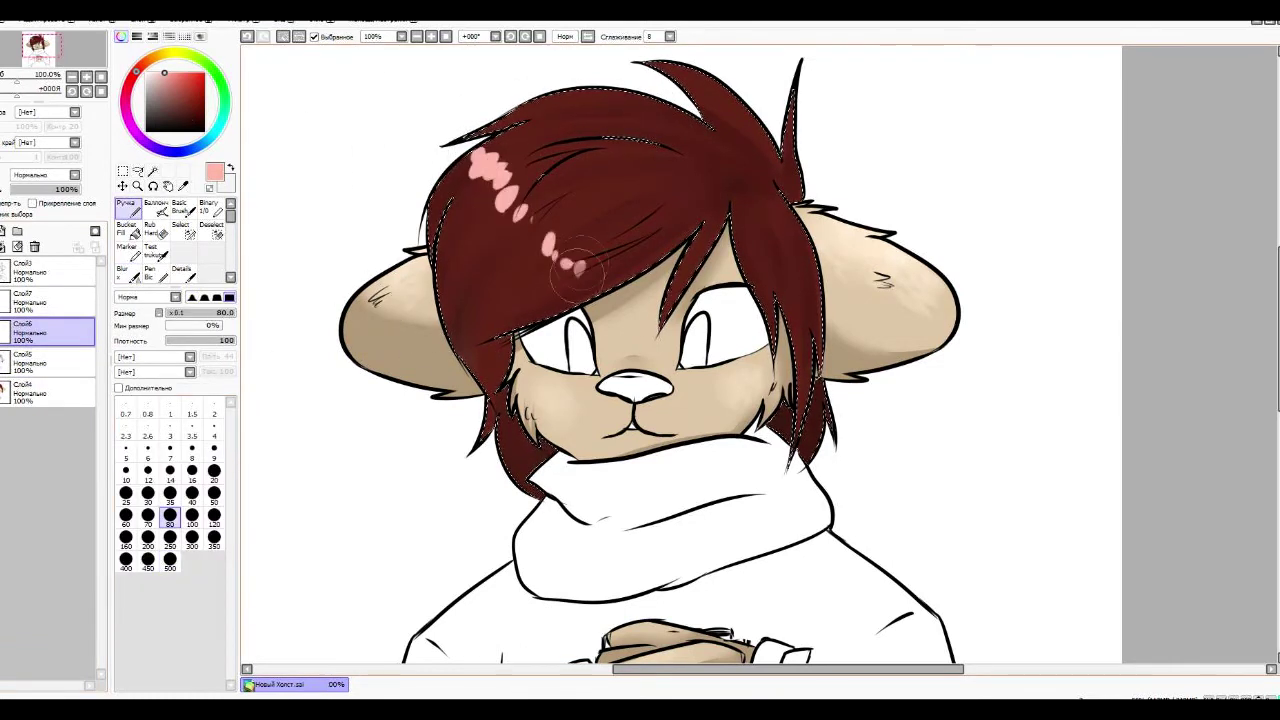
drag(765, 285, 792, 276)
- Soften the pink hair highlights on Слой6 with the Blur brush at size 70 and trim them with Rub Hard at size 35
key(b)
key(bracketright)
key(bracketright)
key(bracketright)
key(bracketright)
key(bracketright)
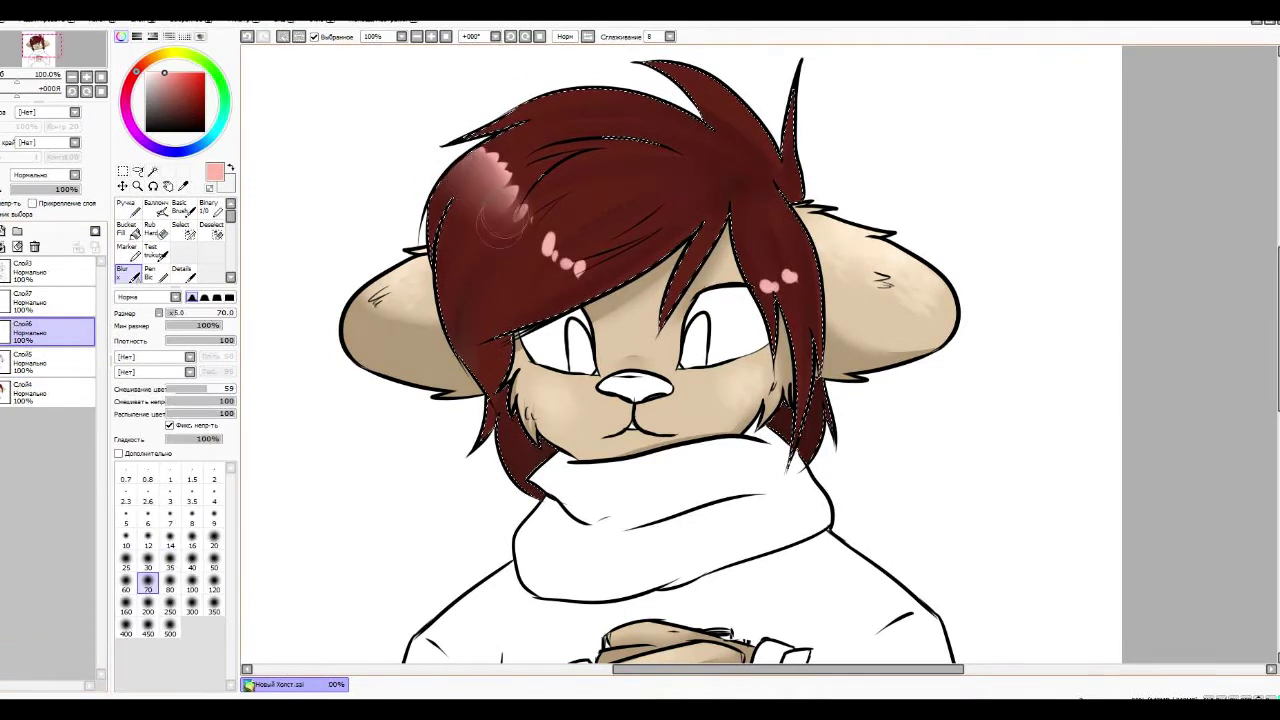
drag(501, 218, 446, 158)
key(ctrl+z)
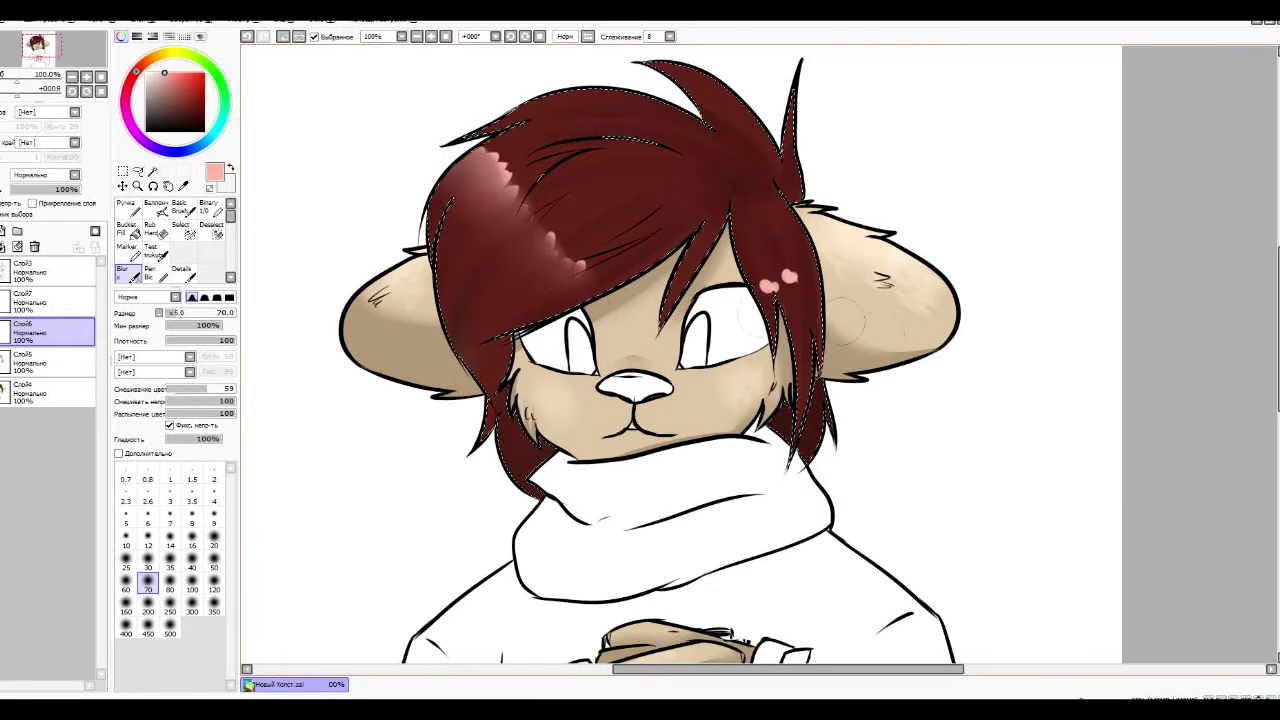
key(ctrl+minus)
click(155, 230)
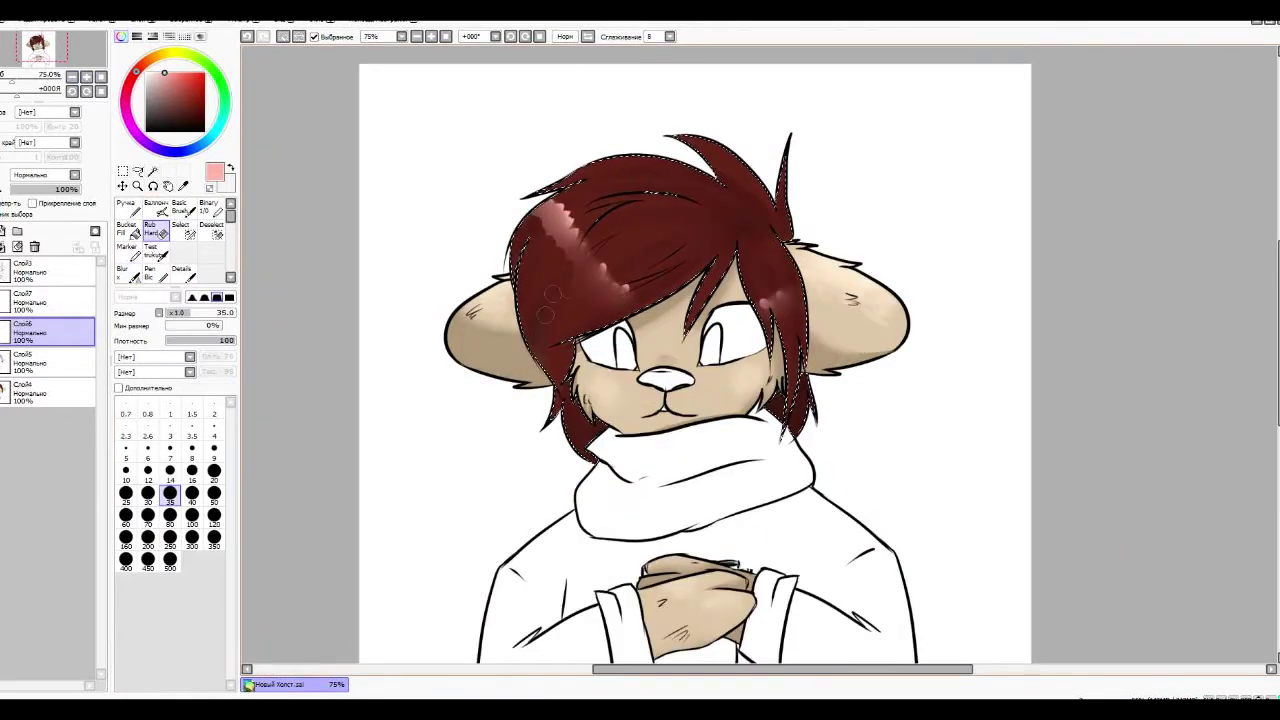
click(125, 272)
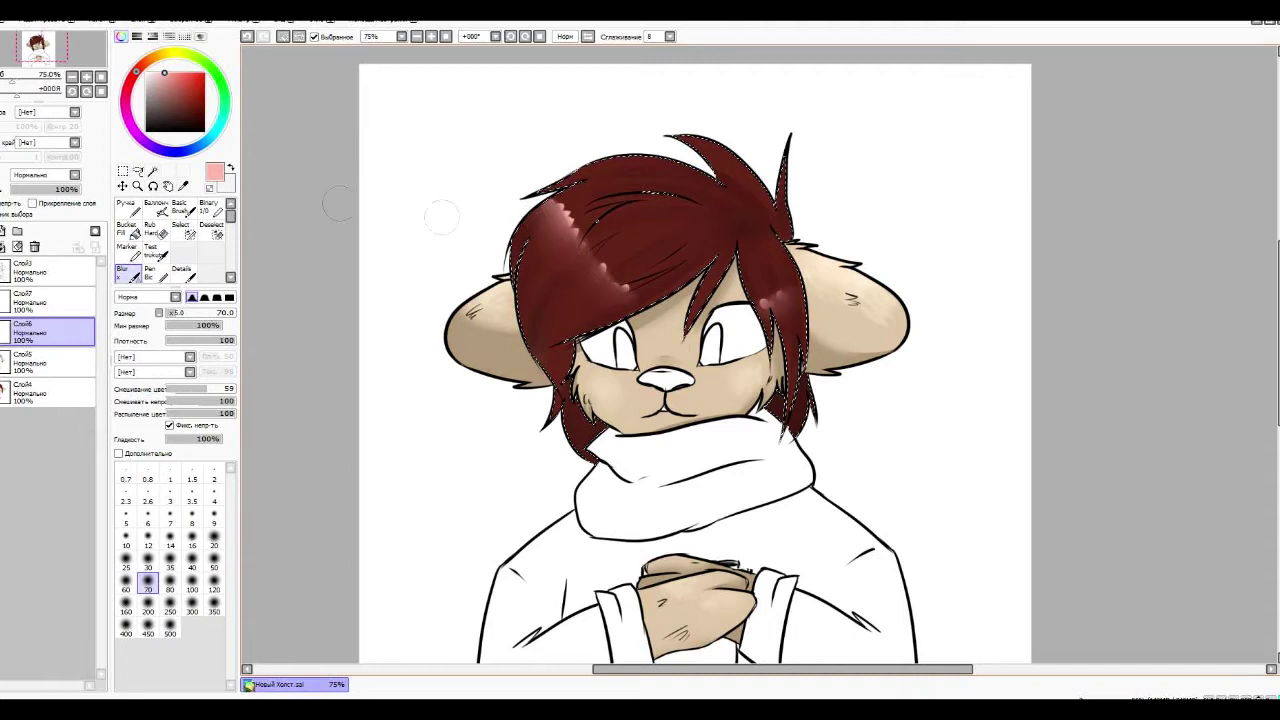
- On Слой7, brush a pale sheen onto the outer hair strands with the Basic Brush at size 30 and blur it at size 70
key(ctrl+minus)
key(ctrl+minus)
ctrl+click(683, 364)
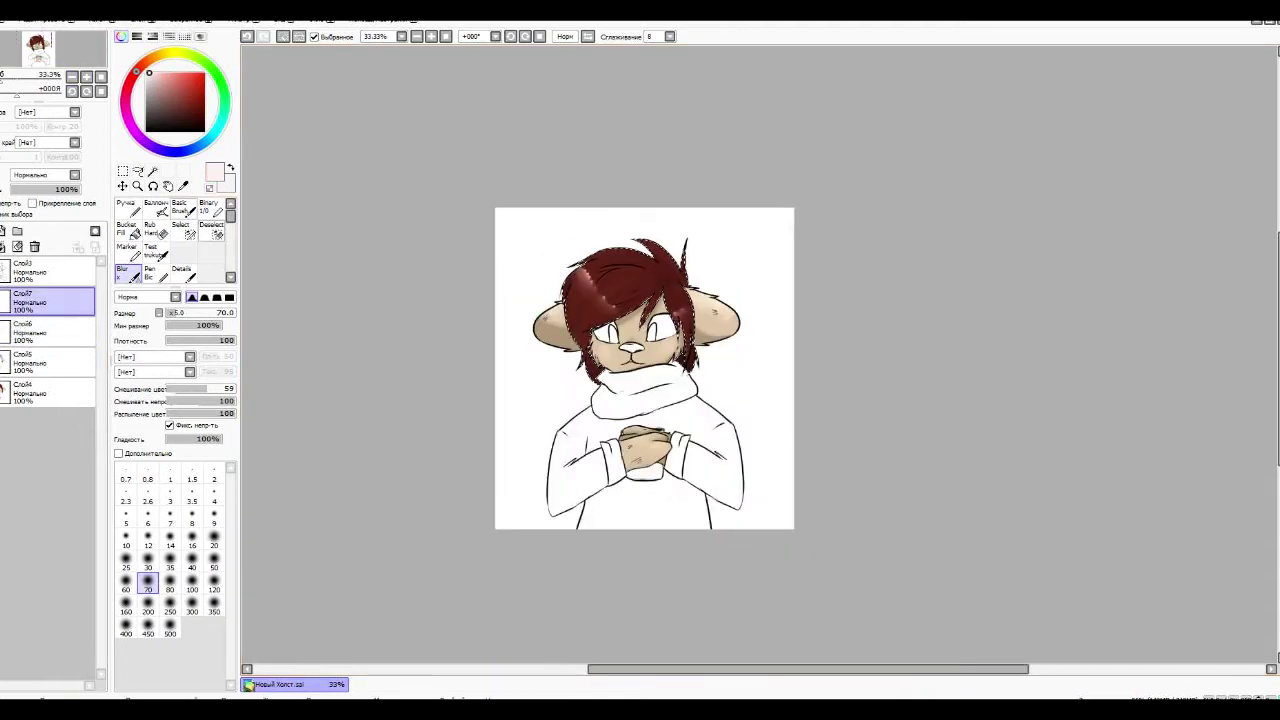
key(b)
key(Home)
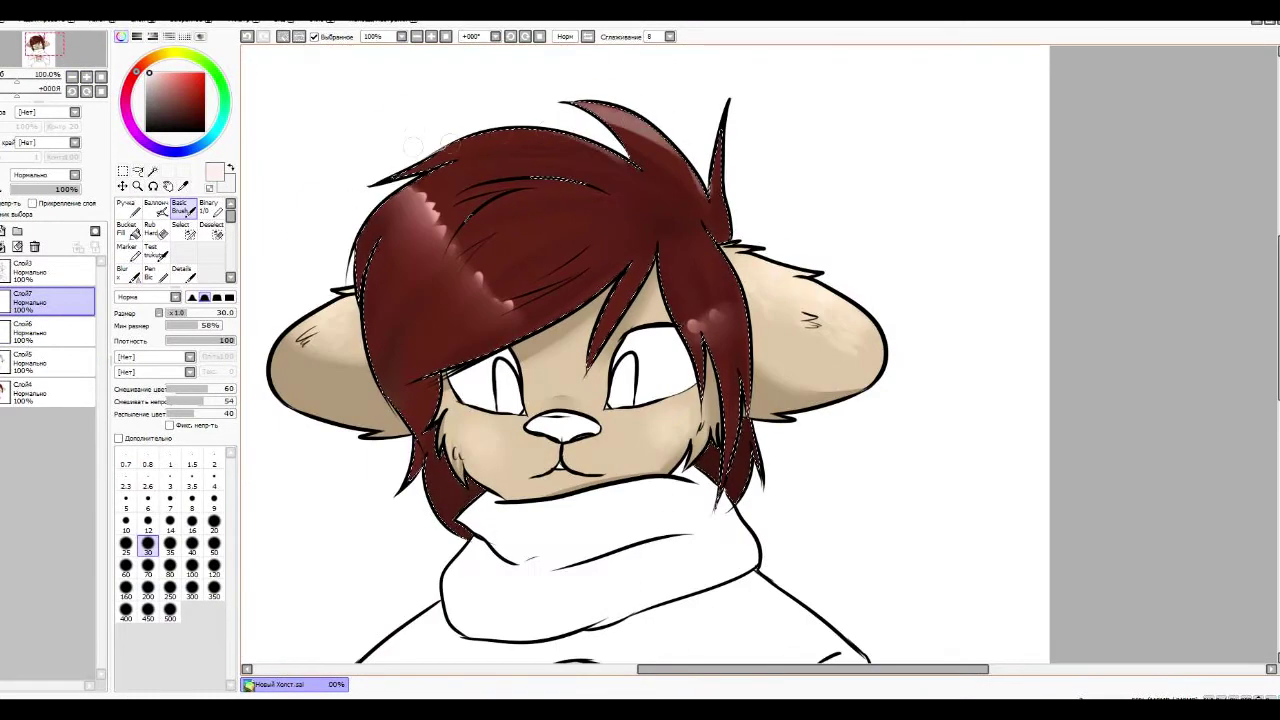
key(b)
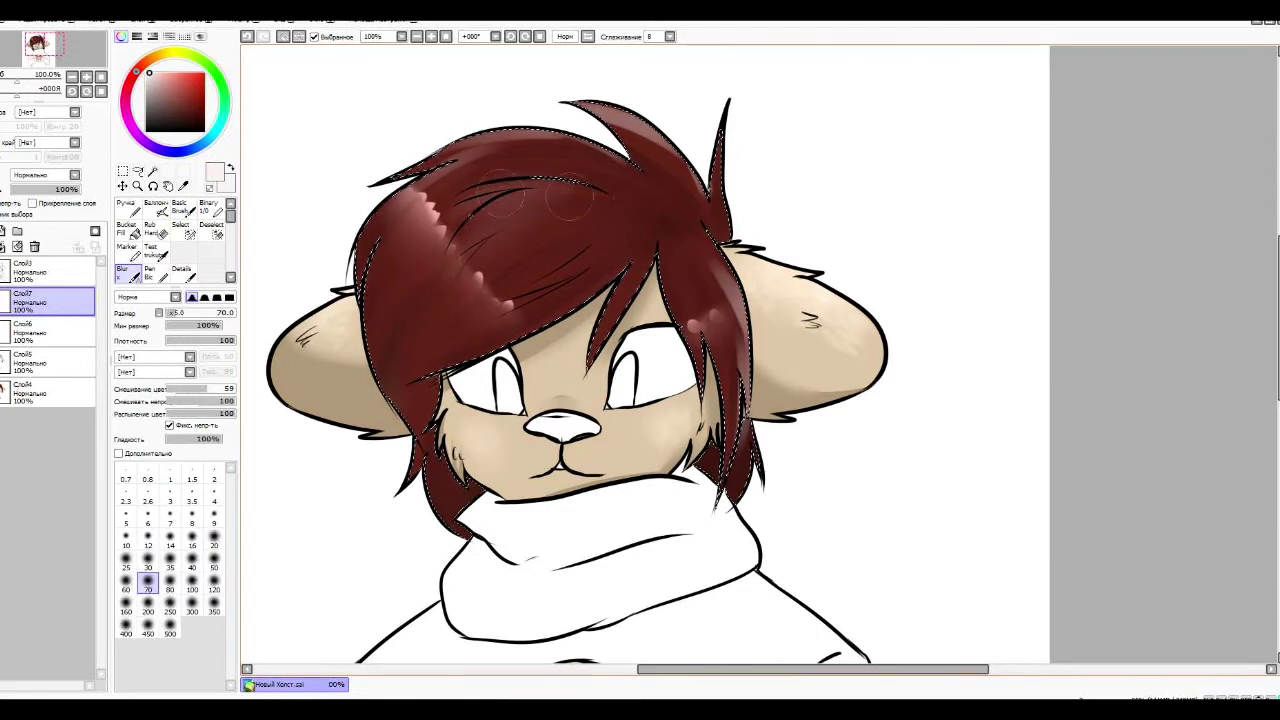
- Select the whole sweater on Слой4, filling the gaps around its fold lines with the Select brush at size 14
key(ctrl+minus)
key(ctrl+minus)
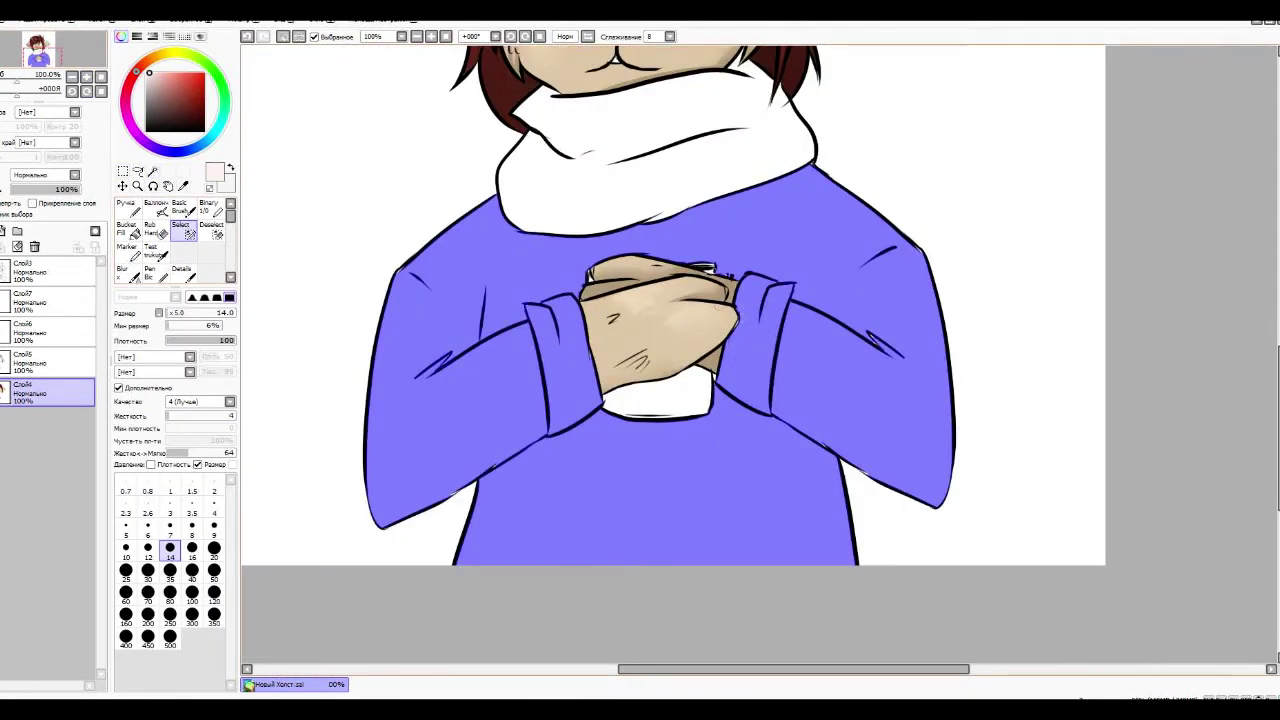
key(ctrl+z)
key(minus)
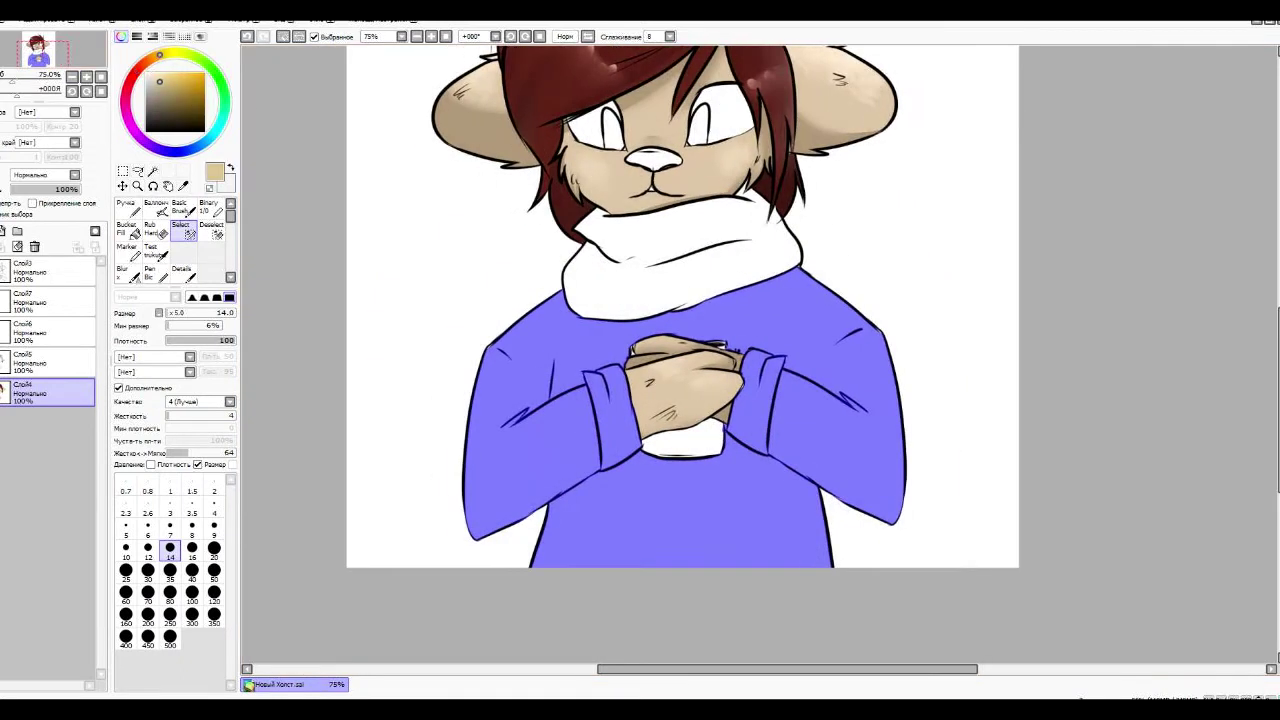
- Fill the selected sweater with pale cream on Слой4 using the pen at size 500
key(Delete)
key(n)
click(170, 560)
drag(600, 450, 371, 343)
click(156, 78)
mouse_move(545, 485)
mouse_down()
mouse_move(368, 535)
mouse_move(430, 400)
mouse_up()
- On Слой5, paint darker yellowish shading on the sweater with the pen at size 80 and blend it with the Blur brush at size 70
click(45, 362)
click(156, 208)
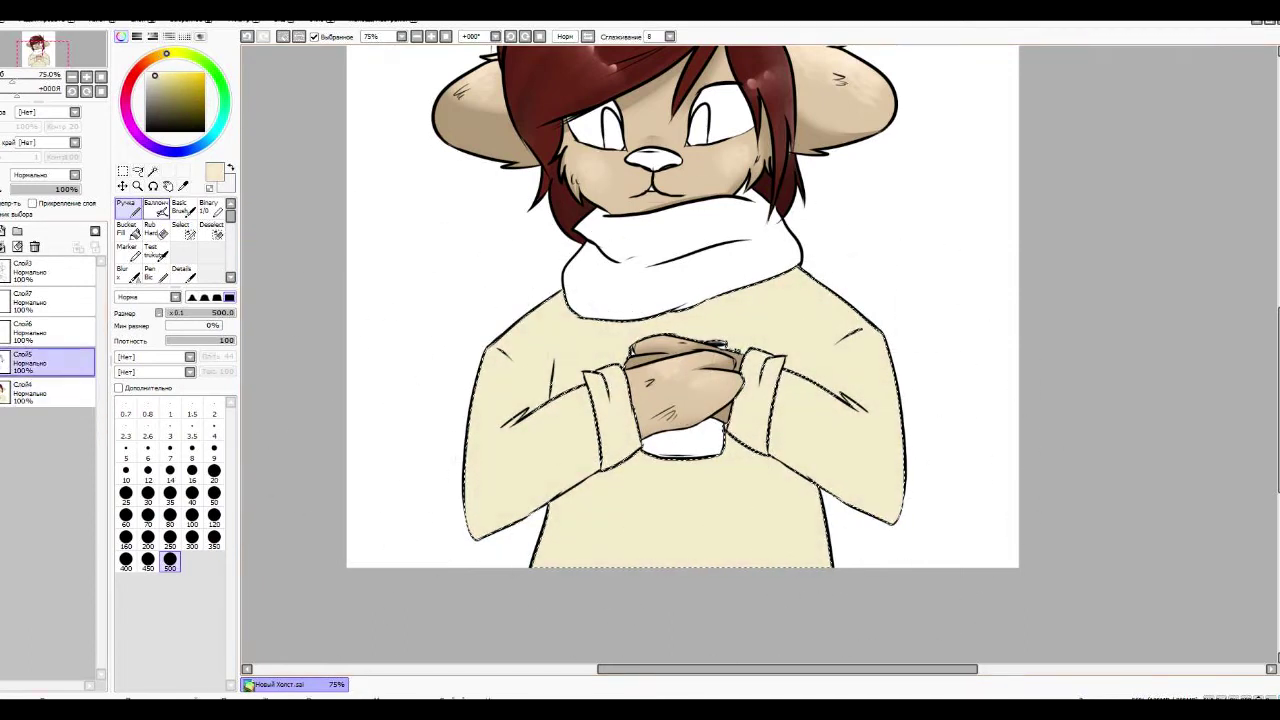
click(170, 515)
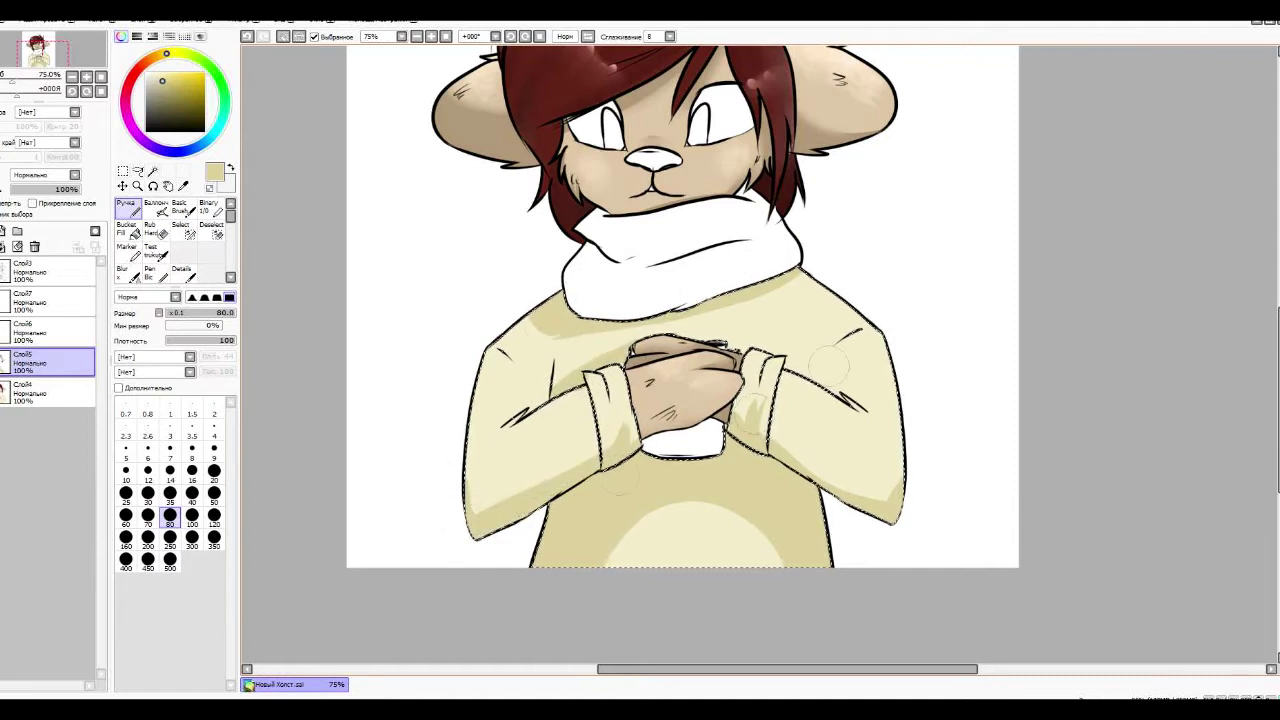
click(122, 270)
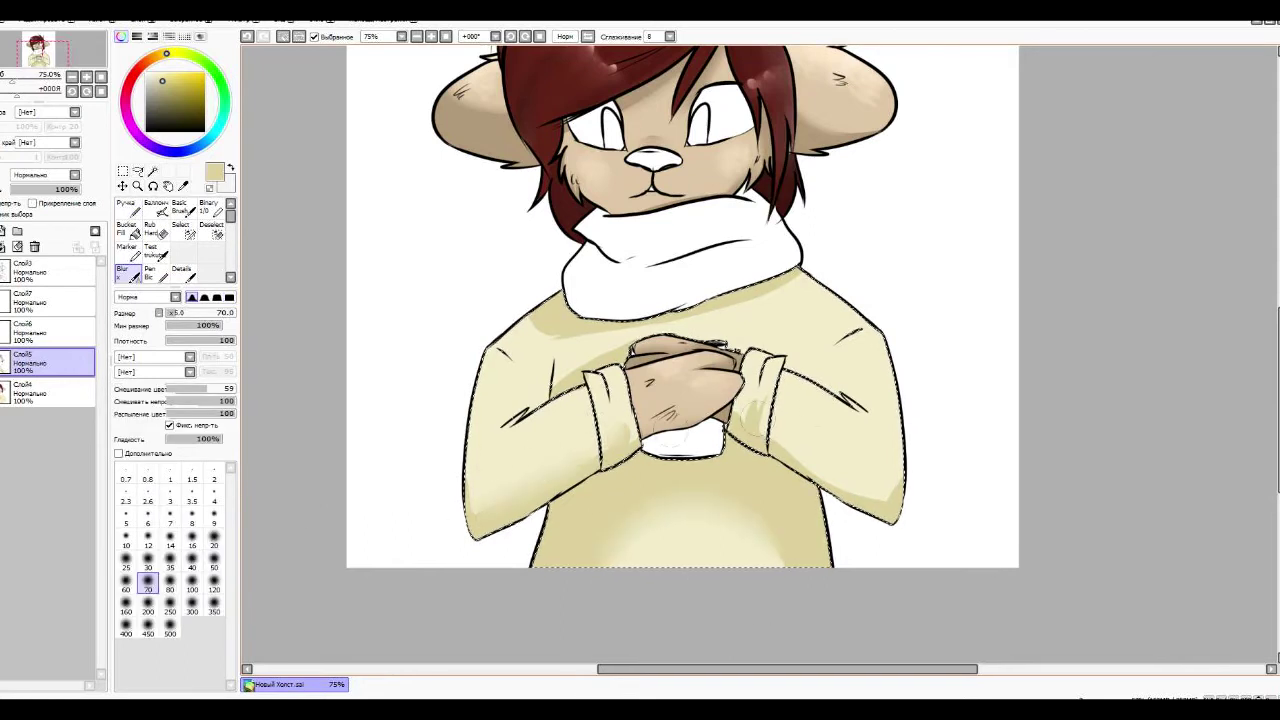
- On Слой6, add light cream highlights to the sweater with the pen at size 80 and soften them with the Blur brush at size 70
key(minus)
key(minus)
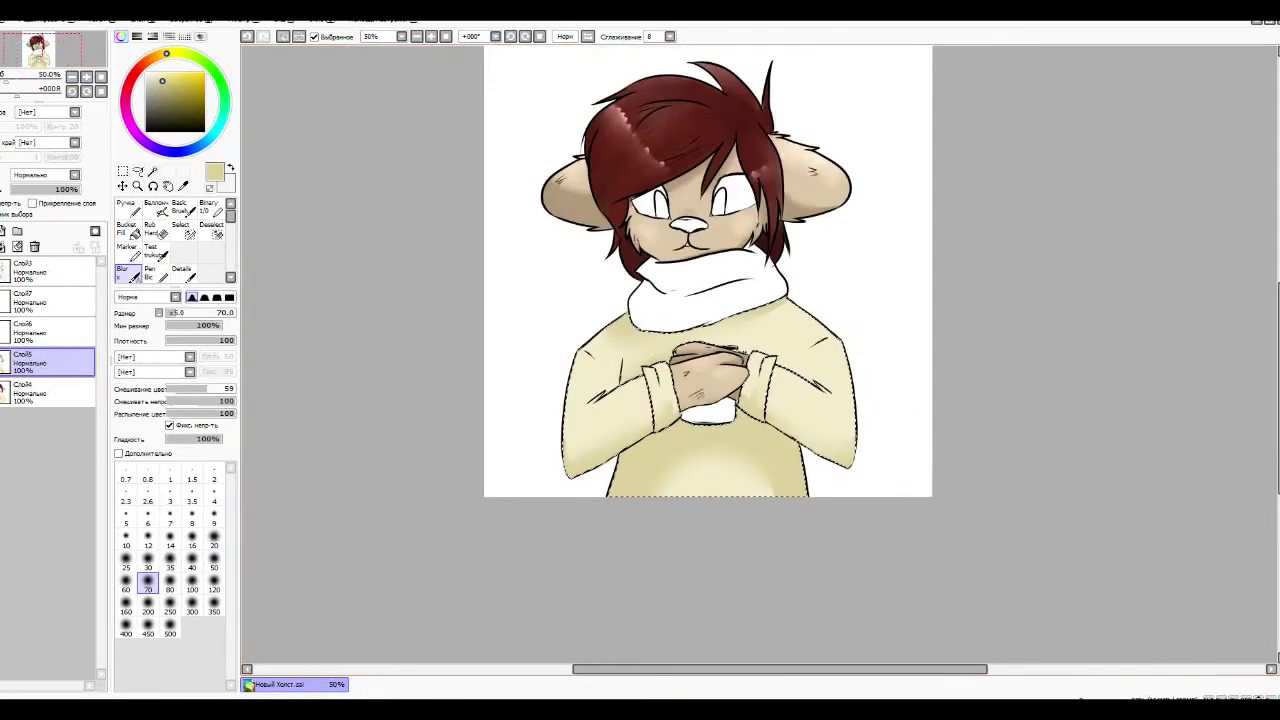
click(50, 331)
alt+click(800, 330)
click(126, 206)
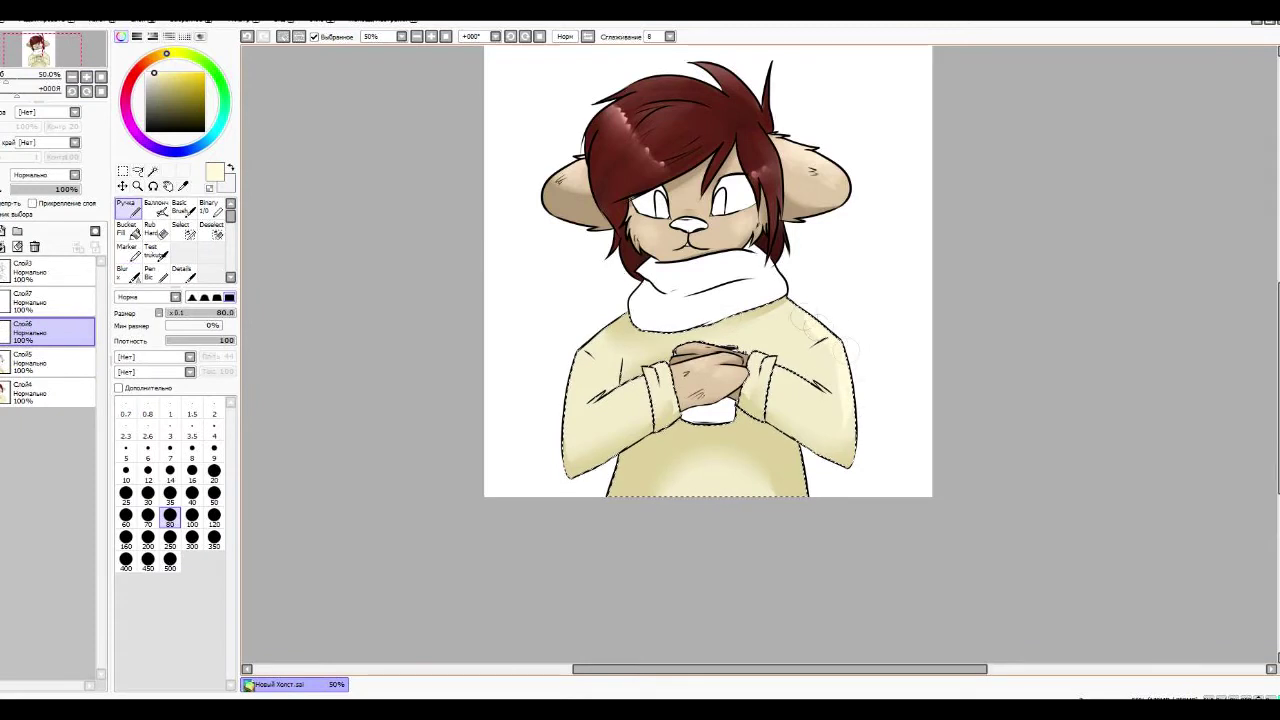
click(122, 270)
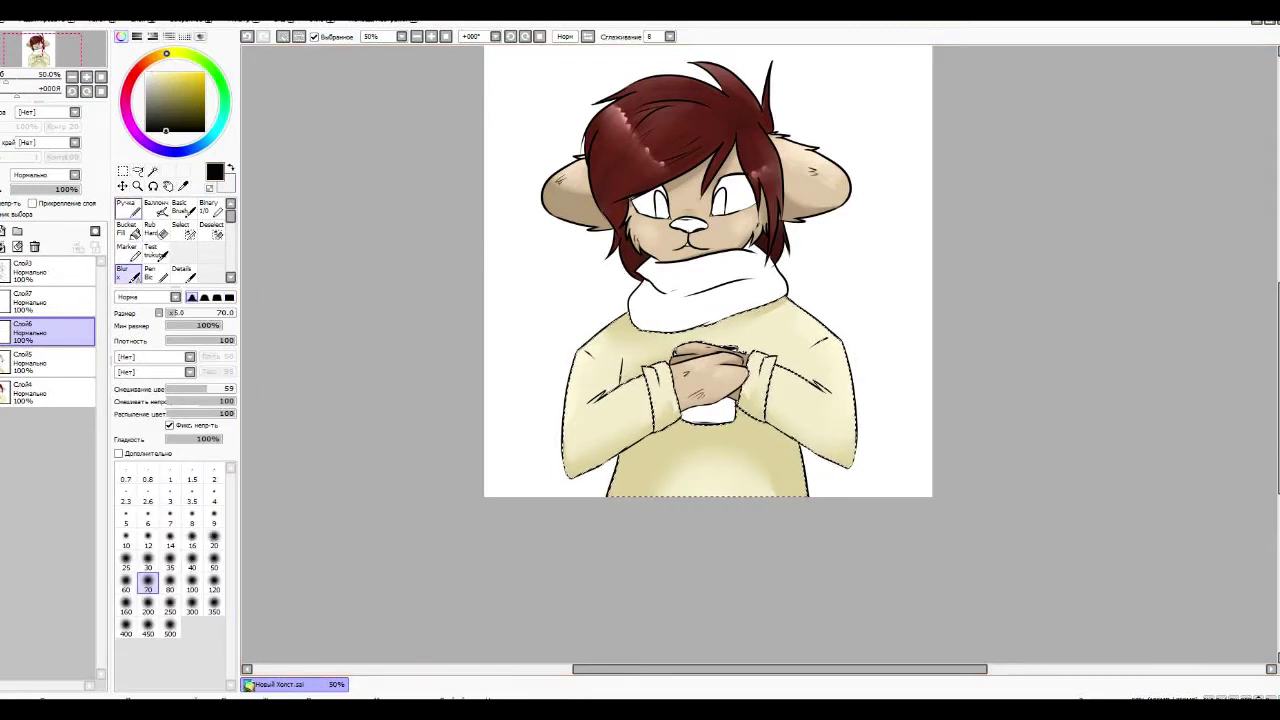
- Draw a grey vertical zipper line down the middle of the sweater on Слой6 with the pen at size 35
key(n)
drag(707, 425, 707, 548)
click(170, 492)
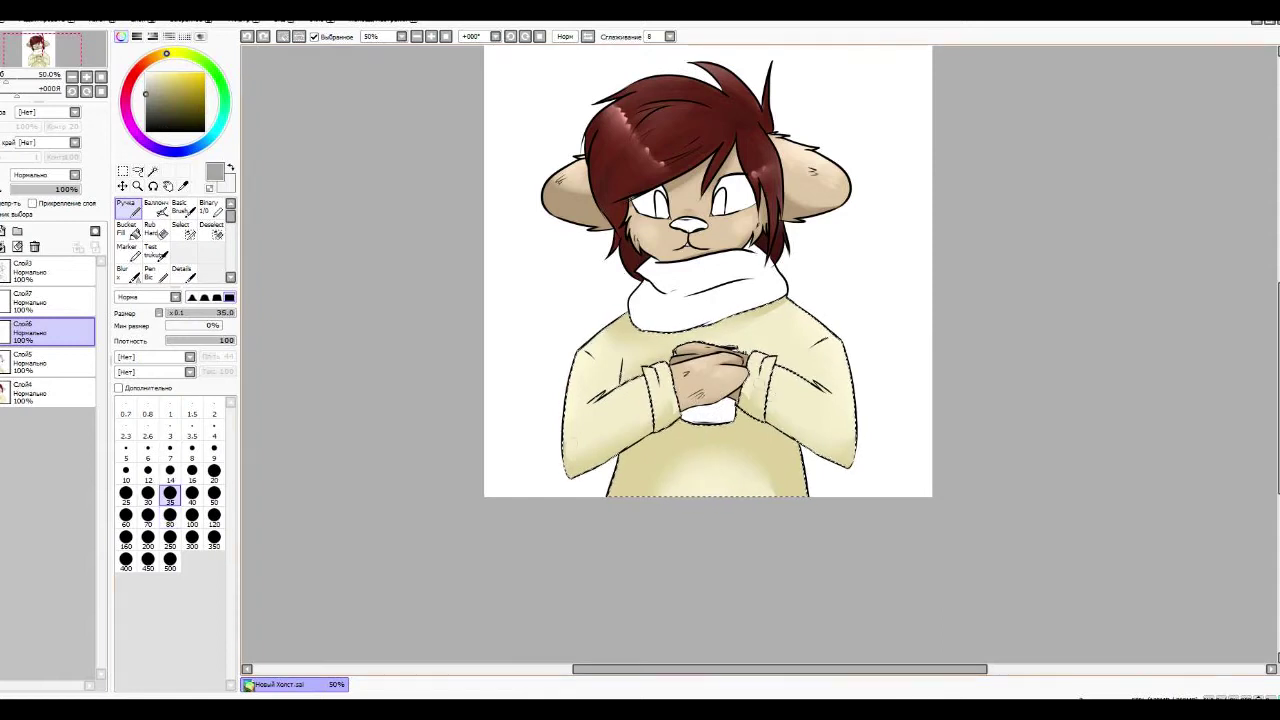
click(40, 392)
click(40, 362)
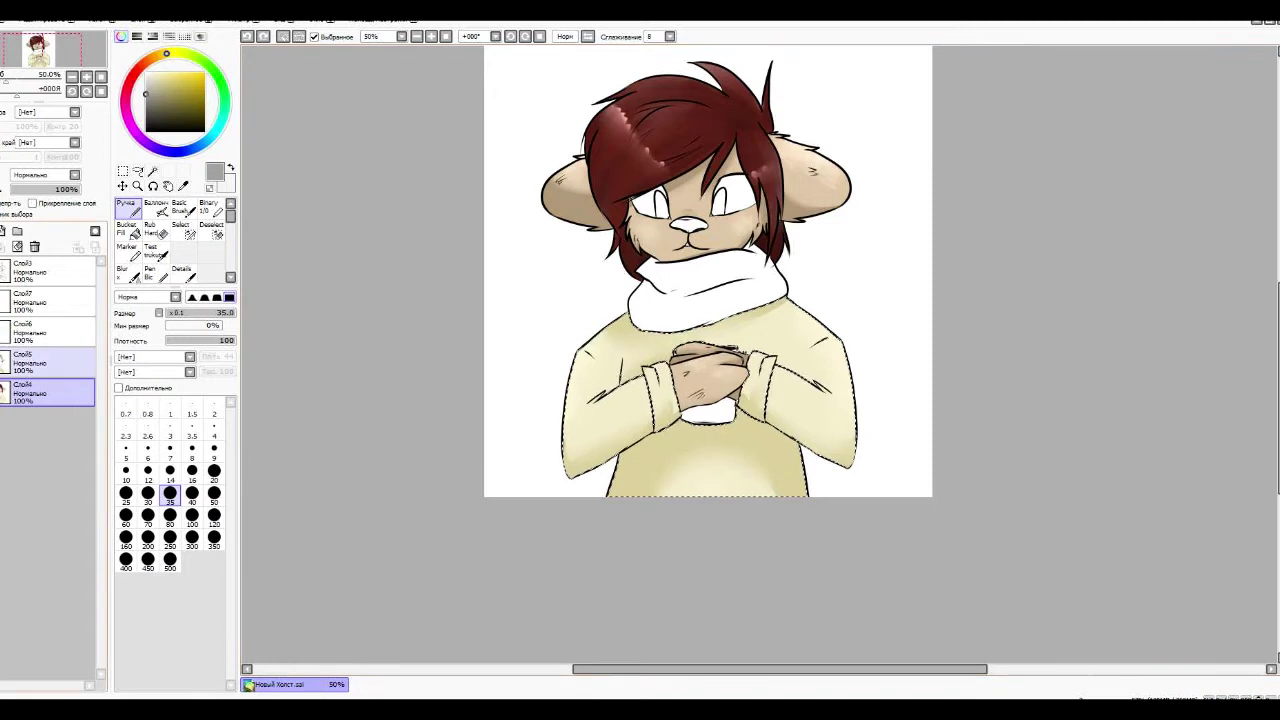
click(40, 332)
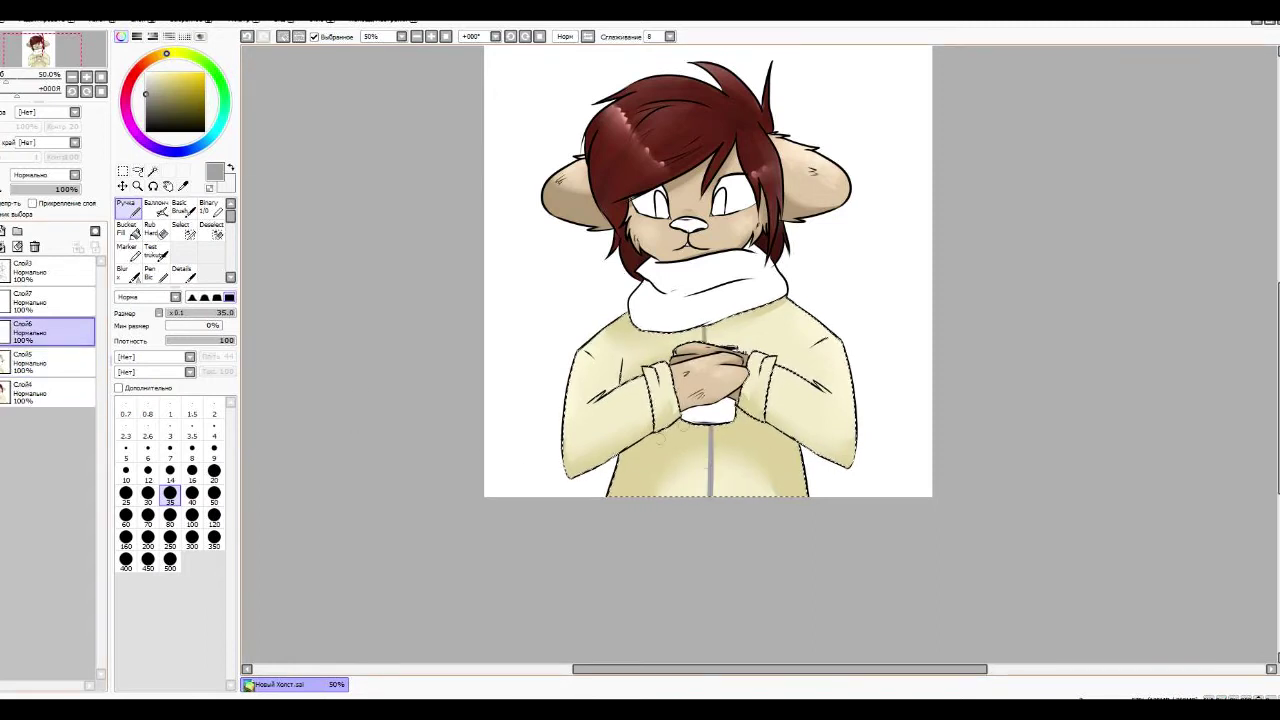
- Clear the sweater selection and select the nose, irises and eye whites with the Magic Wand, completing the areas with the Select brush at size 14
key(m)
key(w)
click(688, 225)
click(660, 205)
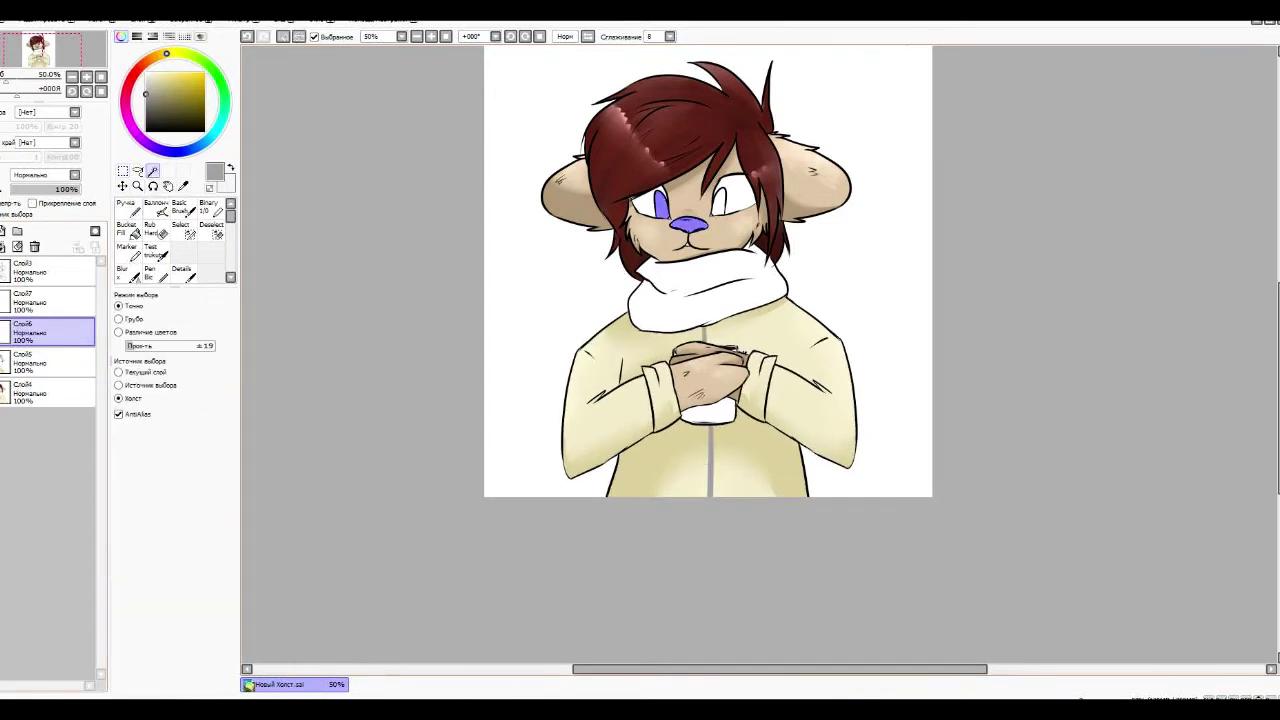
click(730, 196)
scroll(750, 225, up, 2)
click(180, 228)
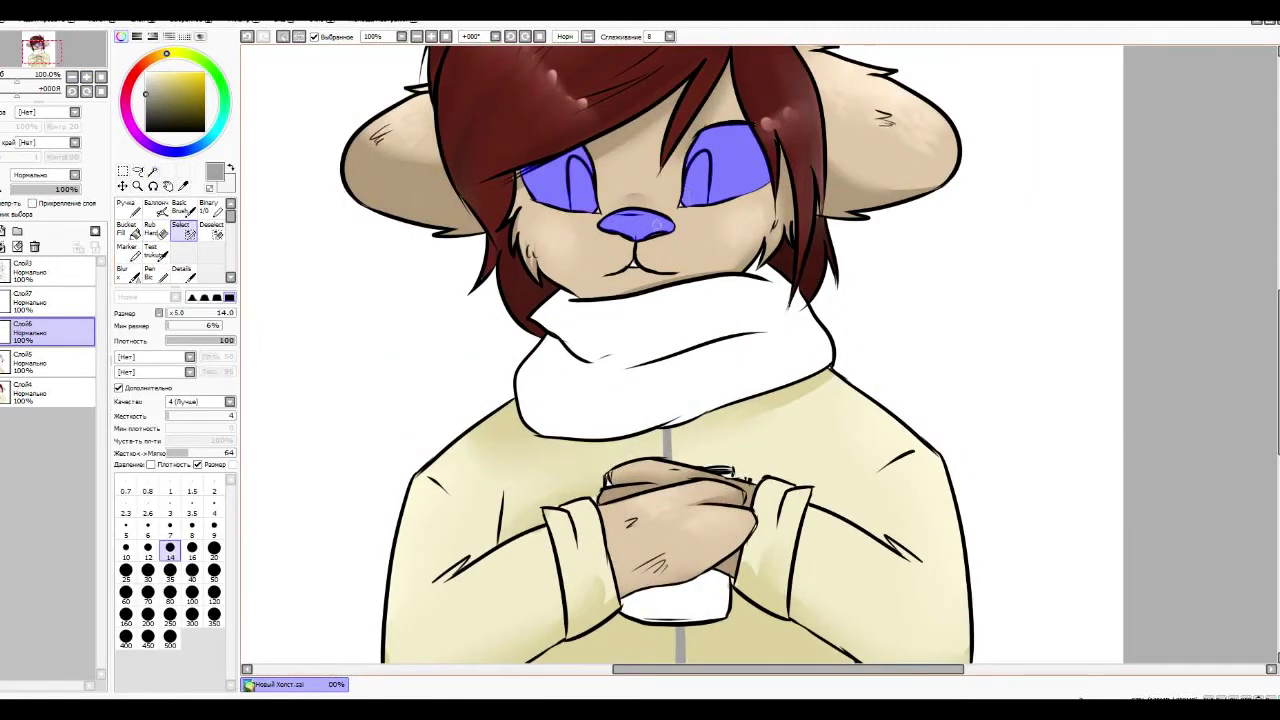
- Fill both irises with purple and the nose with light pink on Слой4 using the pen at size 35
click(40, 392)
key(n)
drag(575, 165, 588, 205)
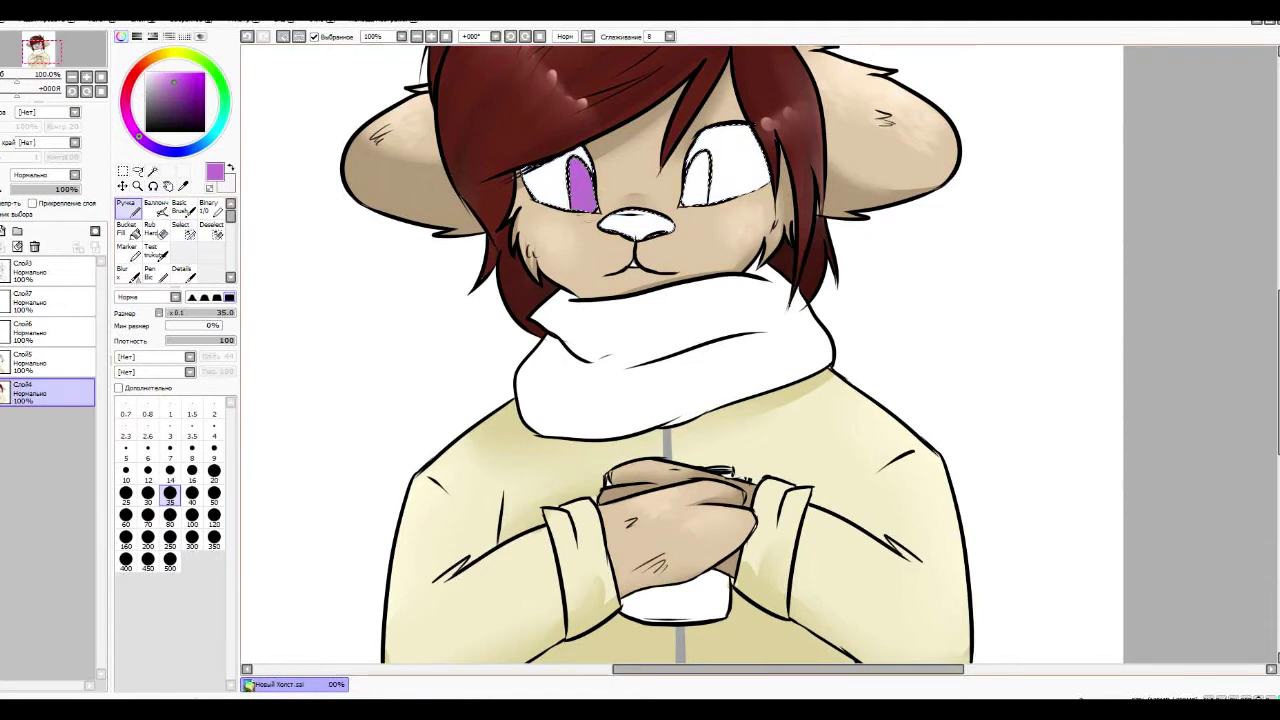
drag(702, 172, 688, 208)
drag(700, 160, 700, 180)
alt+click(304, 101)
drag(655, 222, 605, 236)
- Add a new layer, shade the upper eye whites with grey, and soften the shading with the Blur brush at size 30
alt+click(702, 160)
key(ctrl+shift+n)
mouse_move(700, 140)
mouse_down()
mouse_move(750, 165)
mouse_move(705, 185)
mouse_move(700, 170)
mouse_move(760, 190)
mouse_move(705, 185)
mouse_up()
key(b)
key(bracketleft)
key(bracketleft)
key(bracketleft)
key(bracketleft)
key(bracketleft)
click(50, 362)
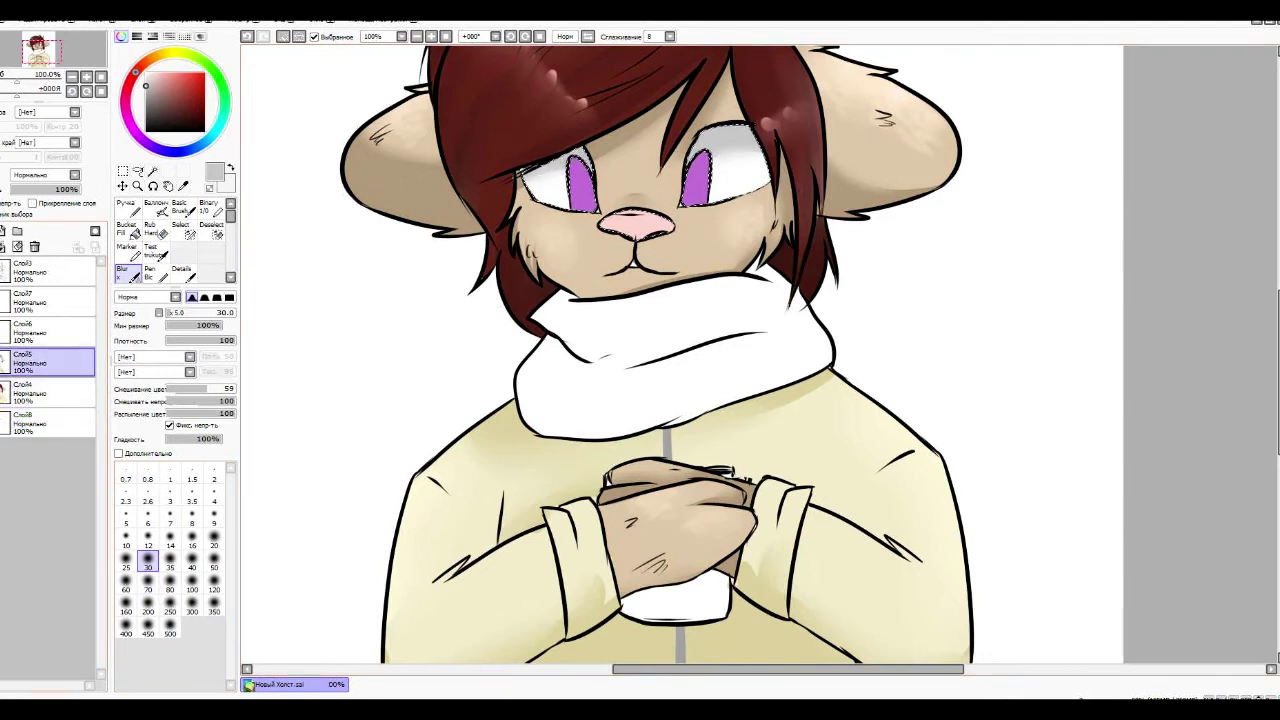
- On Слой4, paint dark purple shading and white reflections in both irises with the pen at size 14, erasing the overflow with Rub Hard
scroll(595, 133, up, 3)
click(50, 392)
click(171, 104)
key(n)
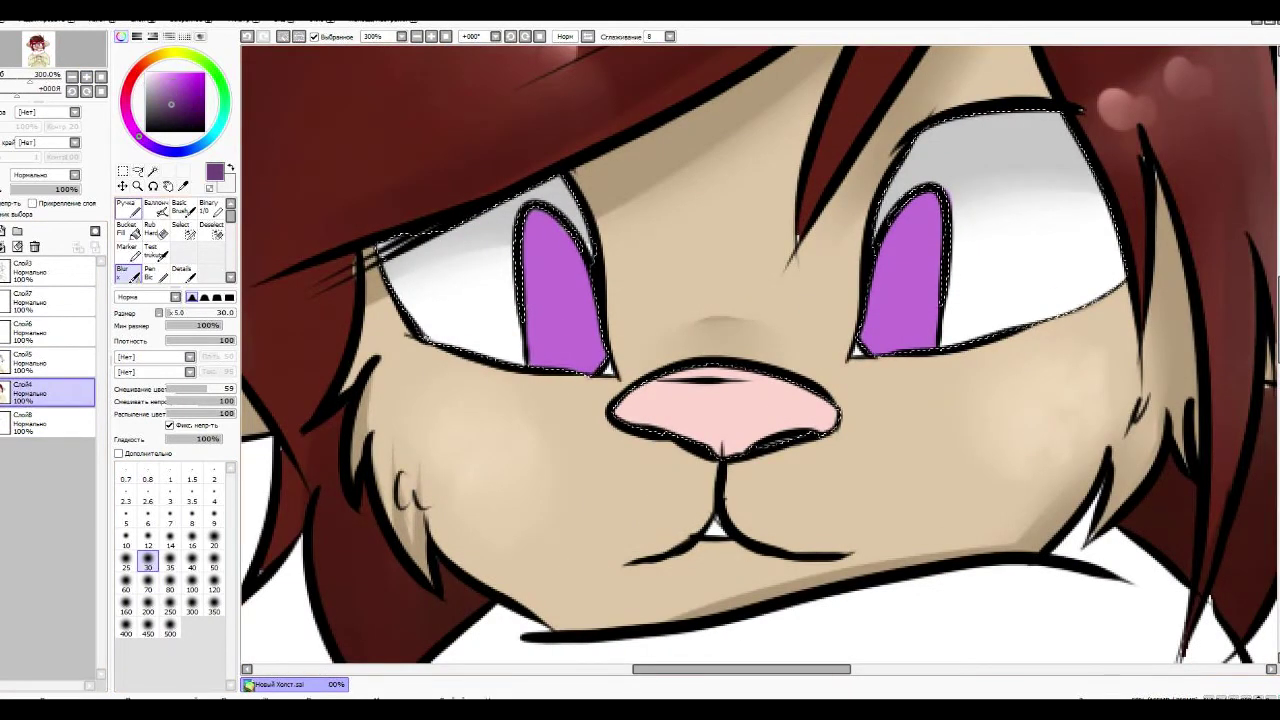
key(n)
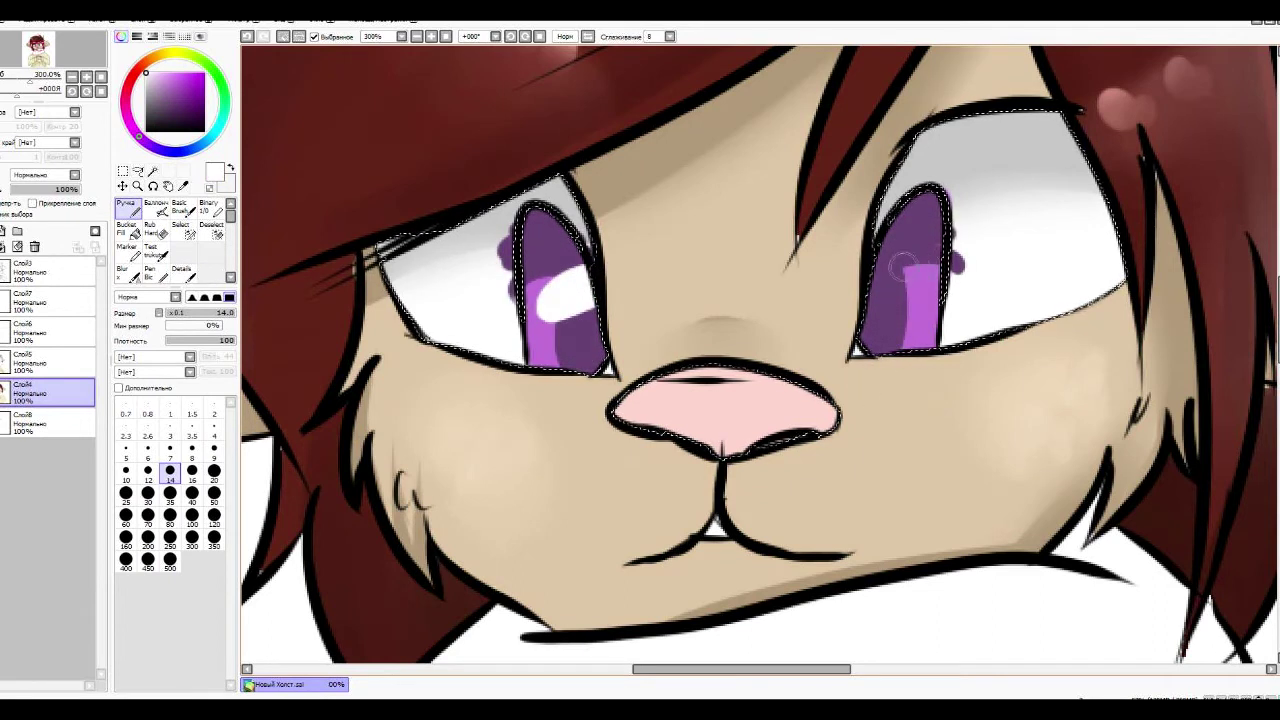
key(e)
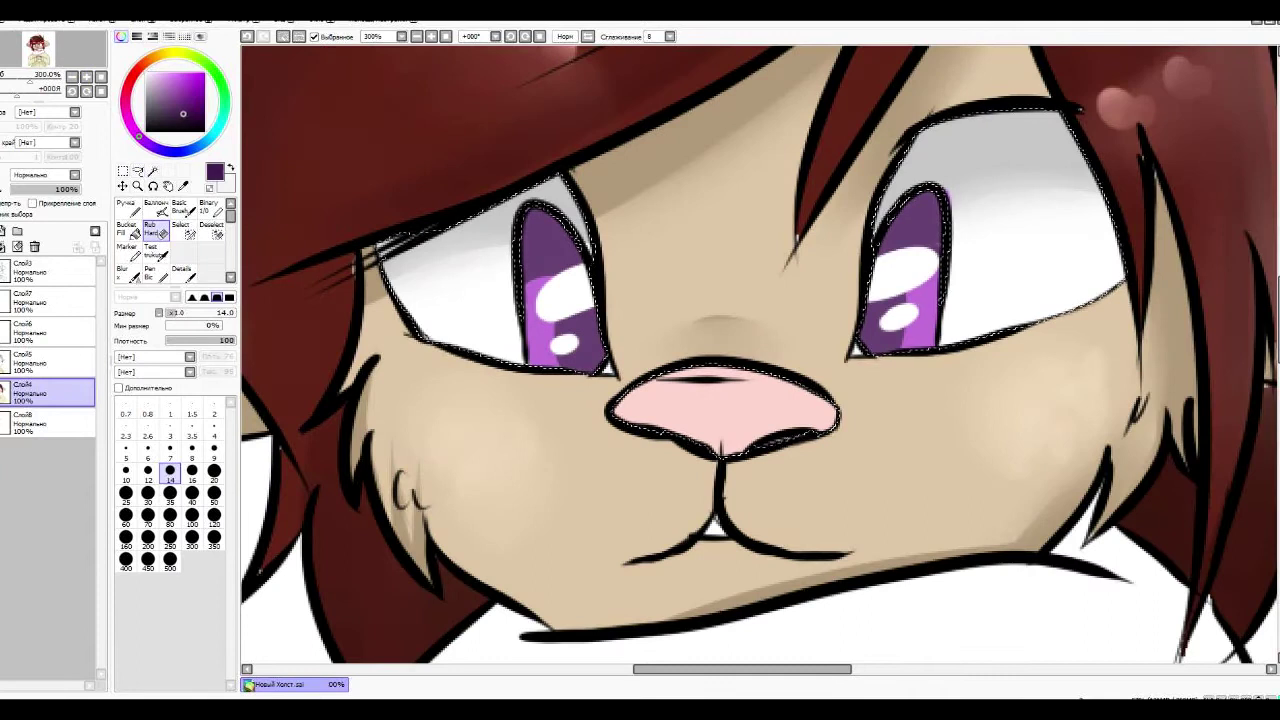
key(n)
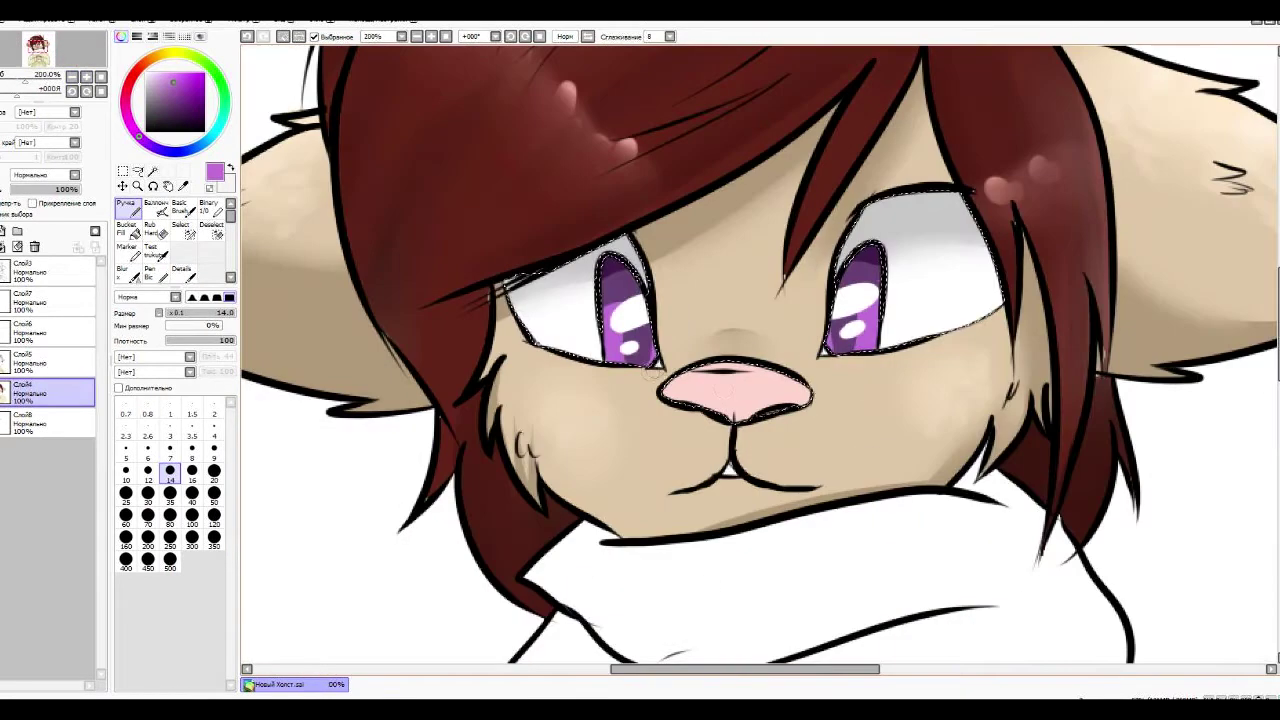
- Shade the nose with darker pink and a white highlight on Слой5, then blend it with the Blur brush
click(50, 362)
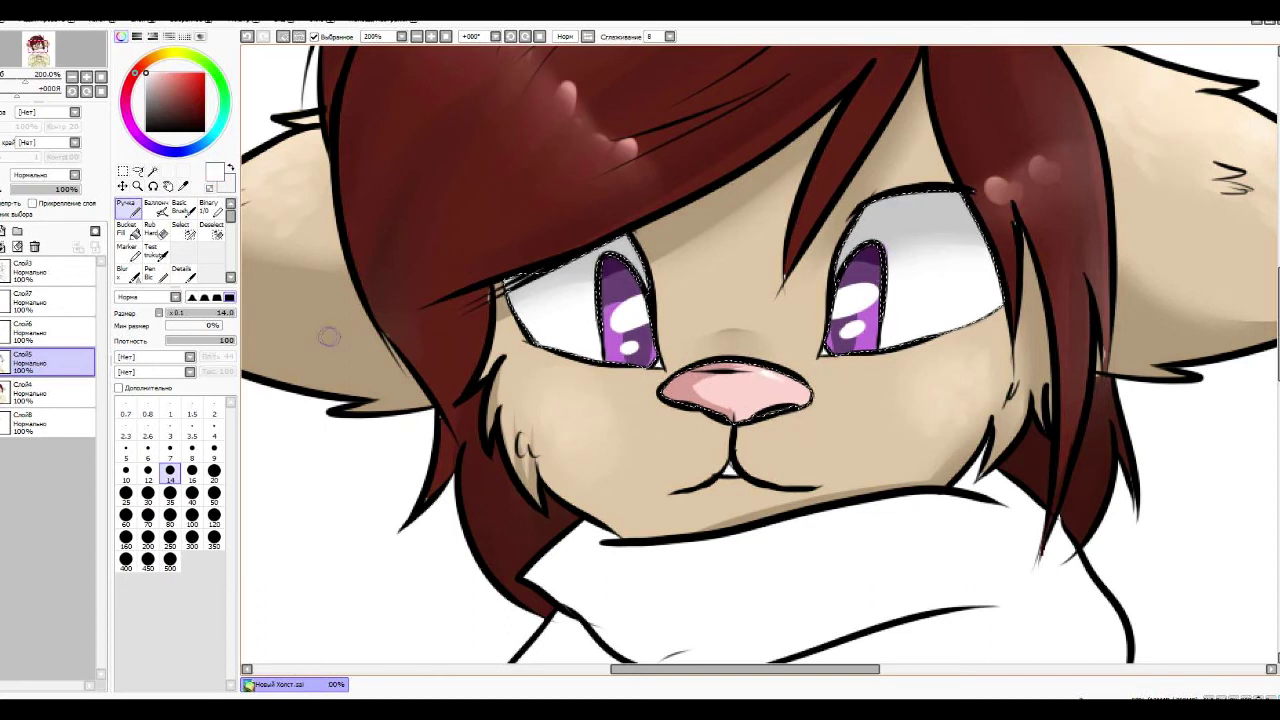
key(b)
click(50, 392)
click(148, 545)
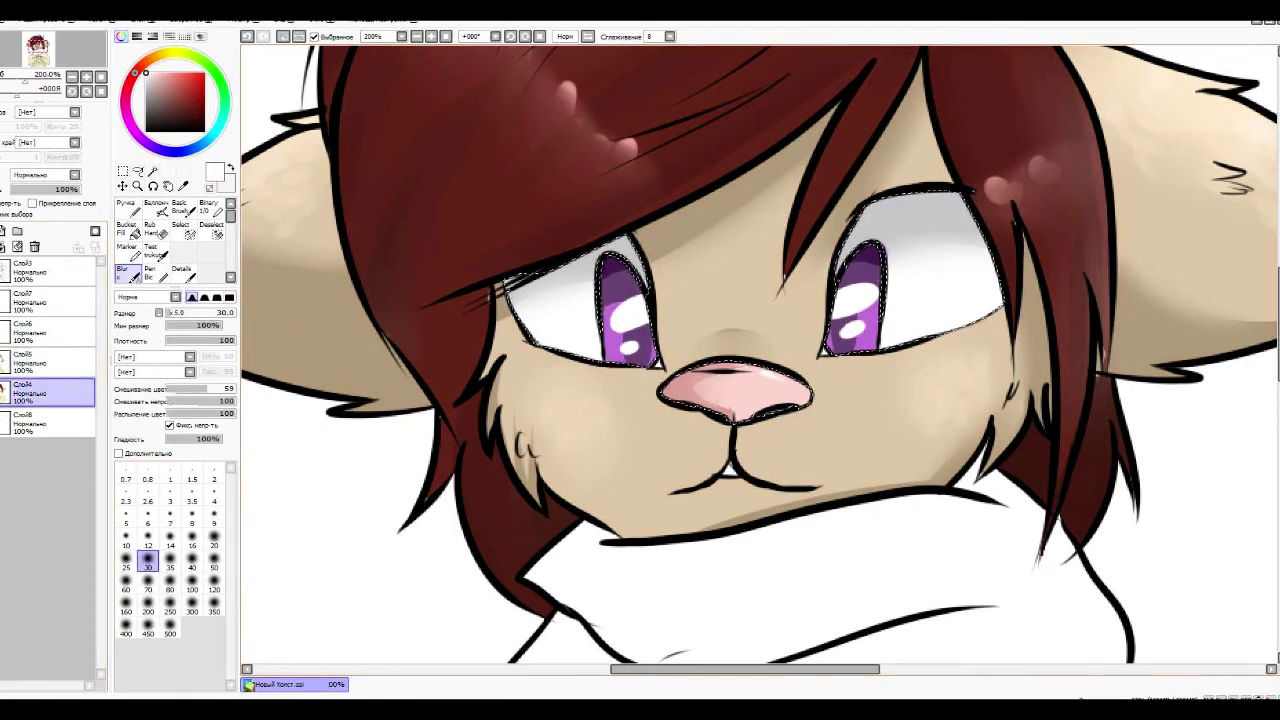
click(50, 362)
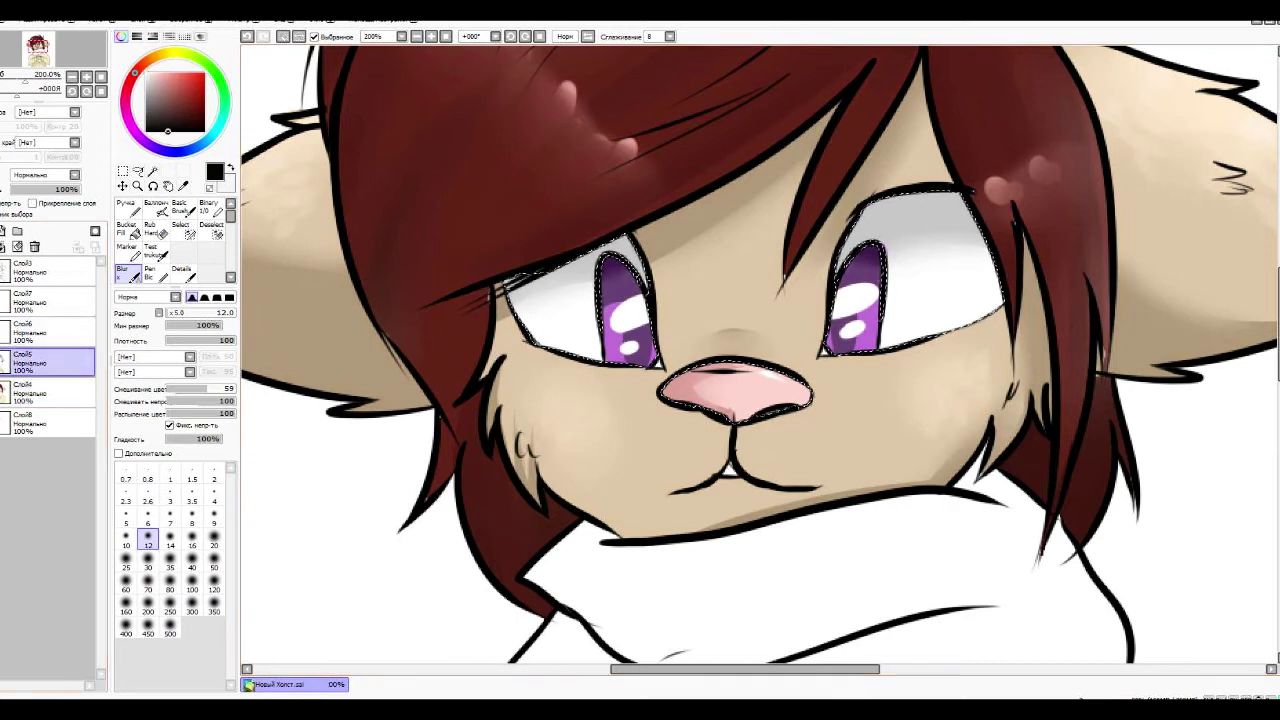
- Darken the tops of both irises with black on Слой5, blur it at size 12, and erase the overflow with Rub Hard at size 14
key(n)
key(b)
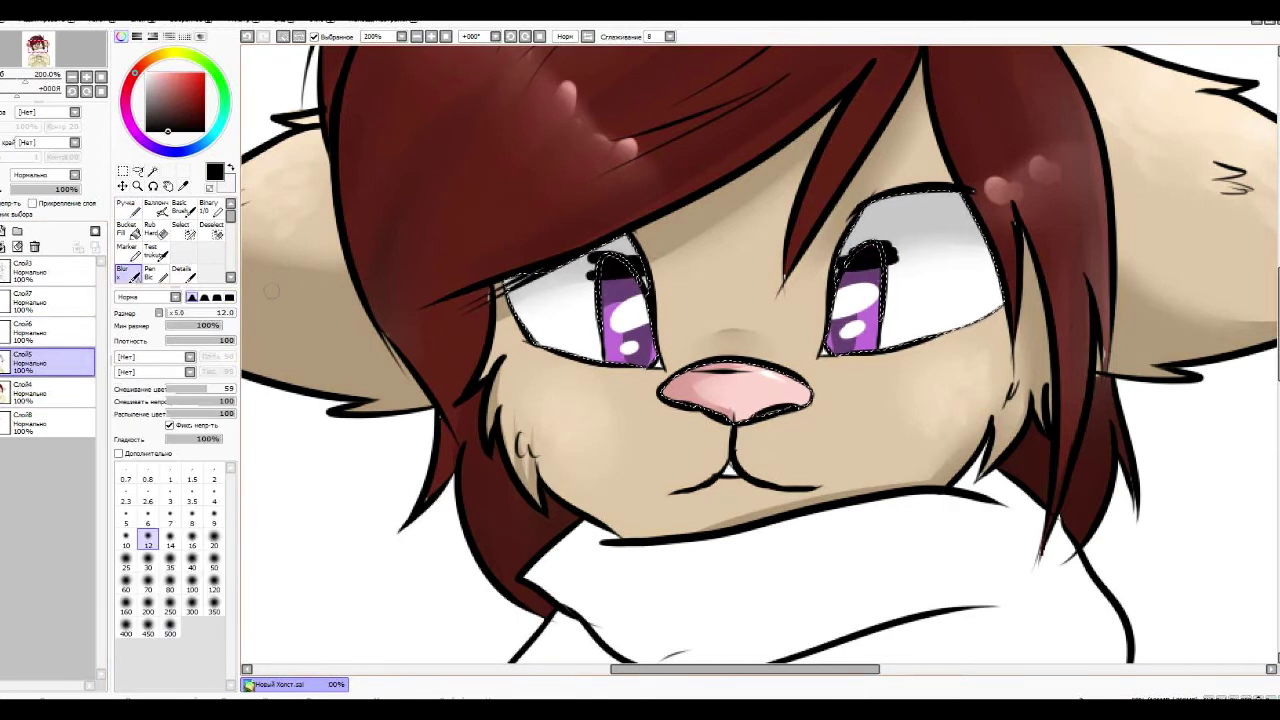
key(e)
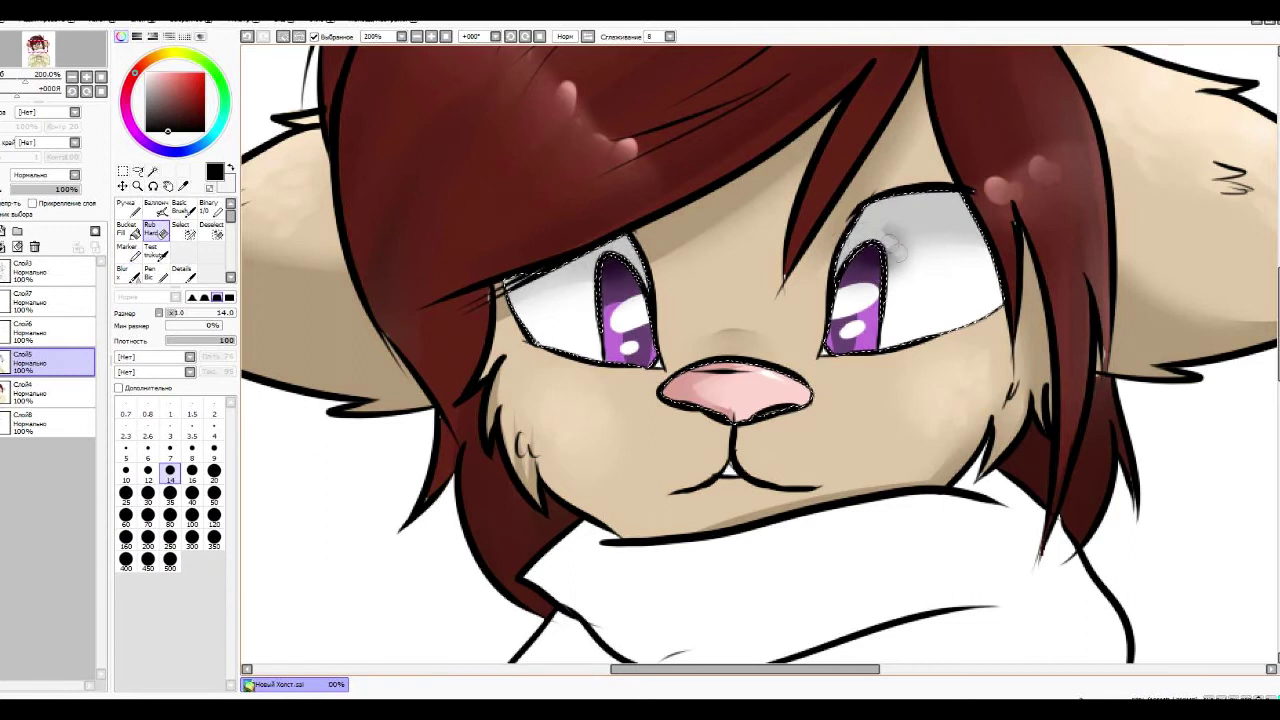
- Add light purple glow to the lower irises on Слой5 with the pen at size 14, blur it, and erase the overflow with Rub Hard
scroll(298, 186, down, 1)
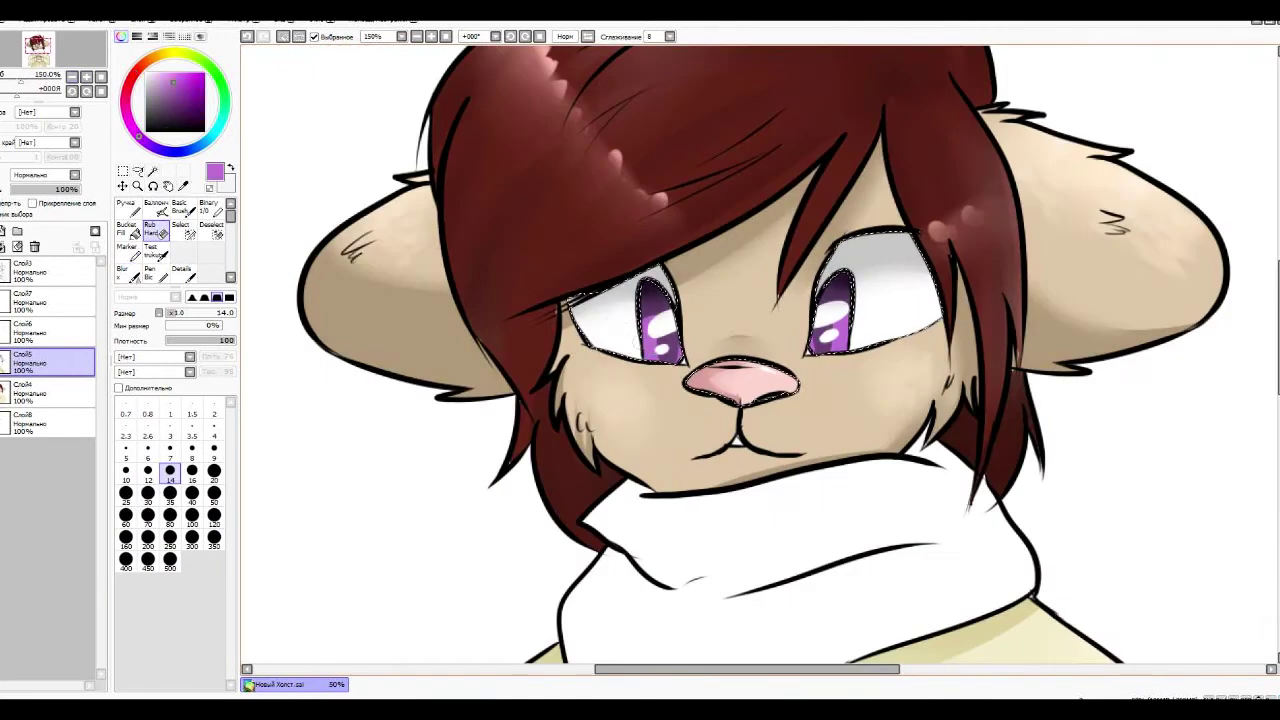
key(n)
key(b)
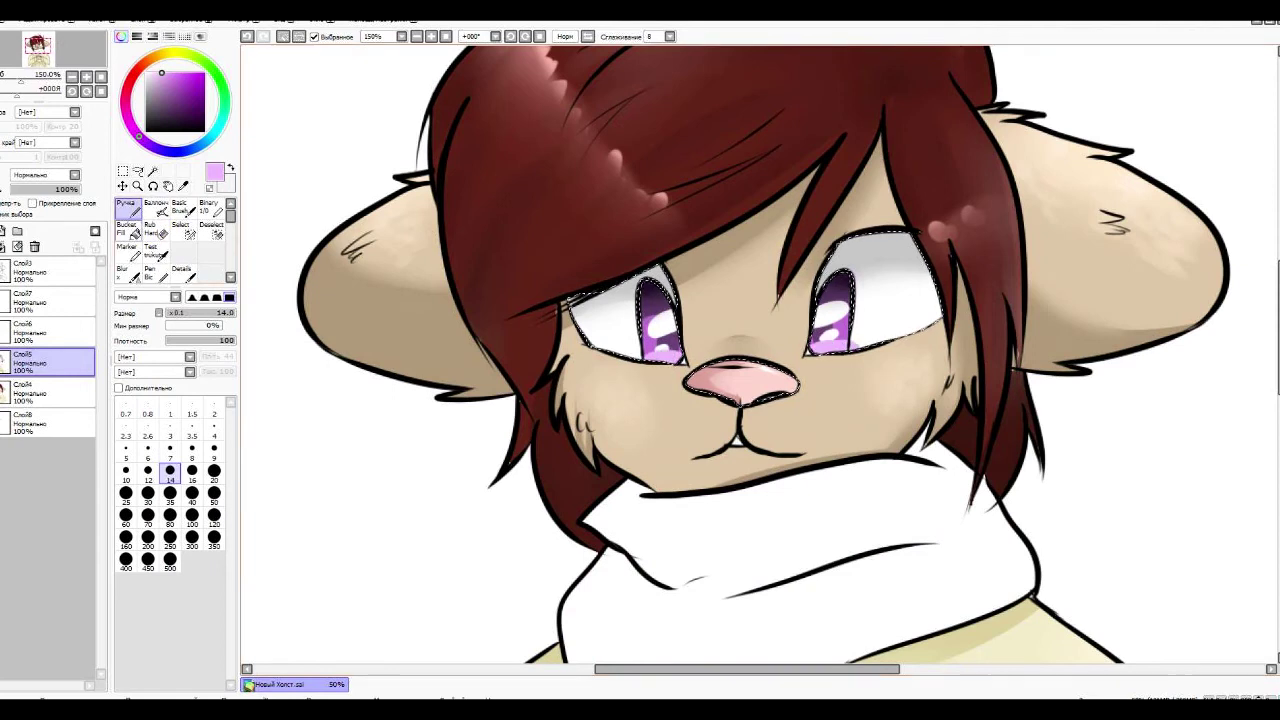
key(e)
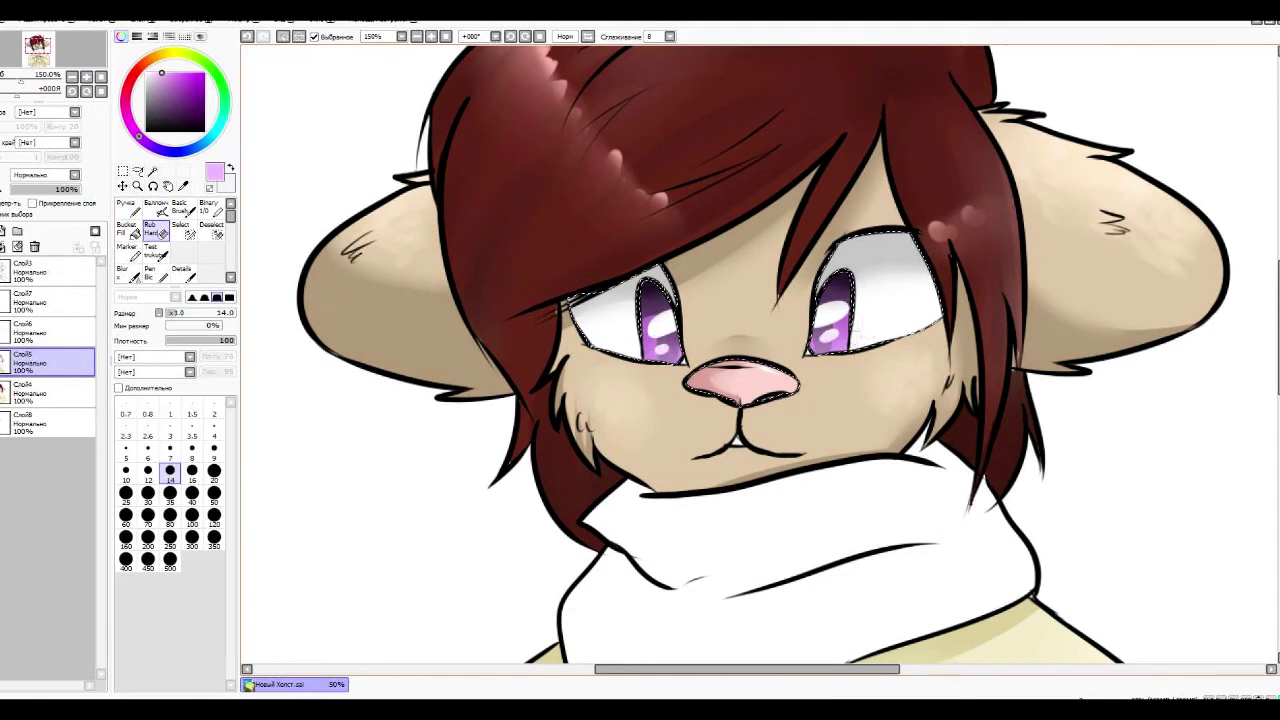
- Make Слой4 active, clear the eye and nose selection, and select the white scarf and cup with the Magic Wand
scroll(859, 341, down, 1)
scroll(859, 341, down, 2)
click(40, 392)
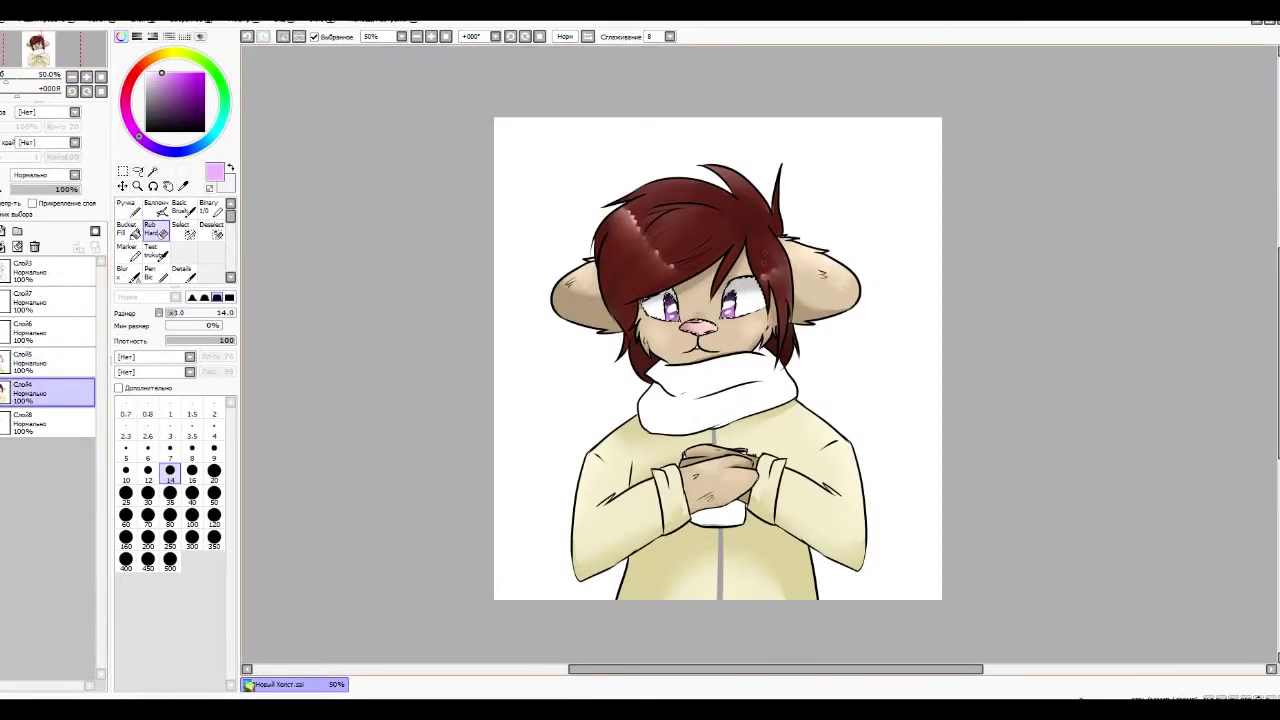
drag(76, 189, 72, 189)
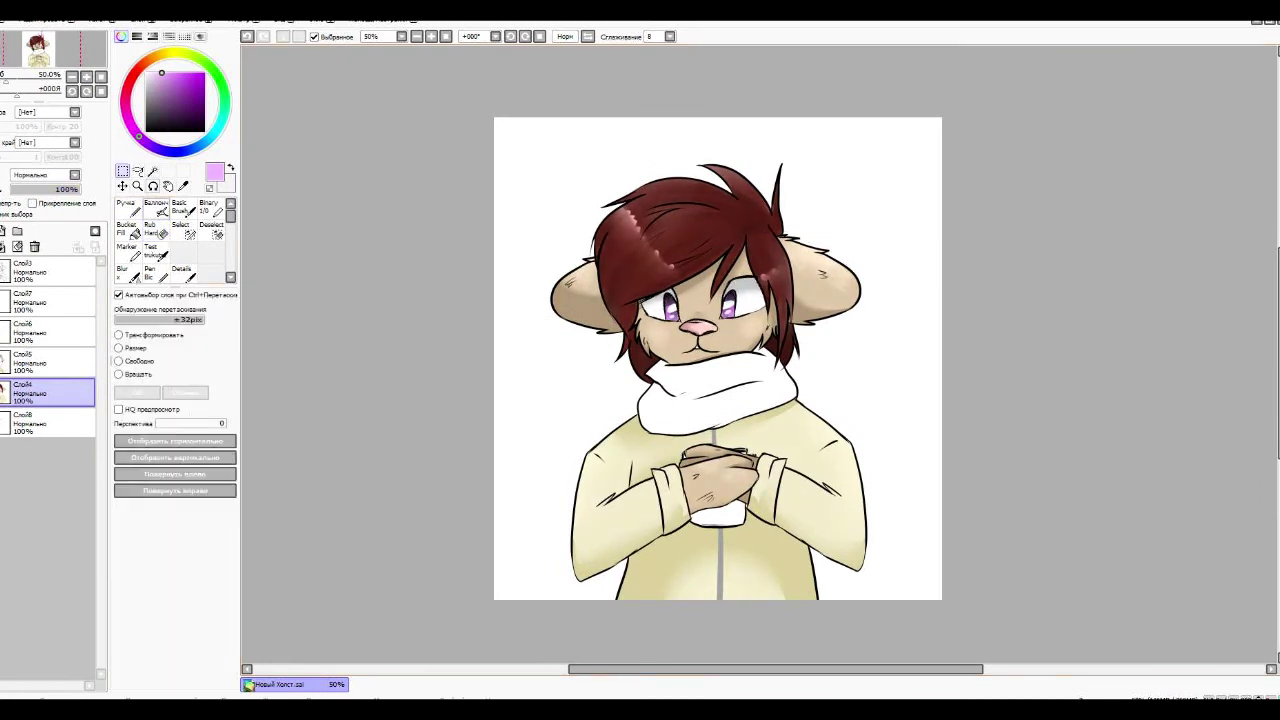
click(152, 171)
scroll(775, 423, up, 2)
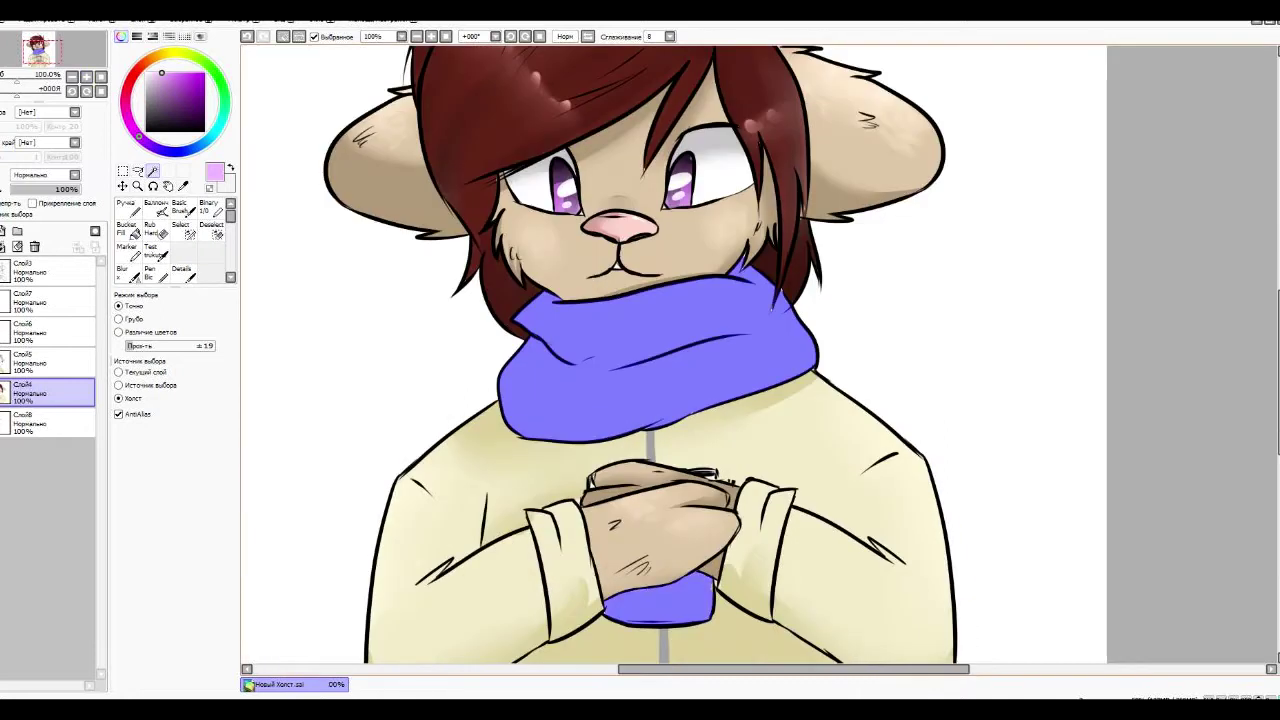
- Paint light grey shading along the folds of the scarf and on the sides of the cup with the pen
click(145, 85)
click(125, 207)
mouse_move(570, 335)
mouse_down()
mouse_move(520, 370)
mouse_move(530, 360)
mouse_up()
mouse_move(530, 345)
mouse_down()
mouse_move(565, 371)
mouse_move(700, 335)
mouse_move(595, 385)
mouse_move(610, 380)
mouse_move(570, 362)
mouse_up()
drag(518, 295, 560, 330)
drag(705, 575, 610, 610)
drag(665, 578, 605, 620)
mouse_move(705, 575)
mouse_down()
mouse_move(620, 593)
mouse_move(635, 628)
mouse_up()
drag(640, 350, 725, 352)
drag(636, 572, 714, 620)
drag(632, 395, 760, 430)
- Blend the grey shading on the scarf and cup with the Blur brush at size 30
key(b)
drag(705, 578, 630, 625)
drag(500, 335, 570, 392)
drag(600, 340, 735, 385)
drag(505, 332, 555, 375)
drag(640, 340, 725, 360)
key(minus)
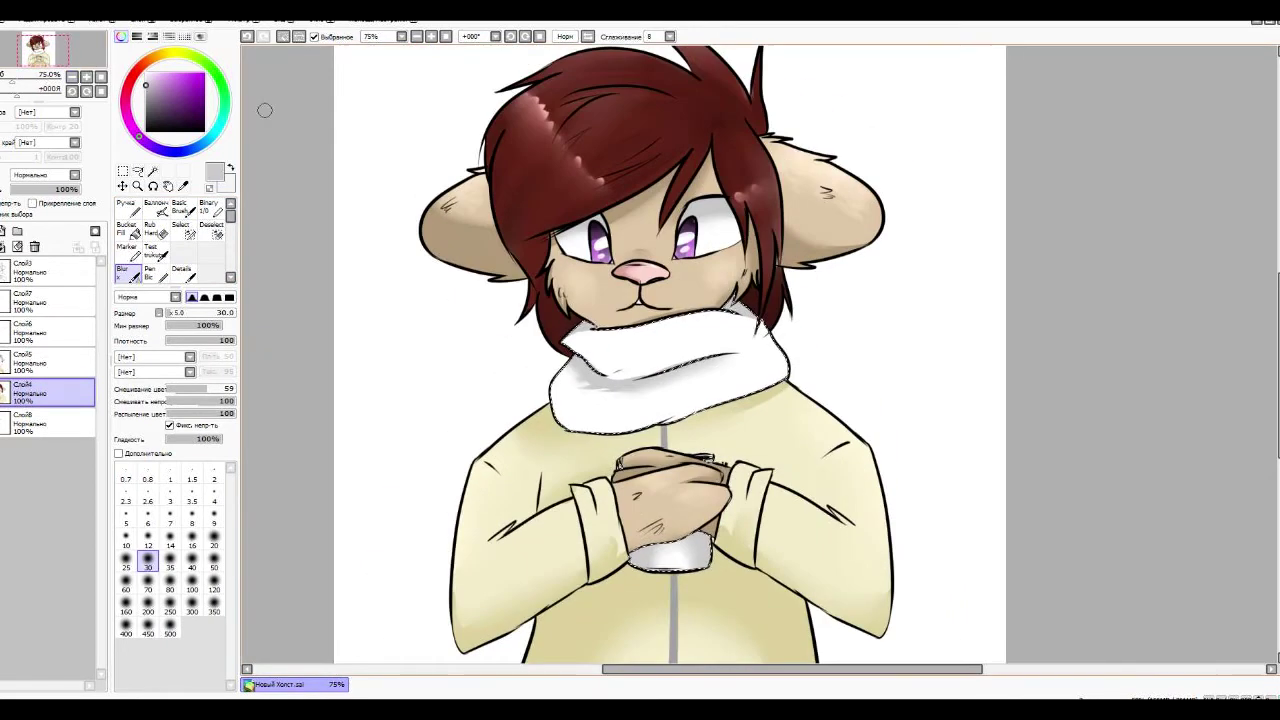
- Clear the selection and merge all of the character's line art and colour layers into one layer
key(minus)
key(ctrl+e)
key(ctrl+e)
key(ctrl+e)
key(ctrl+e)
key(ctrl+e)
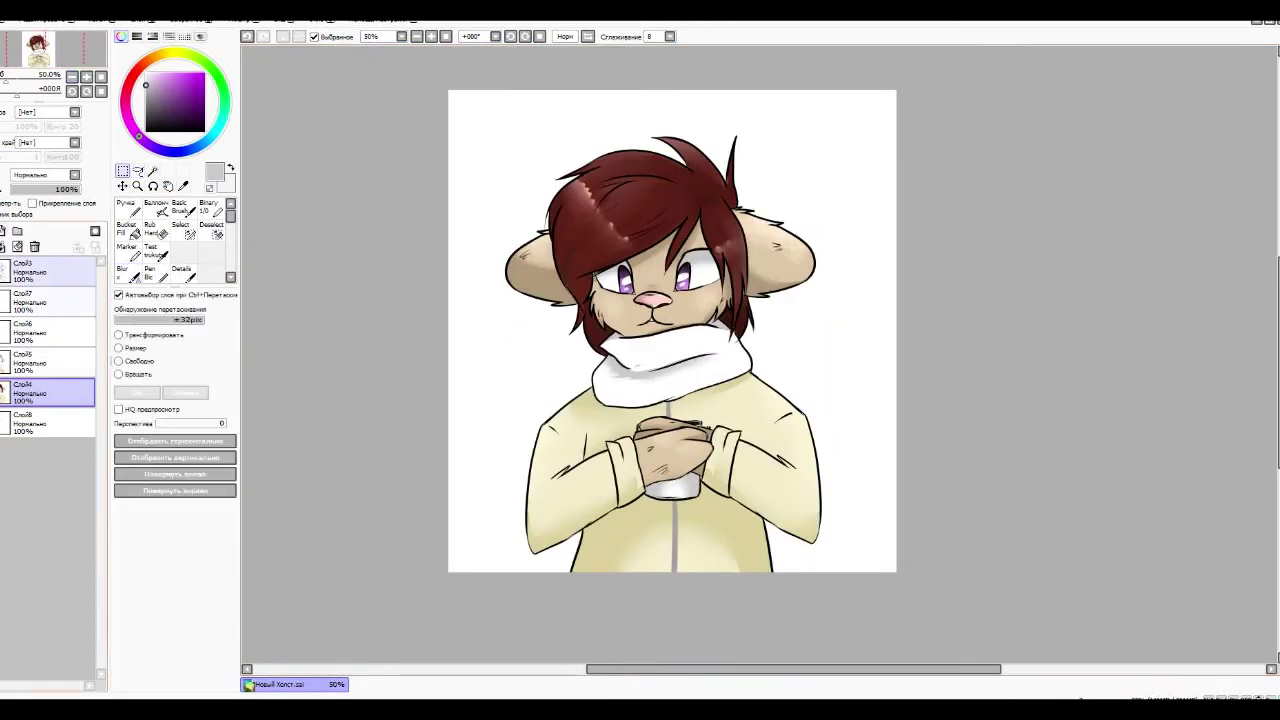
- Create a new layer beneath the character and select the empty background around the figure with the Magic Wand
key(ctrl+shift+n)
key(w)
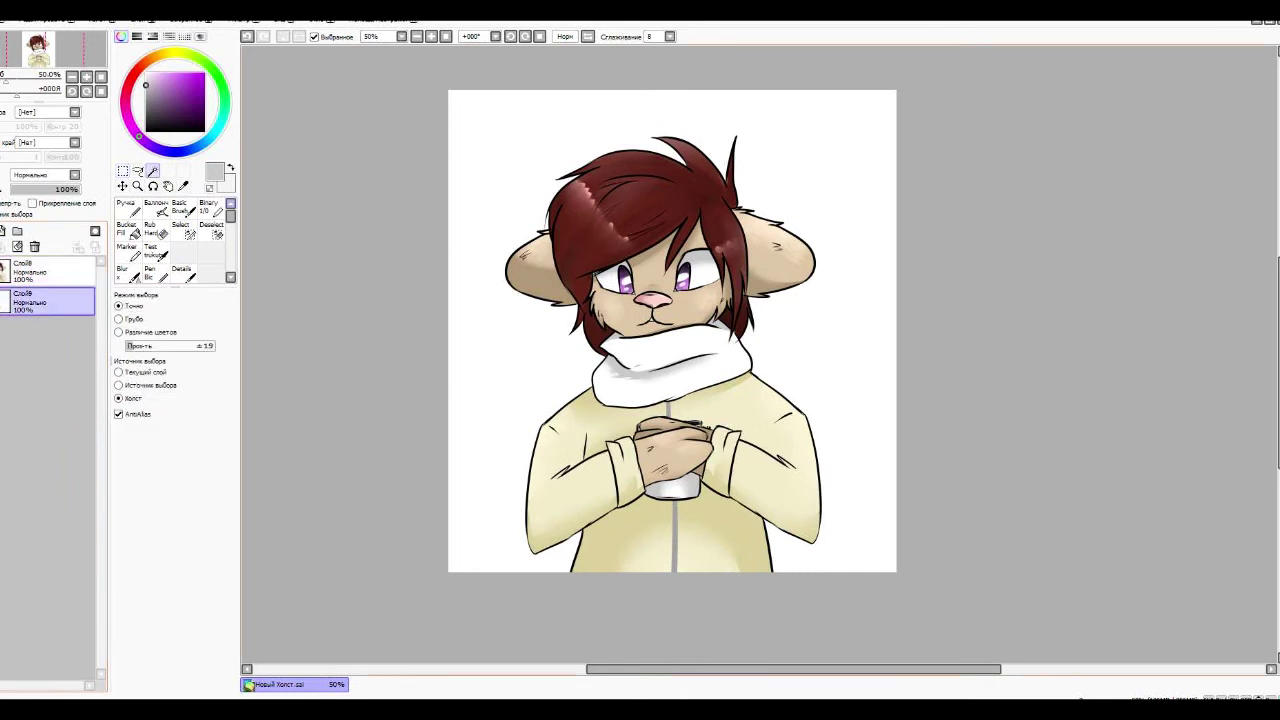
click(470, 120)
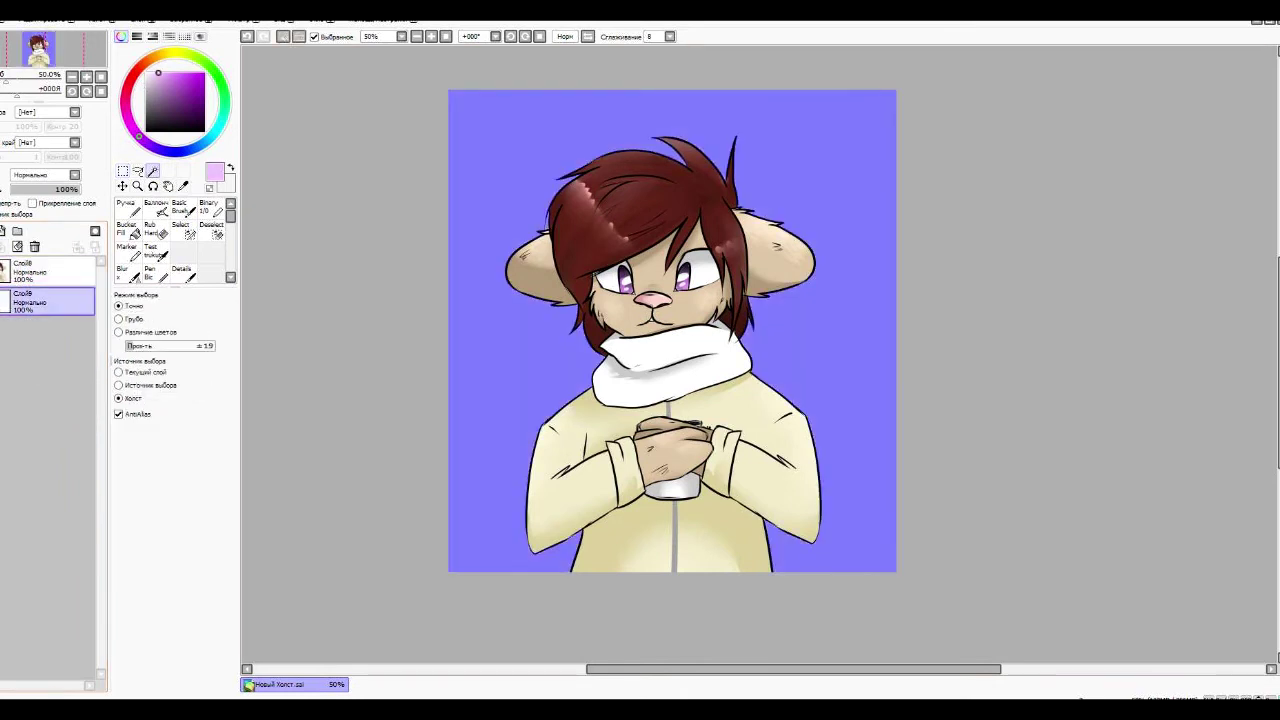
- Cover the selected background with light purple using the pen at size 500
key(n)
click(170, 560)
mouse_move(540, 120)
mouse_down()
mouse_move(340, 385)
mouse_move(428, 586)
mouse_up()
- Paint darker greyish purple patches across the background and blend them with the Blur brush at size 500
click(156, 90)
mouse_move(600, 170)
mouse_down()
mouse_move(540, 360)
mouse_move(730, 70)
mouse_move(780, 70)
mouse_move(520, 100)
mouse_up()
key(b)
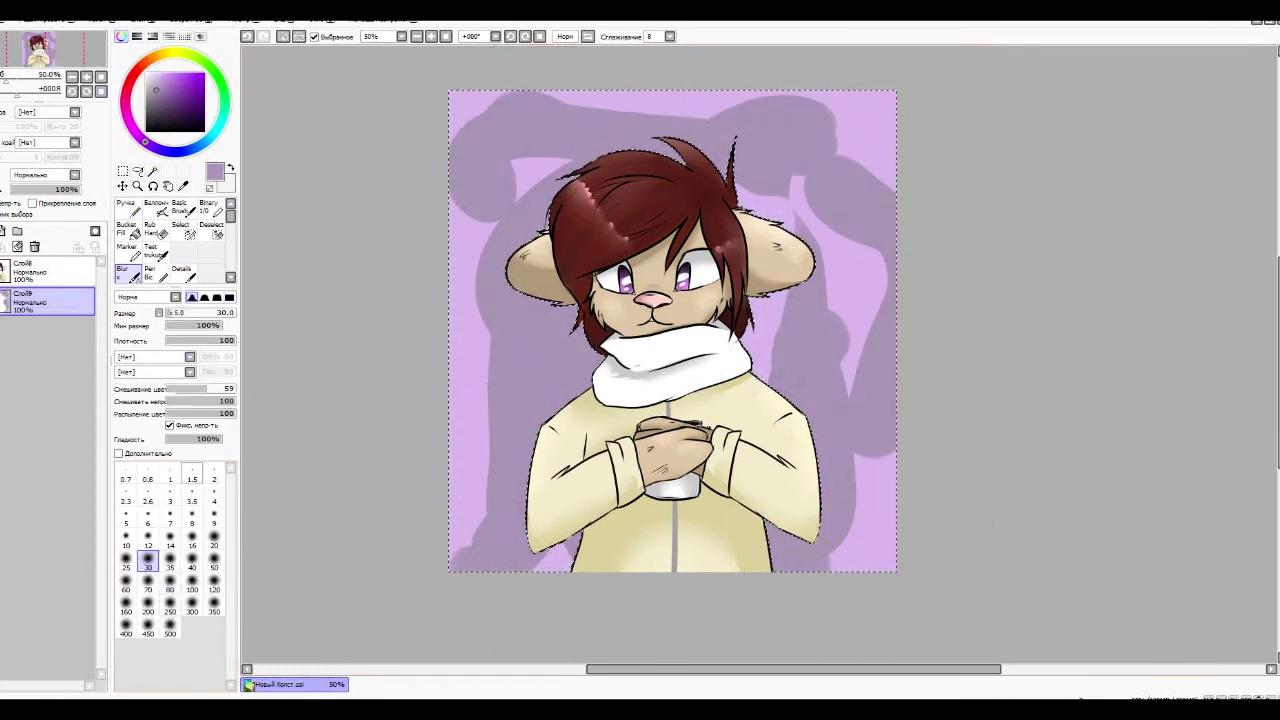
drag(465, 170, 597, 360)
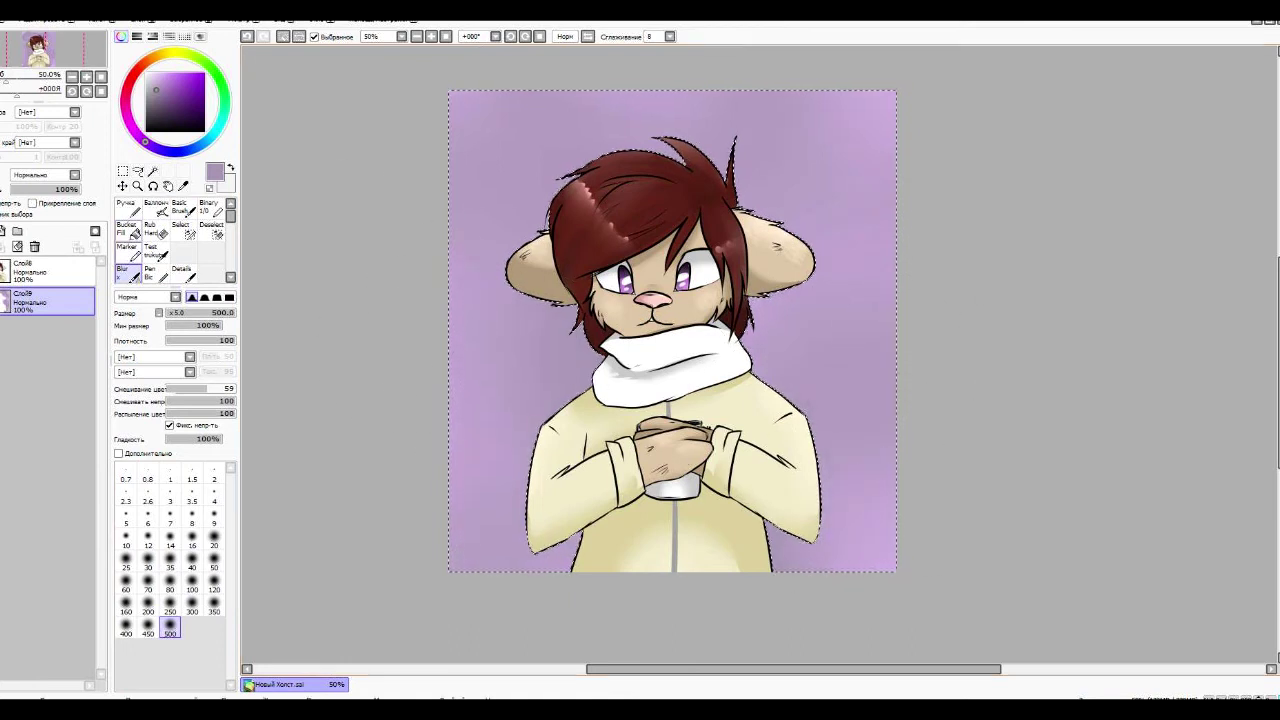
- Paint near-white clouds around the character on Слой9 with the pen and soften them with the Blur brush at size 200
key(n)
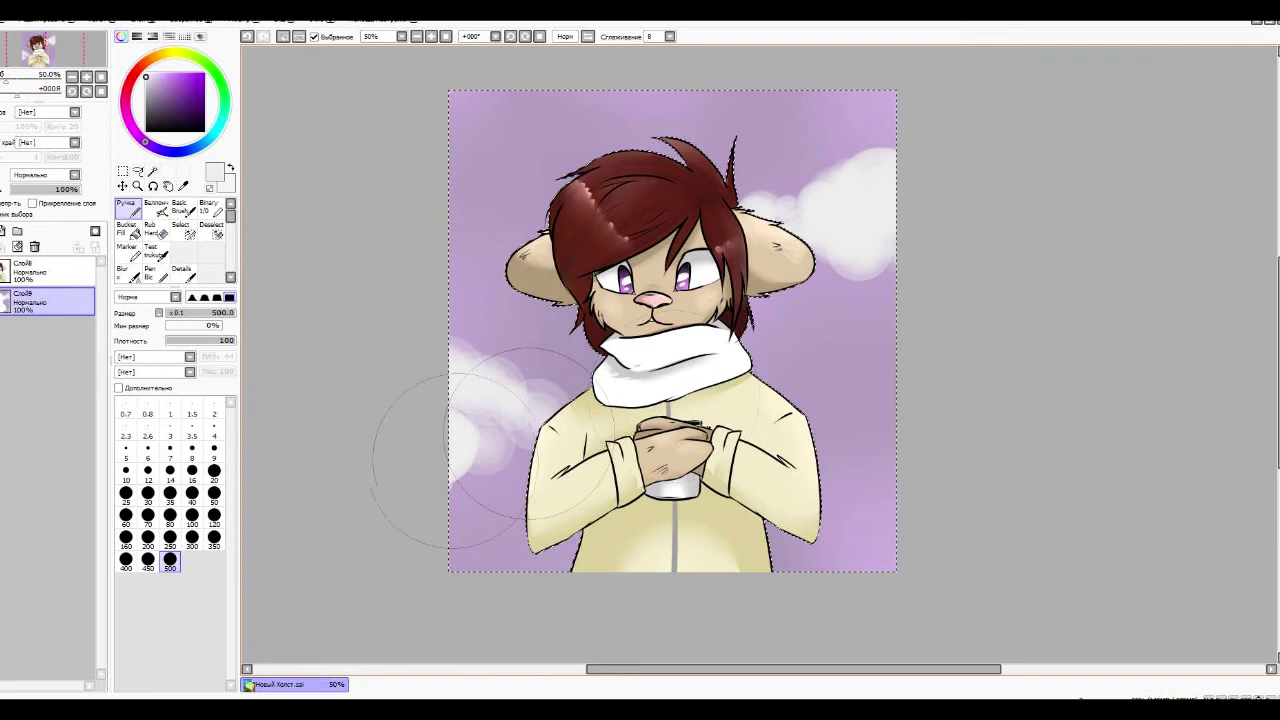
key(b)
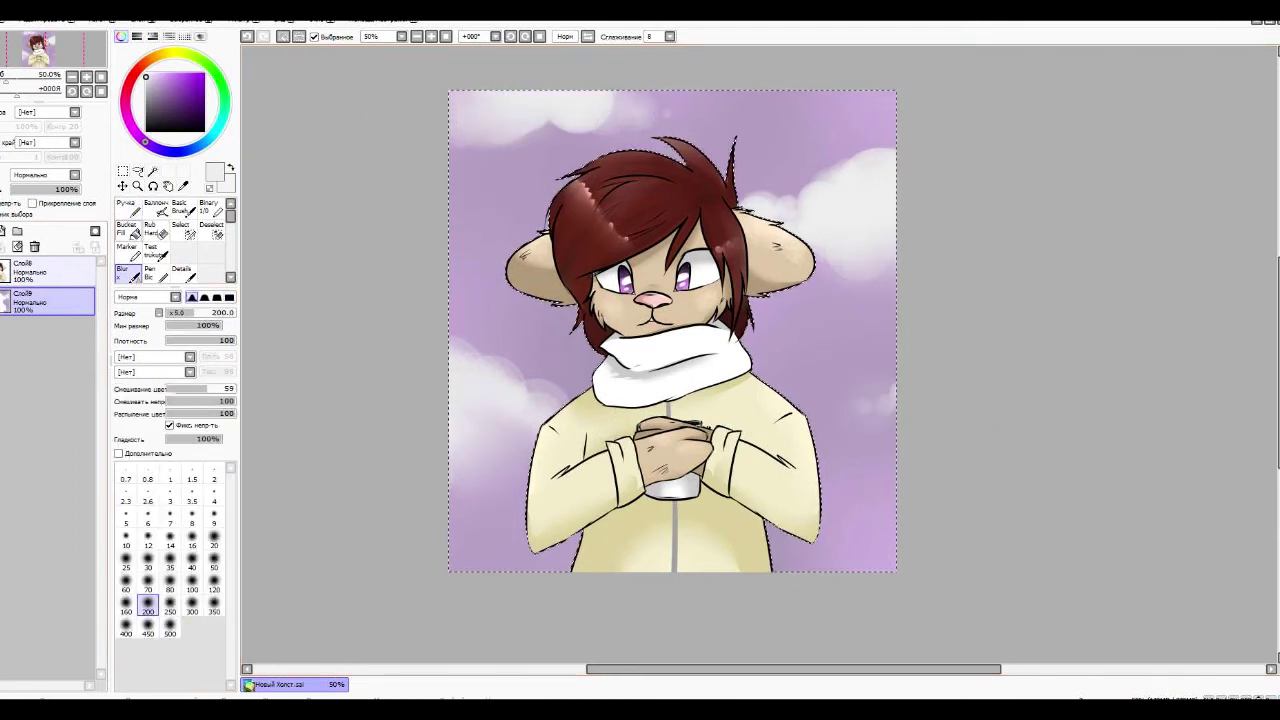
- On a new layer above Слой9, cover the selected background with dark grey at size 500 and set the layer's opacity to 44%
click(17, 231)
click(40, 301)
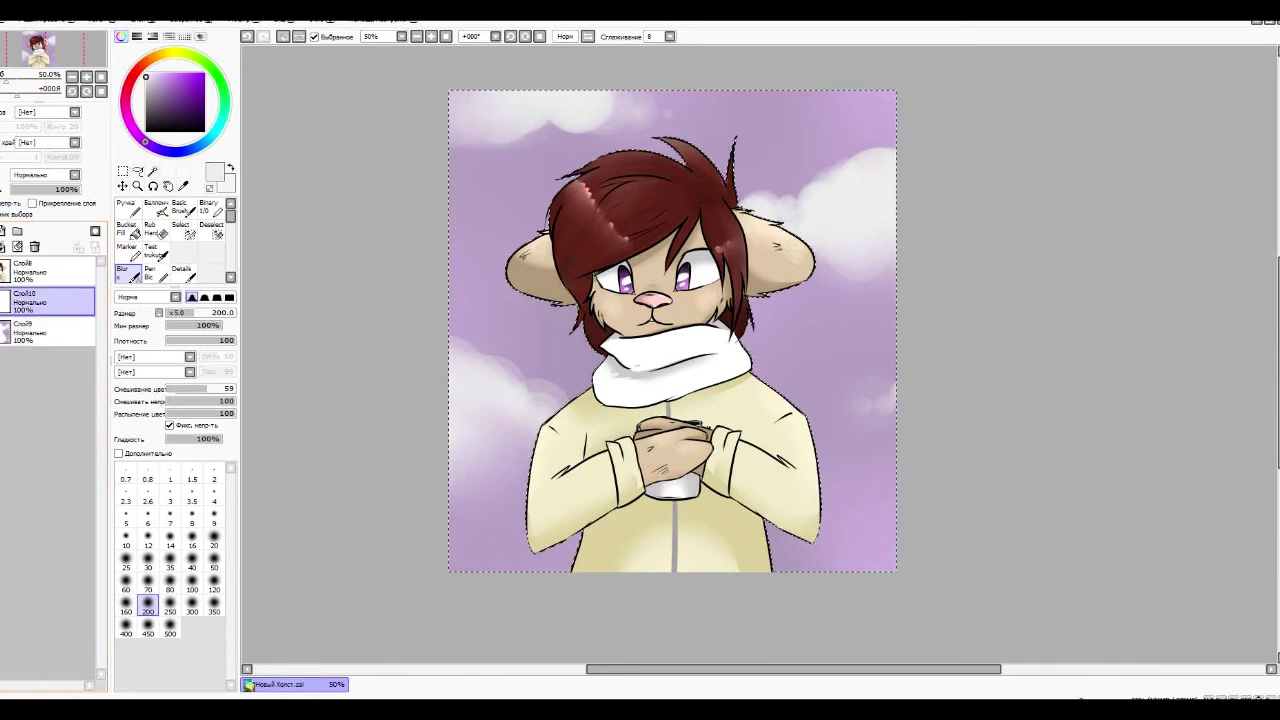
key(n)
mouse_move(400, 157)
mouse_down()
mouse_move(371, 271)
mouse_move(643, 614)
mouse_up()
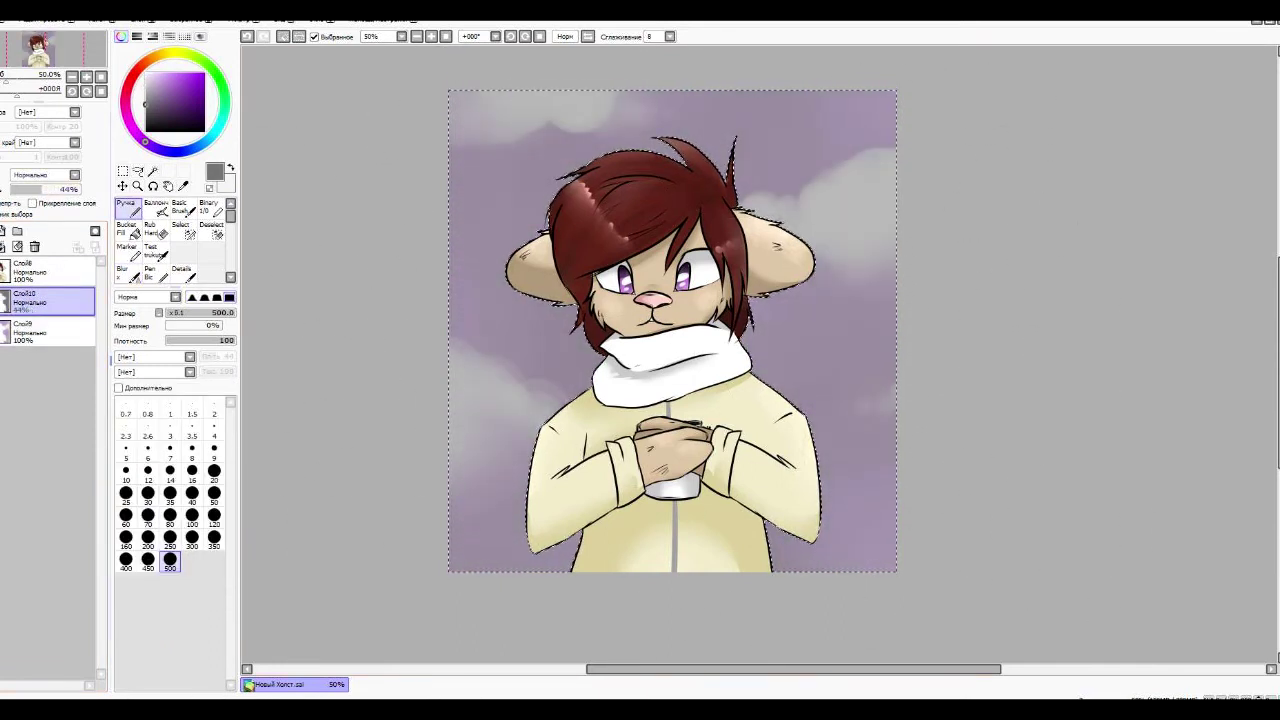
- Select the whole canvas with the Magic Wand, adding the missed scarf, cup and eye areas with the Select brush at size 500
key(w)
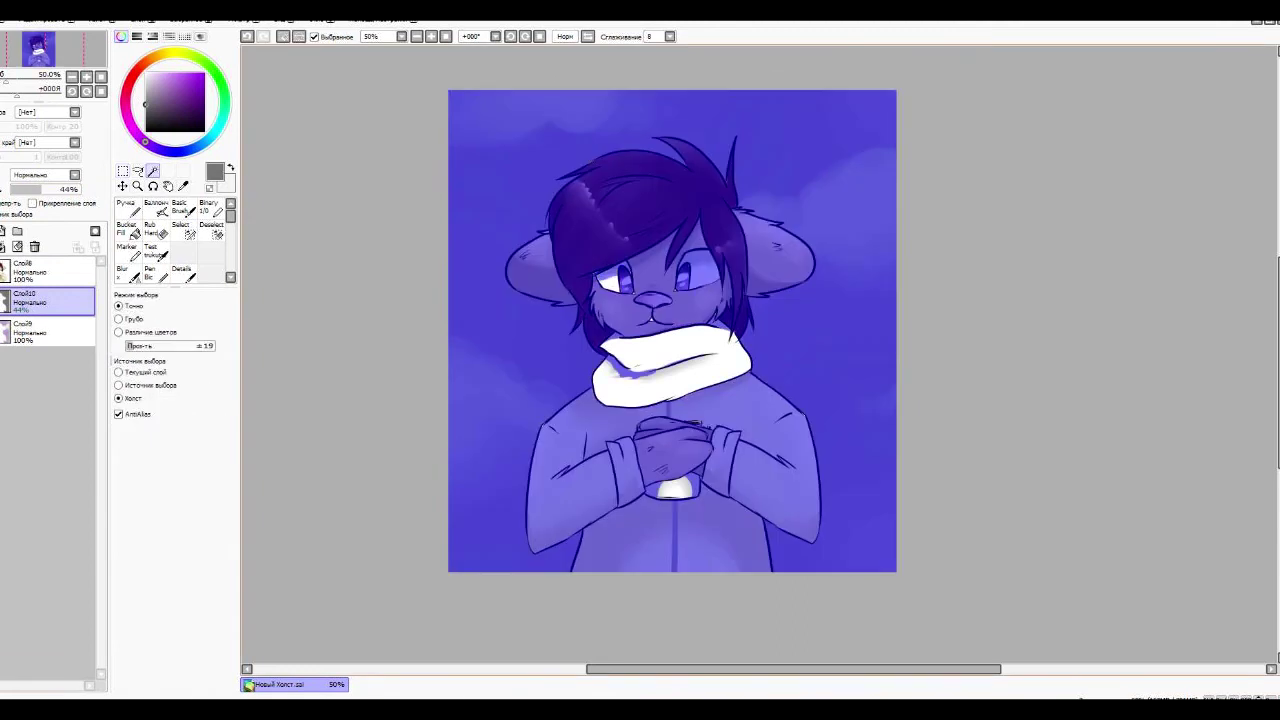
key(s)
drag(640, 370, 675, 485)
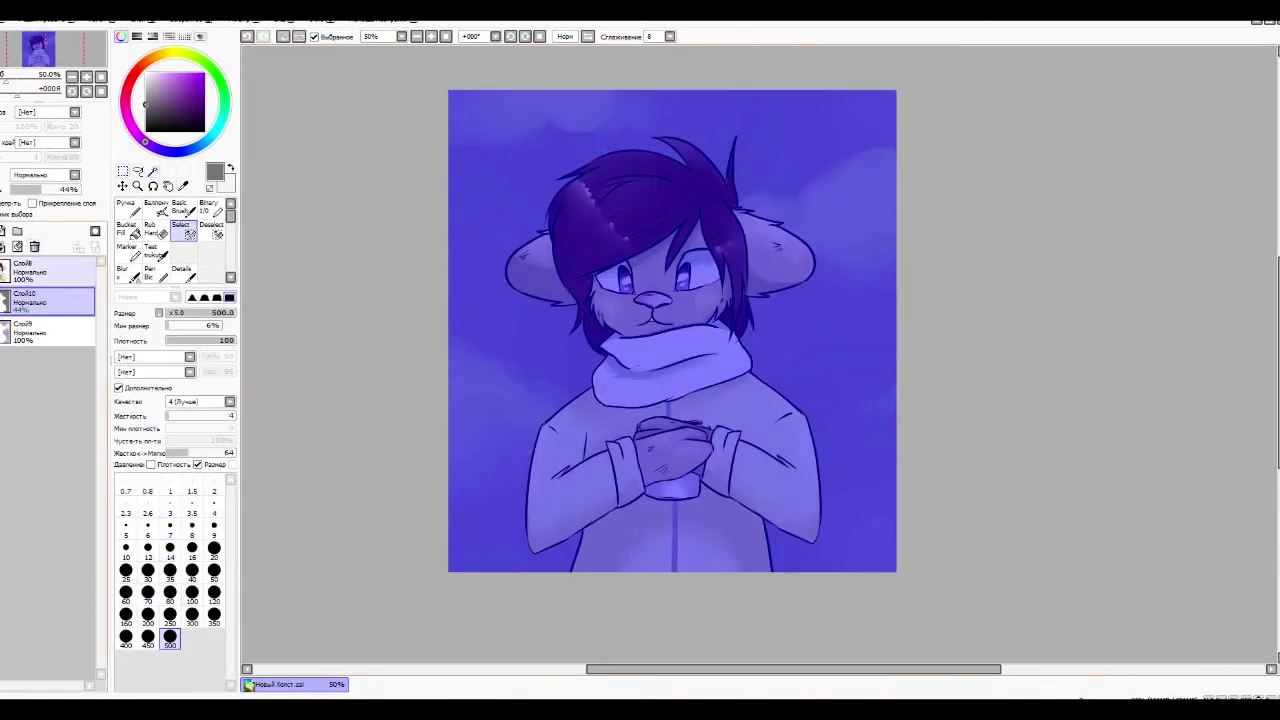
- Create a new layer above the character, cover the whole picture with dark grey at size 500, and set its opacity to 24%
key(ctrl+shift+n)
key(n)
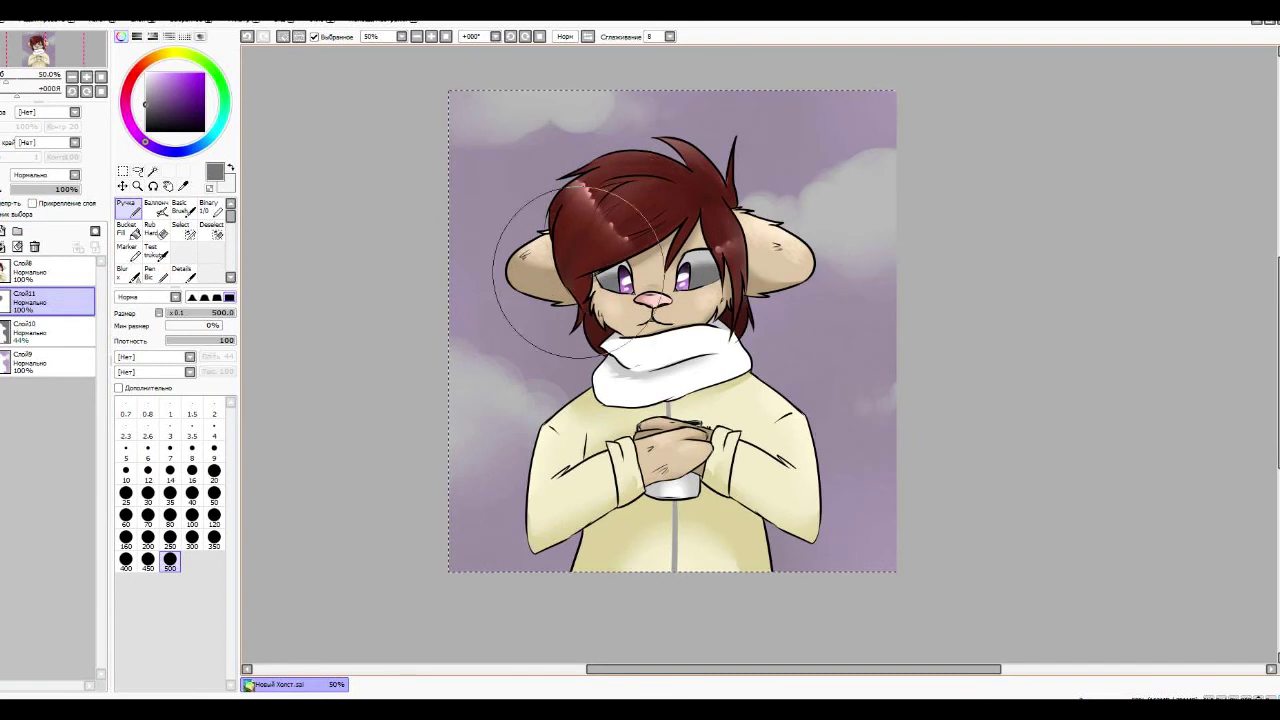
drag(50, 300, 50, 266)
drag(650, 230, 590, 235)
mouse_move(360, 172)
mouse_down()
mouse_move(586, 129)
mouse_move(271, 400)
mouse_move(700, 560)
mouse_up()
drag(78, 189, 27, 189)
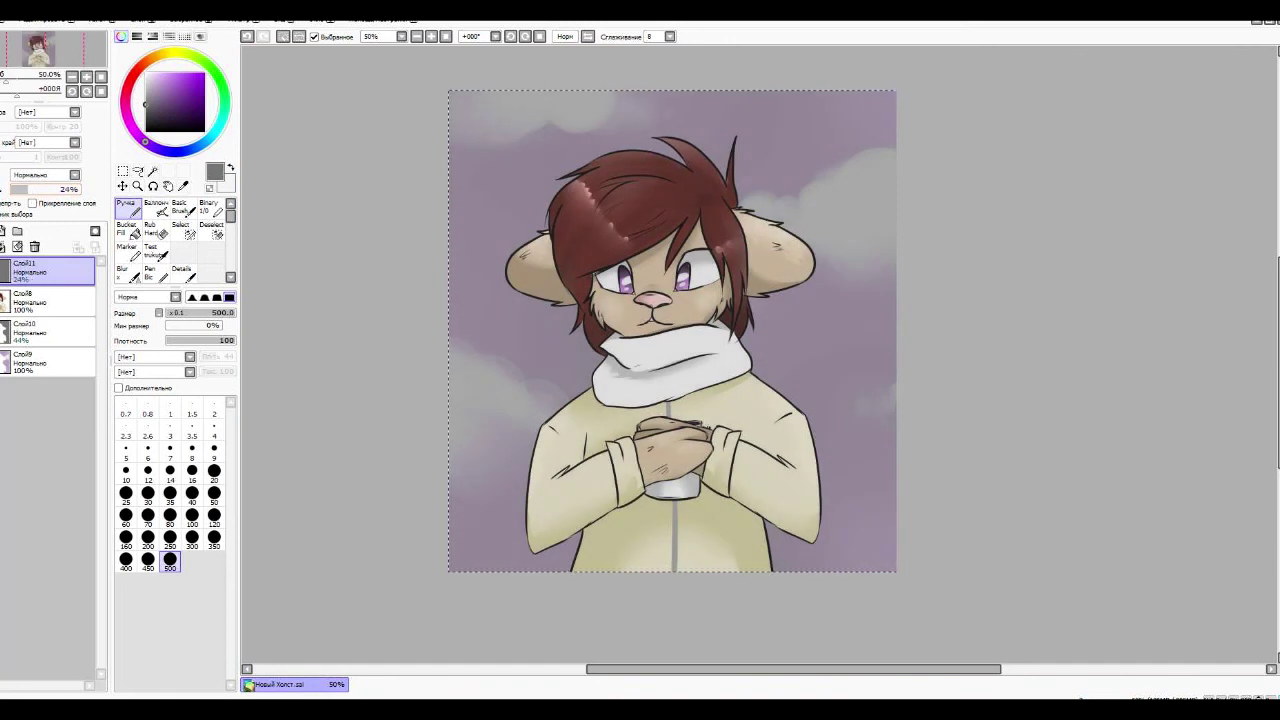
- Adjust the grey overlay on Слой11 to hue -100, saturation +100 and brightness -29
click(238, 18)
click(290, 31)
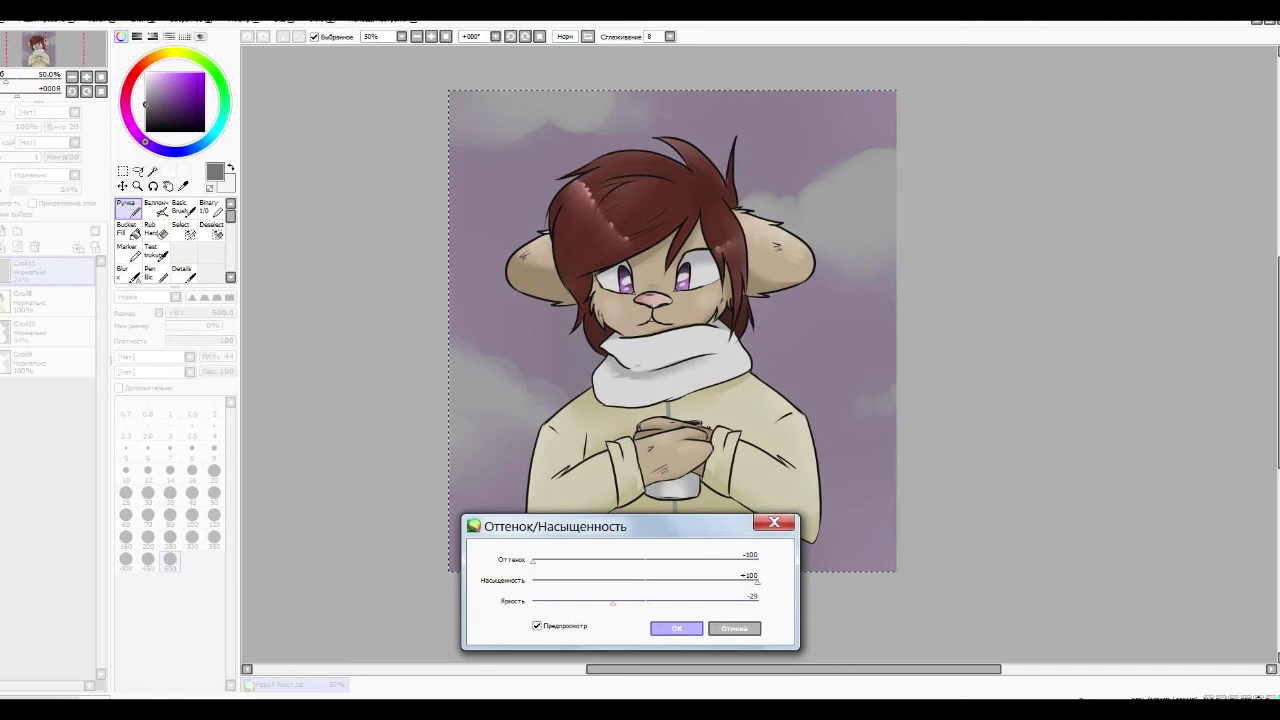
click(676, 628)
- Erase lit patches from the Слой11 overlay across the character with Rub Hard and soften their edges with the Blur brush at size 200
key(e)
click(170, 537)
mouse_move(605, 470)
mouse_down()
mouse_move(780, 490)
mouse_move(650, 330)
mouse_move(670, 290)
mouse_move(770, 260)
mouse_move(650, 200)
mouse_up()
click(122, 271)
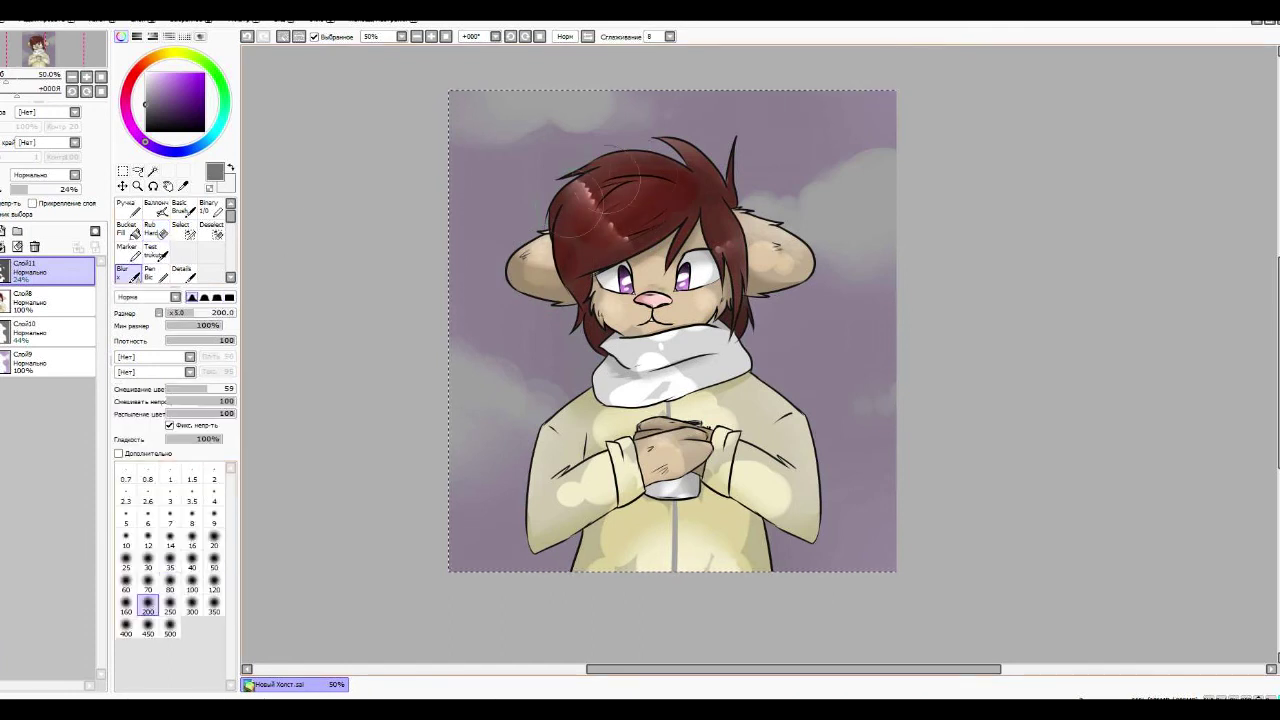
mouse_move(660, 375)
mouse_down()
mouse_move(580, 480)
mouse_move(610, 545)
mouse_move(712, 420)
mouse_move(708, 512)
mouse_up()
- On a new top layer, paint white steam rising from the cup with the Basic Brush at size 30 and blur it at size 70
click(220, 176)
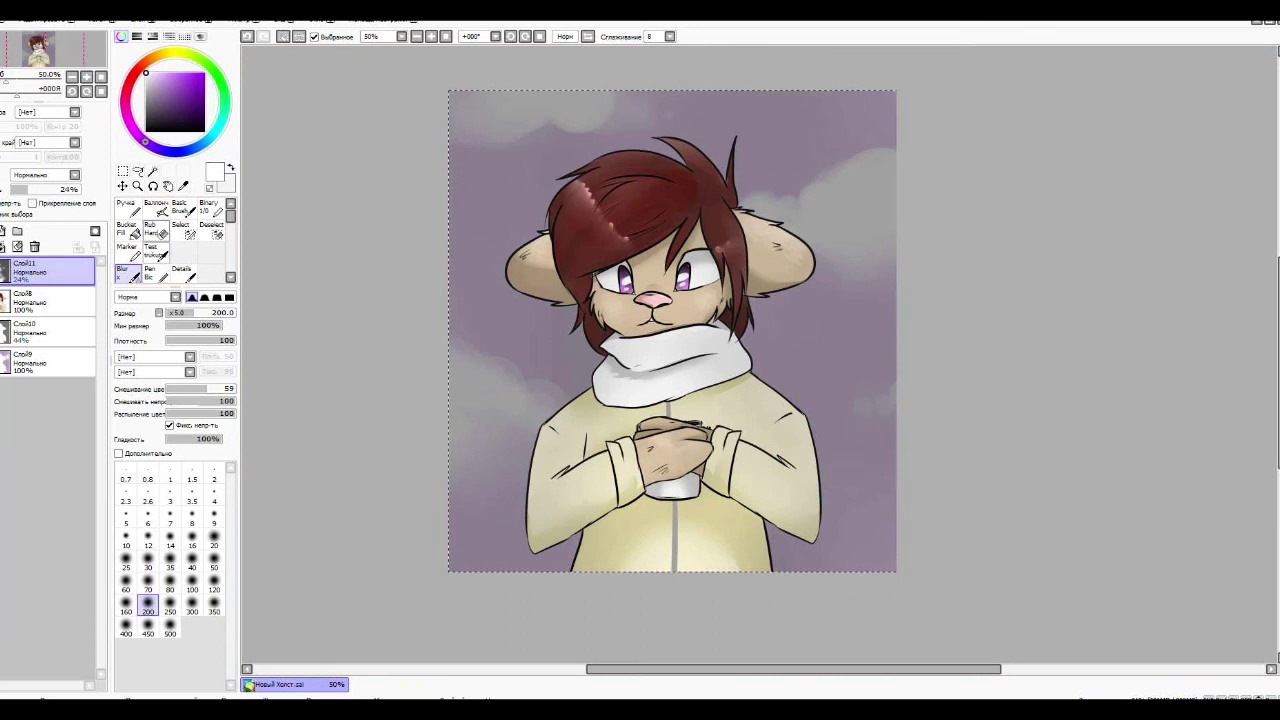
click(126, 207)
click(4, 231)
key(b)
scroll(774, 356, up, 3)
mouse_move(575, 488)
mouse_down()
mouse_move(565, 435)
mouse_move(715, 375)
mouse_move(812, 290)
mouse_move(655, 402)
mouse_up()
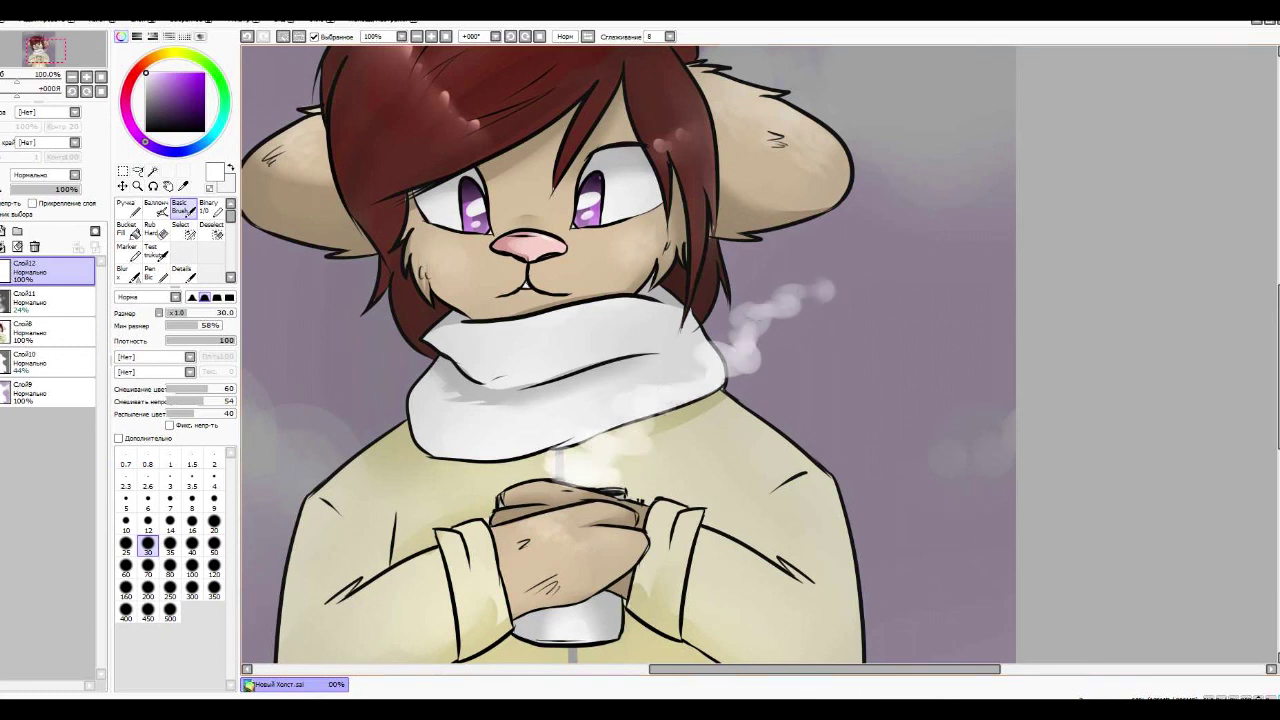
key(b)
scroll(700, 350, down, 3)
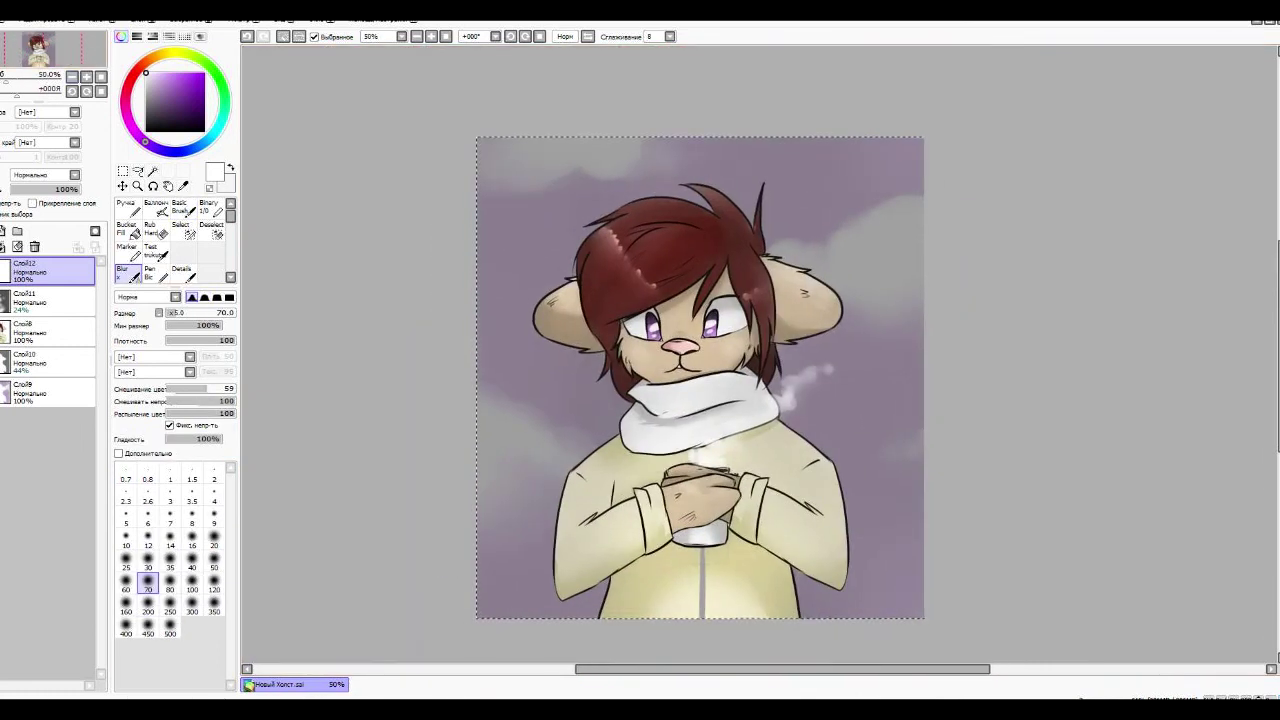
- Raise the brightness of the steam layer Слой12 to +100
click(243, 18)
click(280, 50)
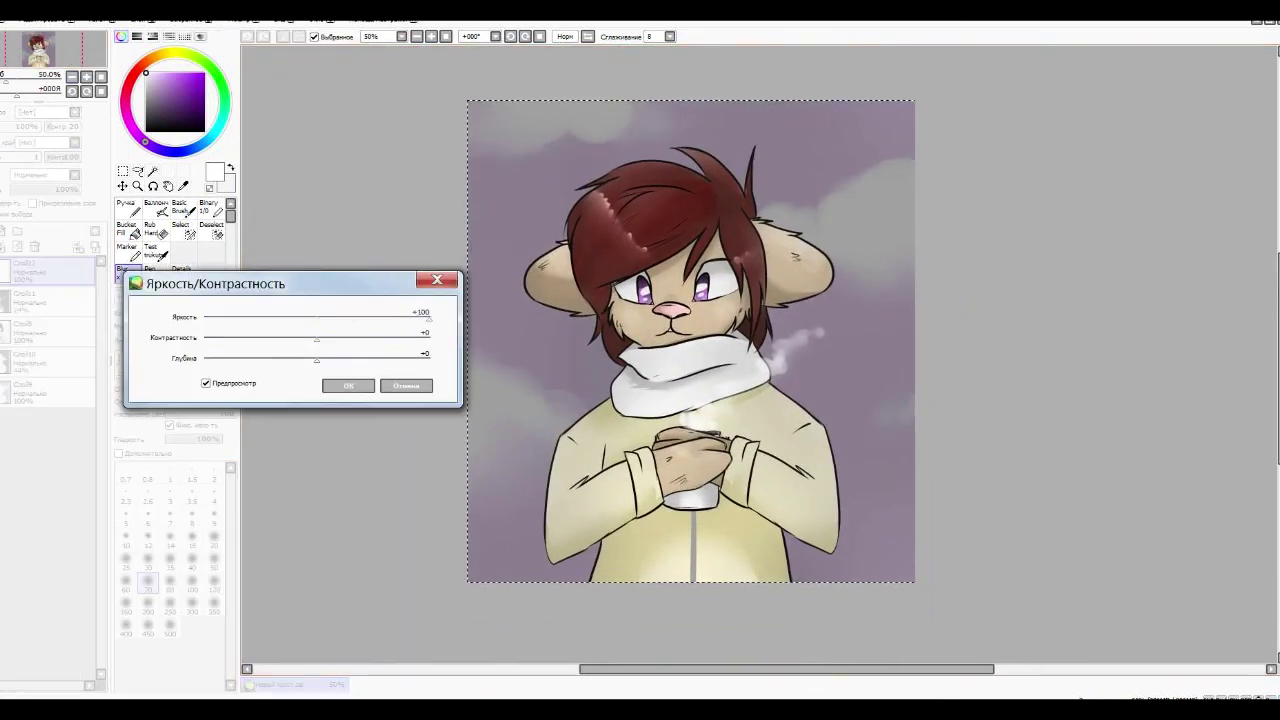
click(358, 386)
- Make the Слой11 overlay active and set the pen to black at size 6
key(e)
click(48, 300)
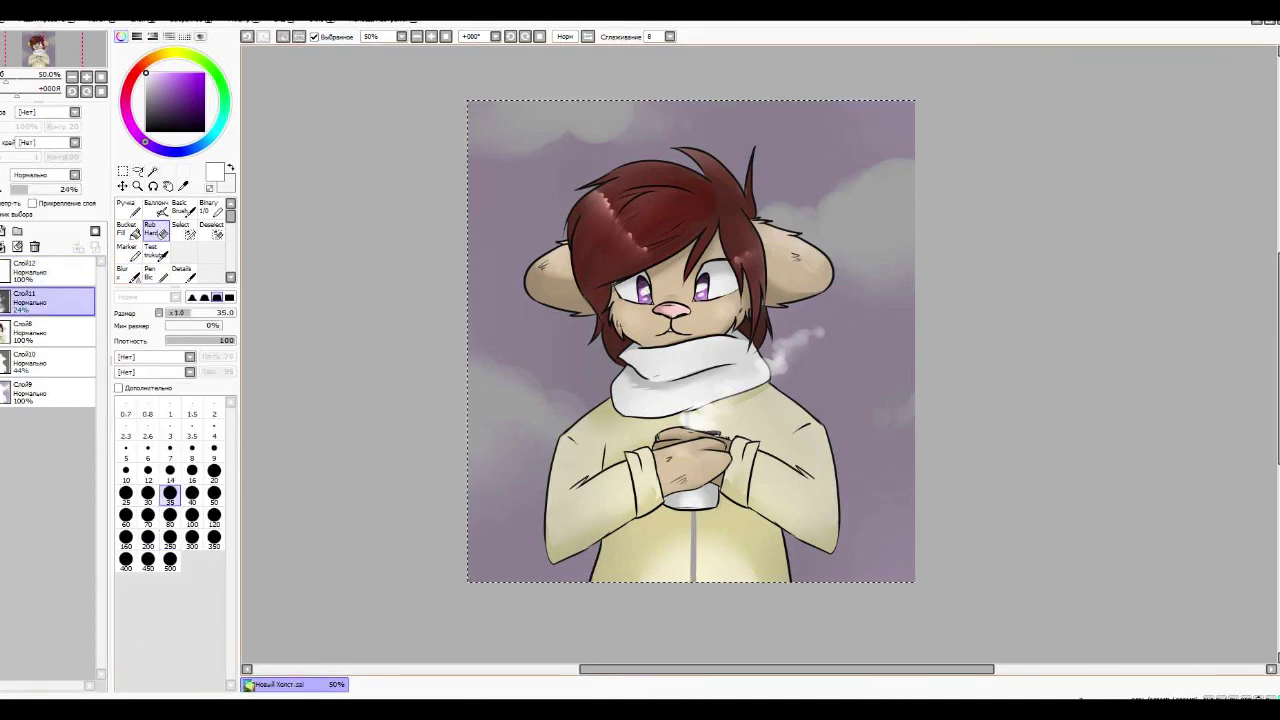
key(n)
scroll(536, 639, up, 4)
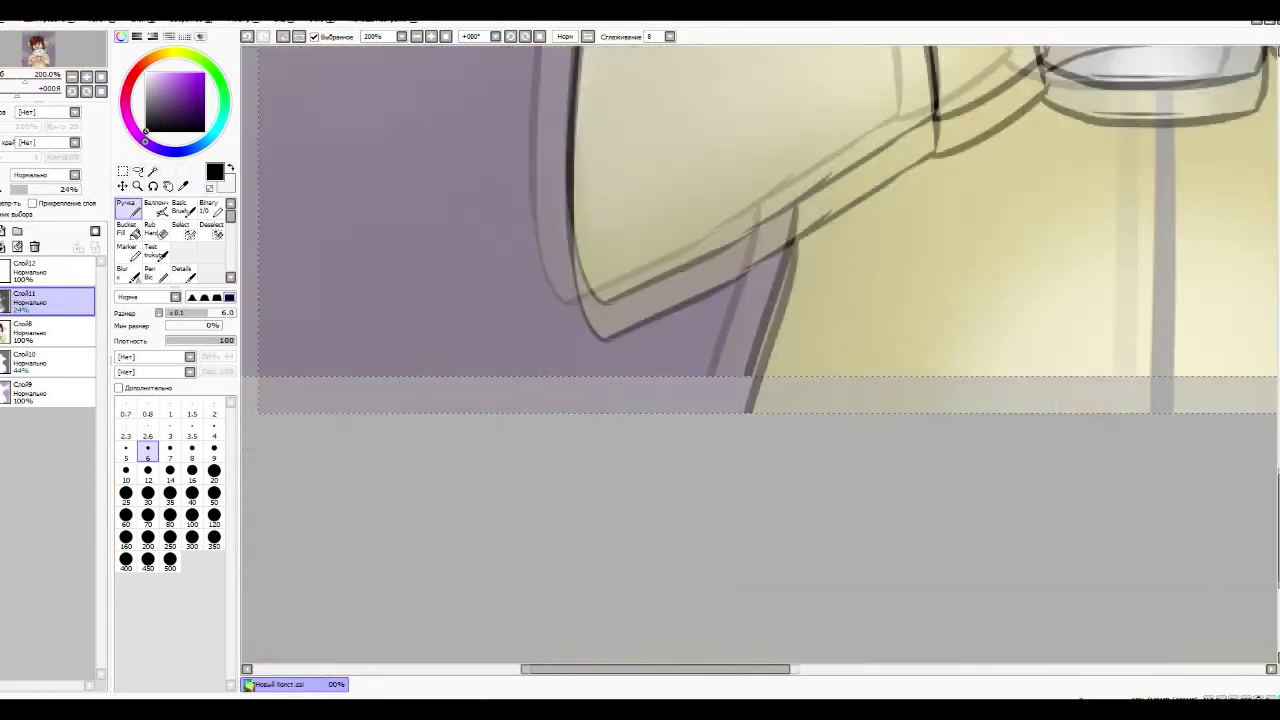
scroll(760, 350, down, 4)
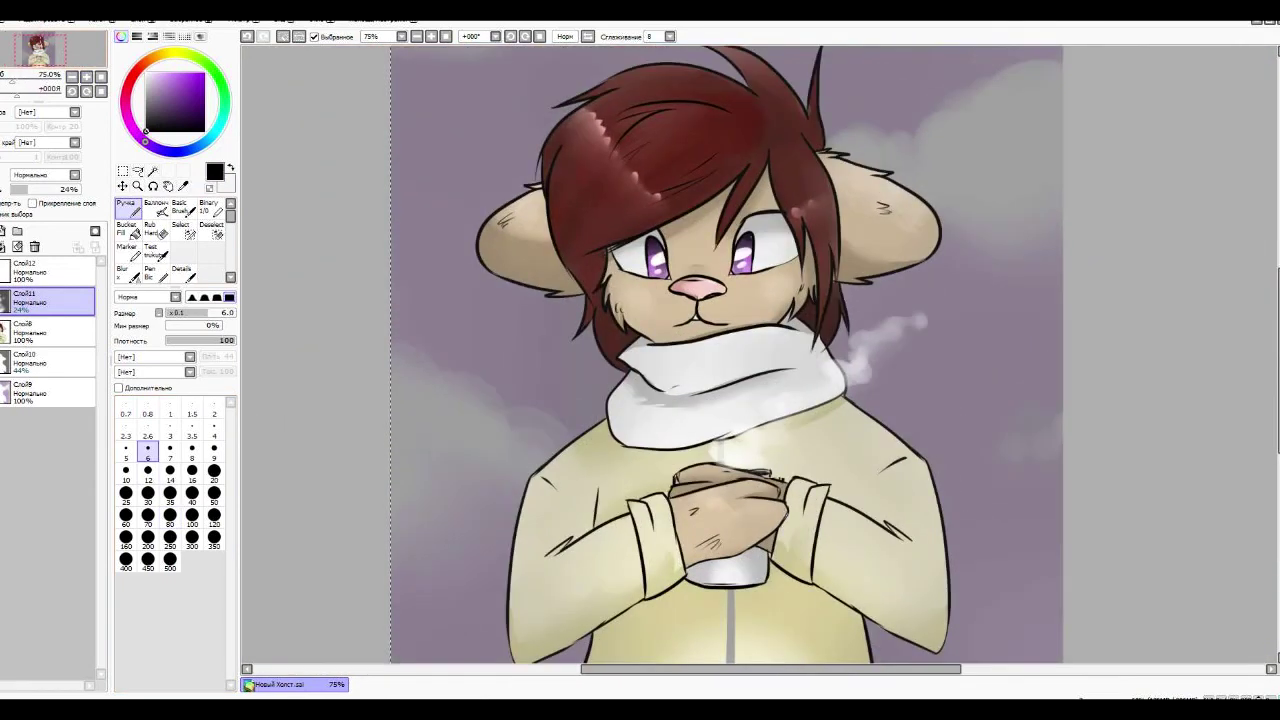